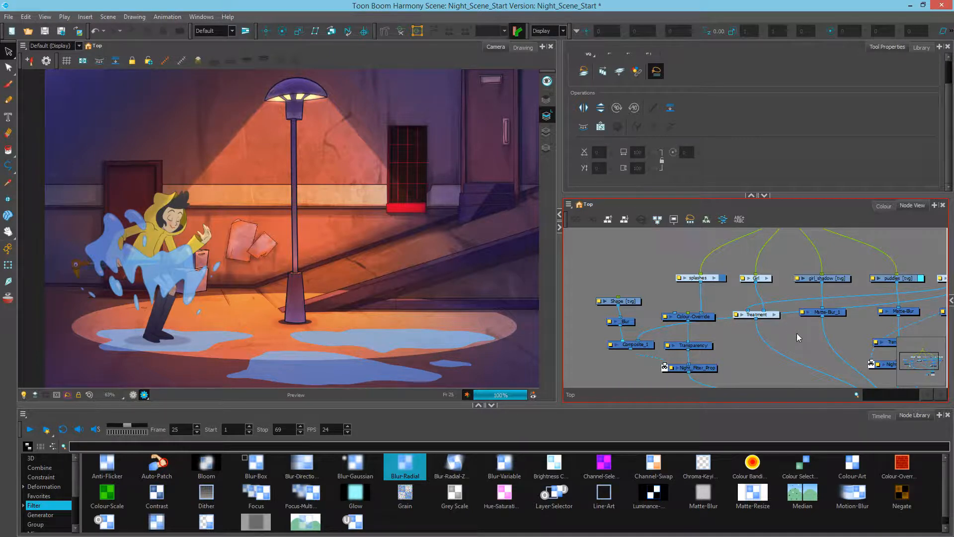
Add an Apply-Peg-Transformation node below Treatment in the node network and connect Treatment's output to its last input port
drag(796, 333, 747, 309)
drag(676, 316, 702, 327)
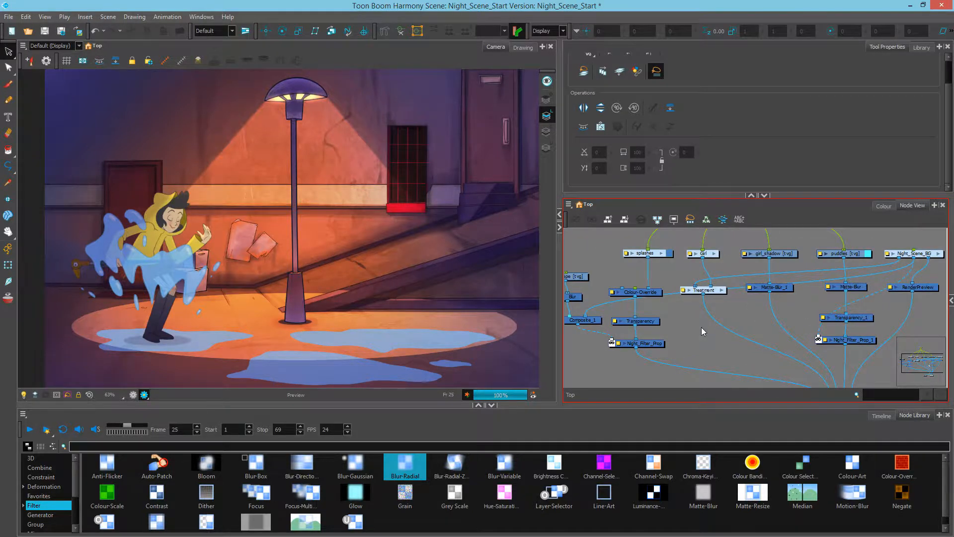
drag(724, 358, 727, 347)
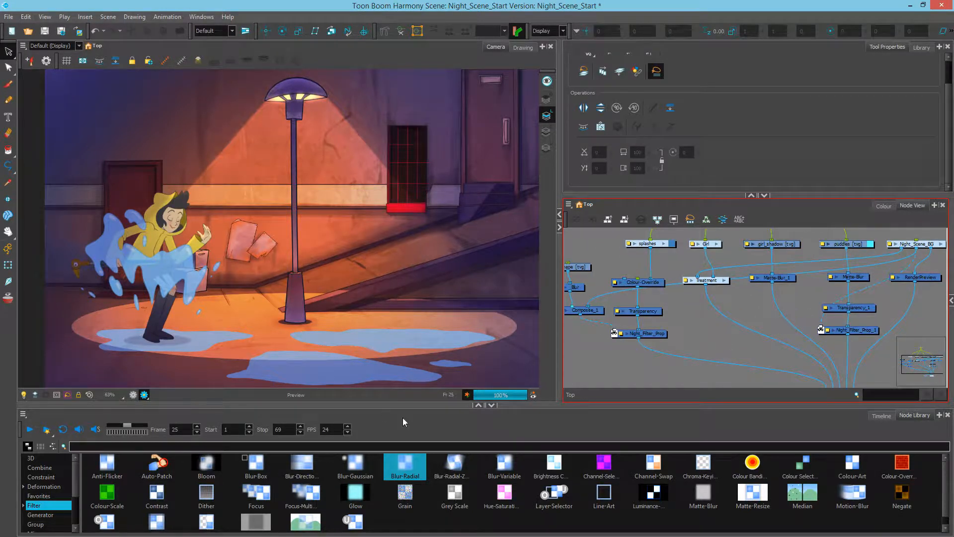
click(78, 507)
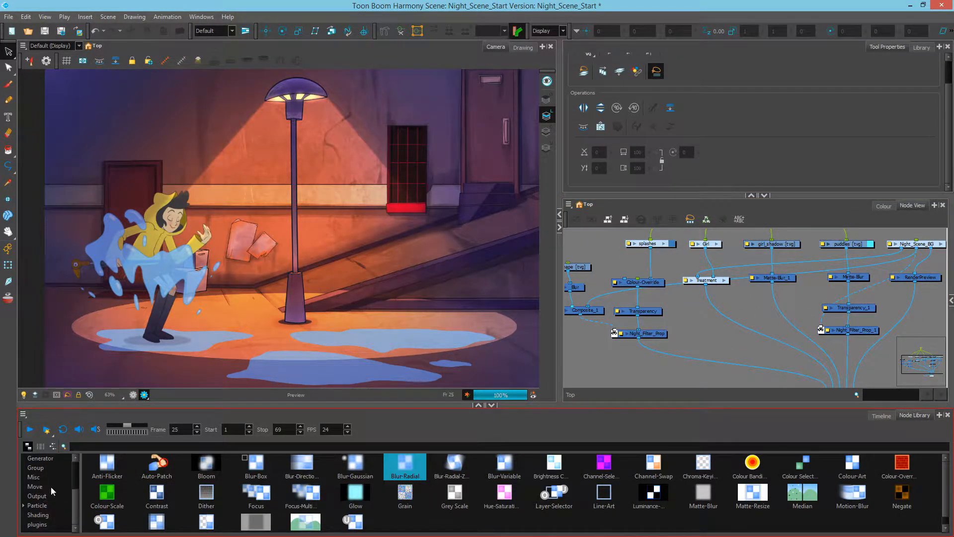
click(35, 487)
drag(147, 475, 725, 341)
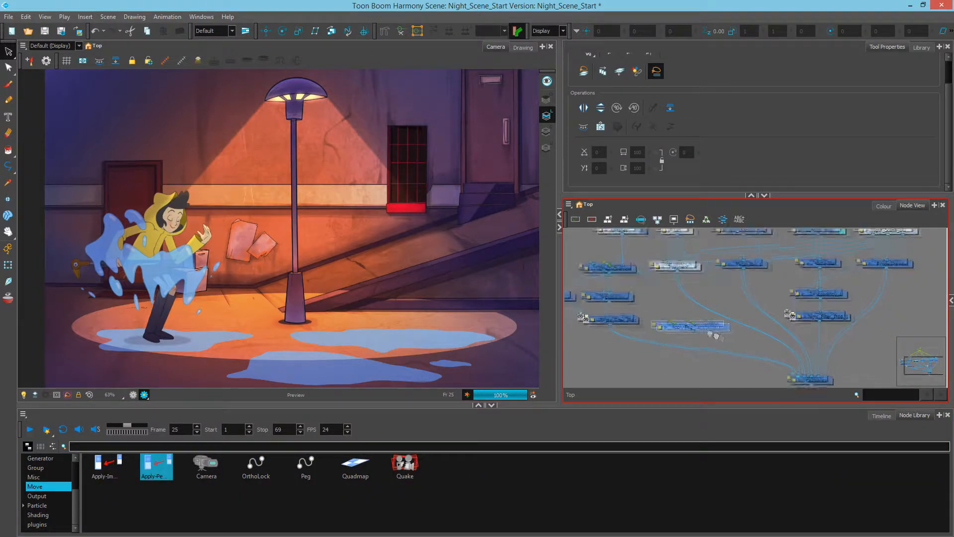
drag(655, 265, 689, 313)
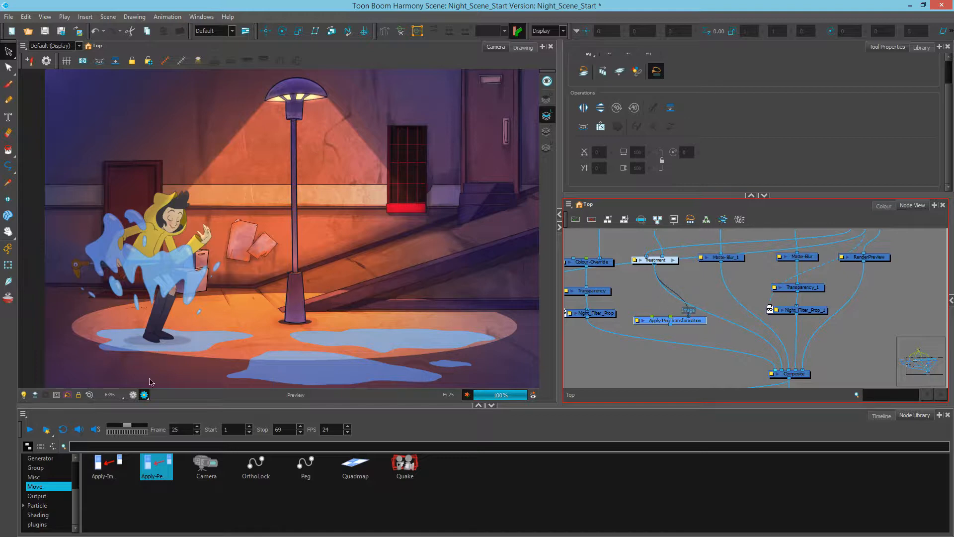
Connect the Apply-Peg-Transformation node's output to the Composite node and switch the Camera view from render preview to the OpenGL display
drag(733, 336, 688, 322)
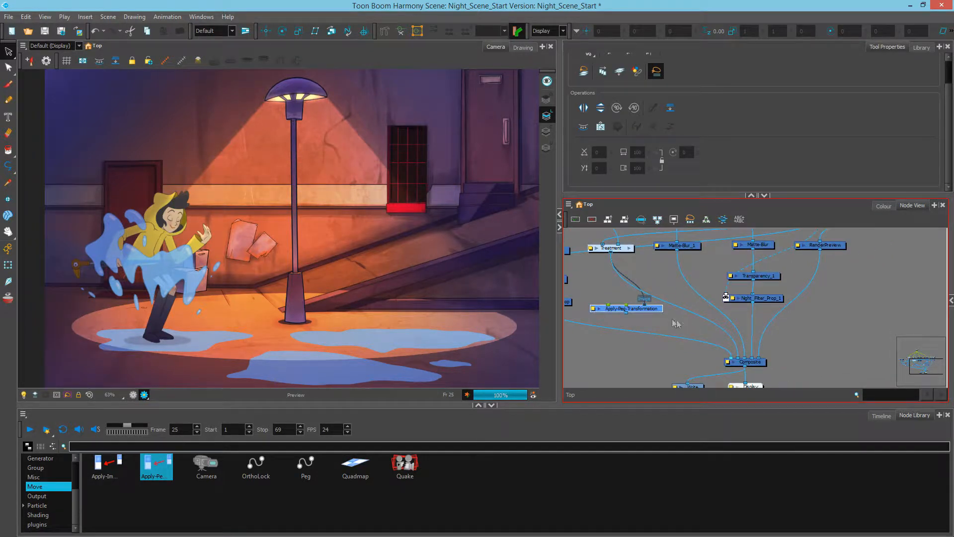
drag(627, 313, 719, 312)
drag(724, 301, 717, 332)
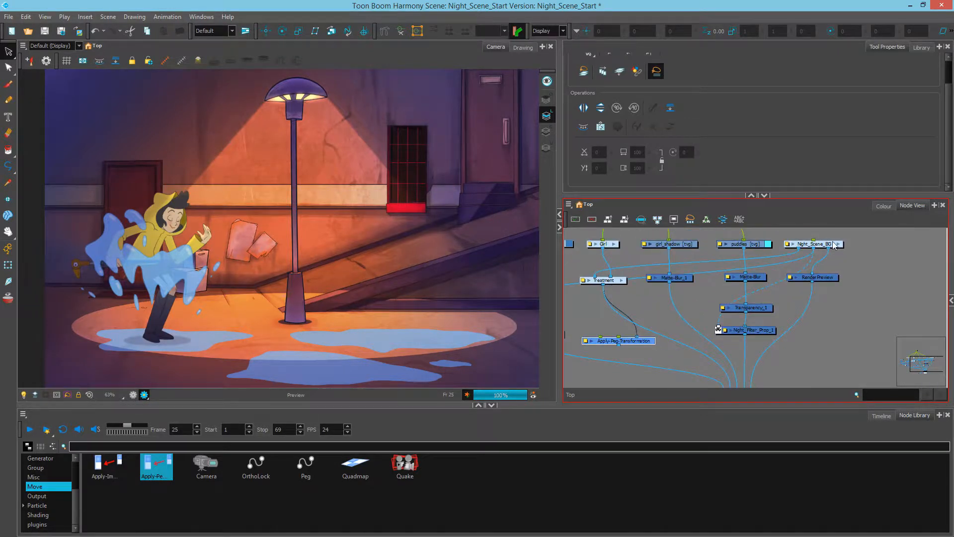
drag(699, 313, 702, 304)
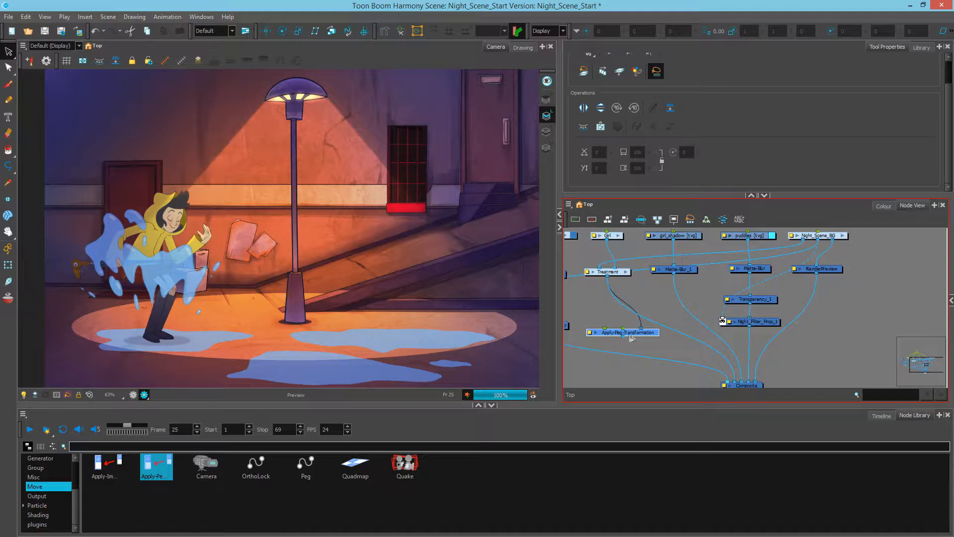
drag(623, 339, 744, 383)
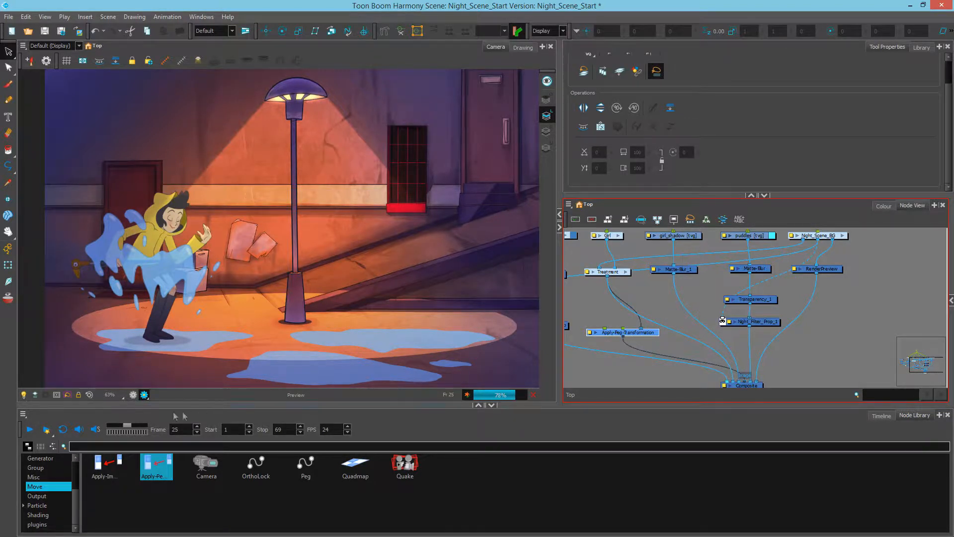
click(144, 394)
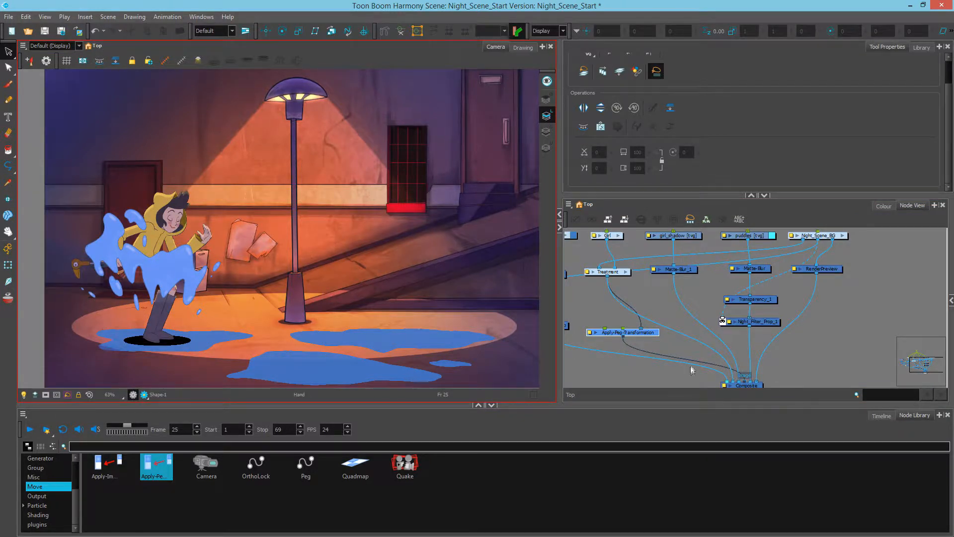
Add a Peg node above Apply-Peg-Transformation, connect it to the Transformation port, and check the cables by selecting the Treatment and Apply-Peg-Transformation nodes
drag(689, 362, 722, 362)
drag(309, 470, 636, 317)
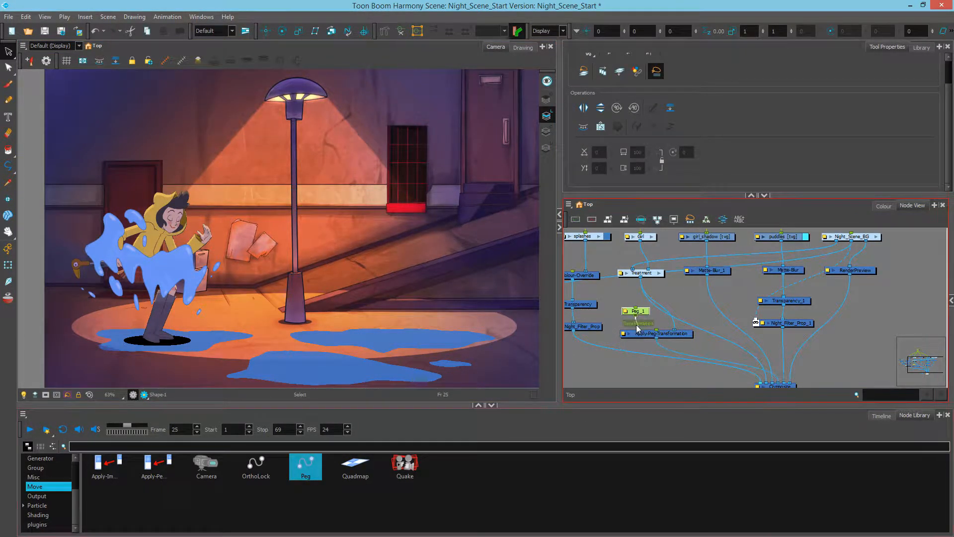
drag(685, 338, 685, 336)
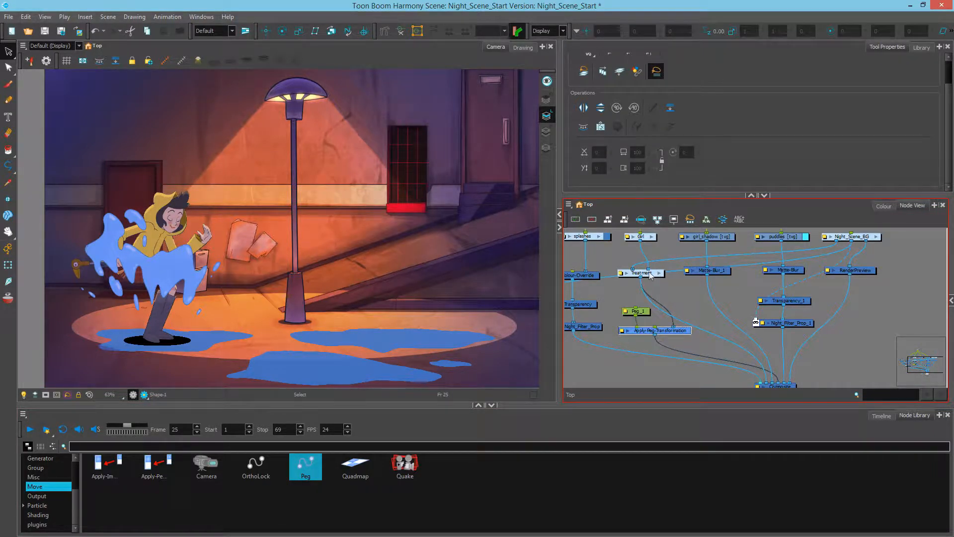
click(655, 277)
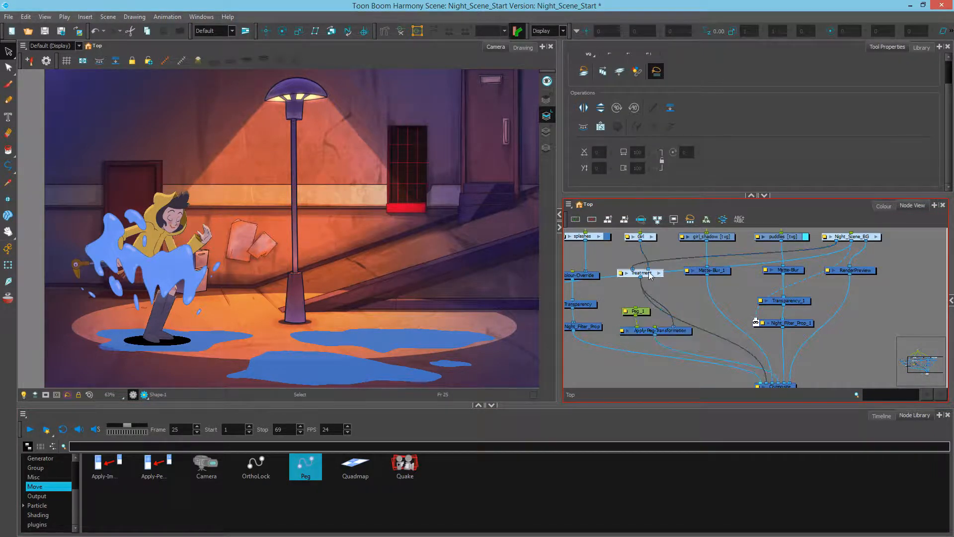
click(660, 330)
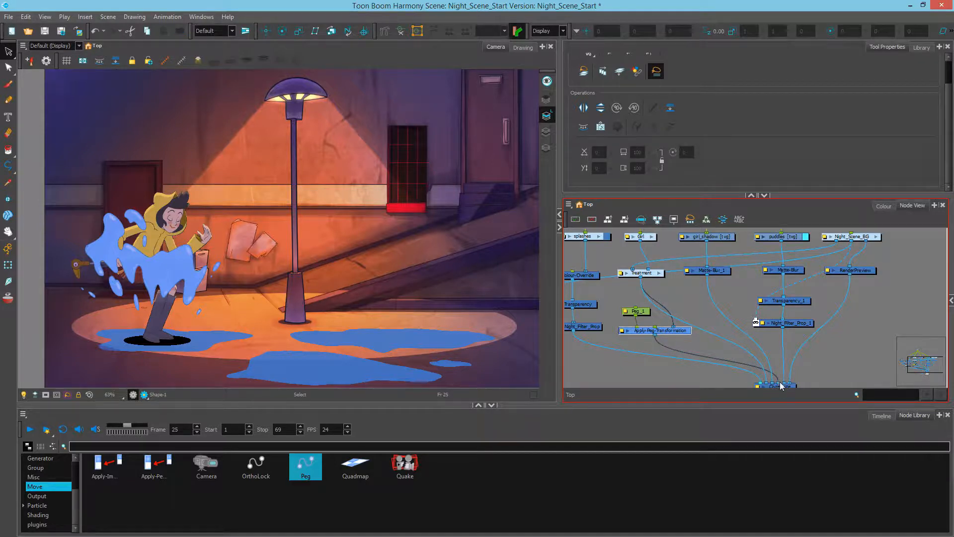
Set the new peg's Y scale to -0.5 in its layer properties to flip and squash the girl's copy
double_click(627, 312)
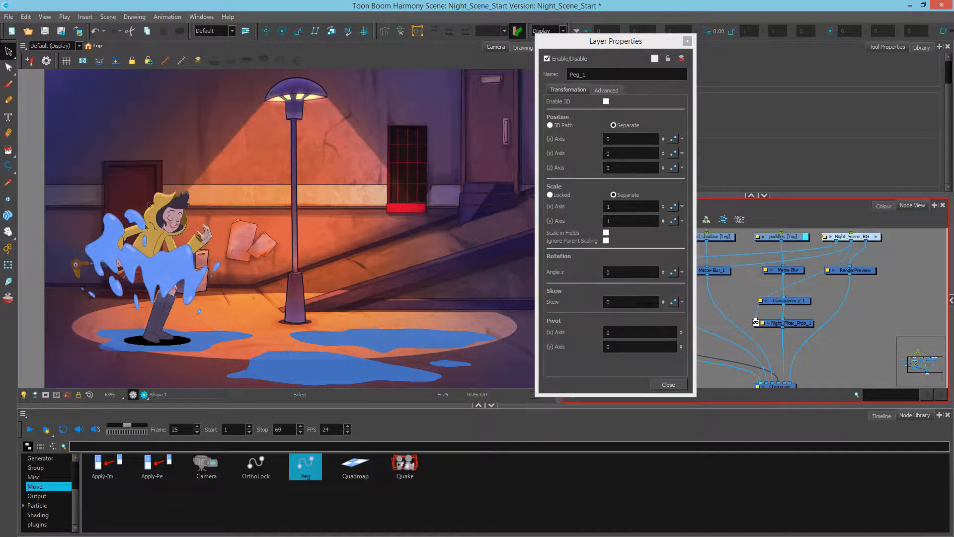
drag(622, 221, 581, 221)
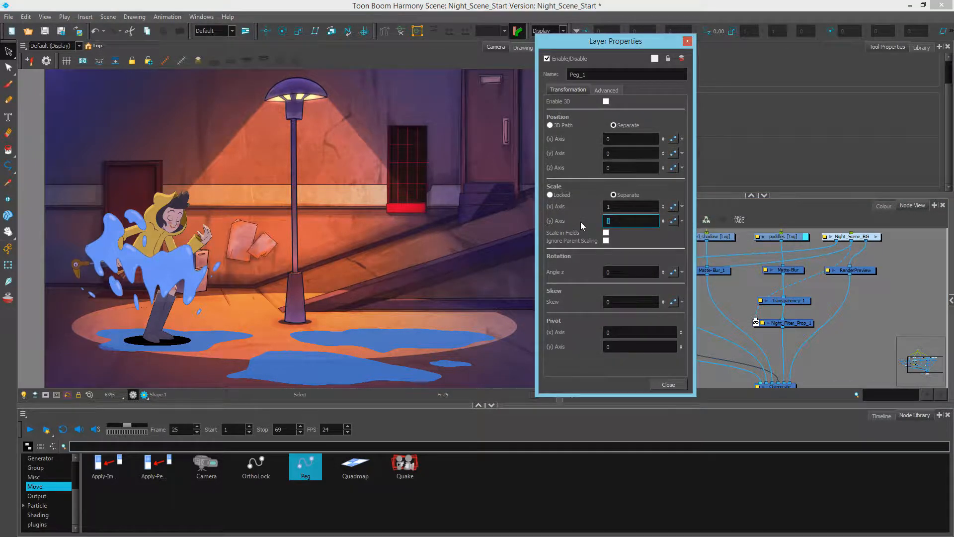
key(Return)
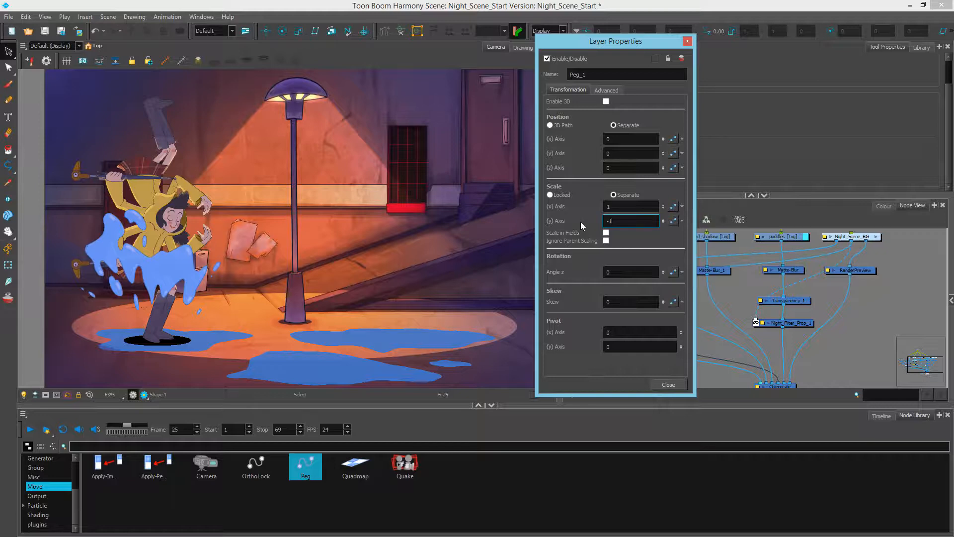
text(0.5)
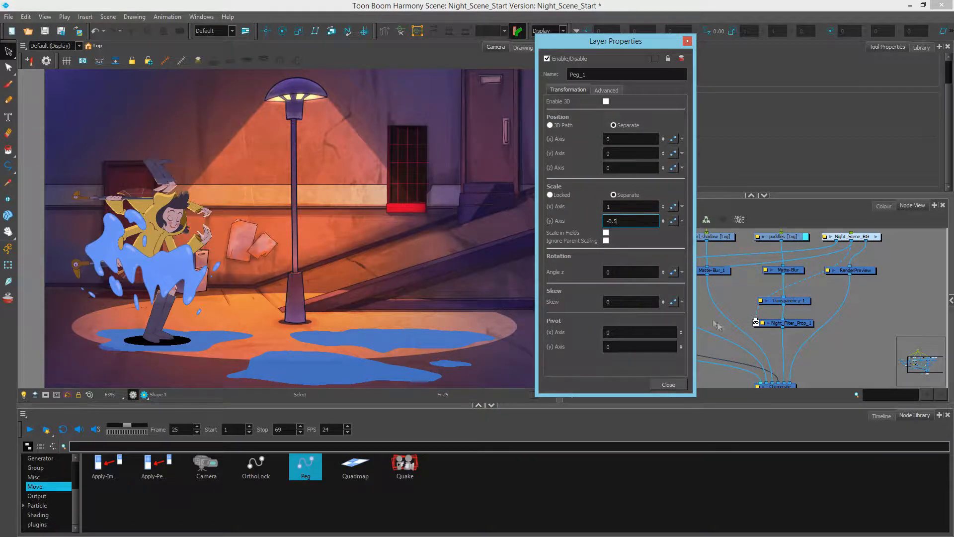
click(662, 385)
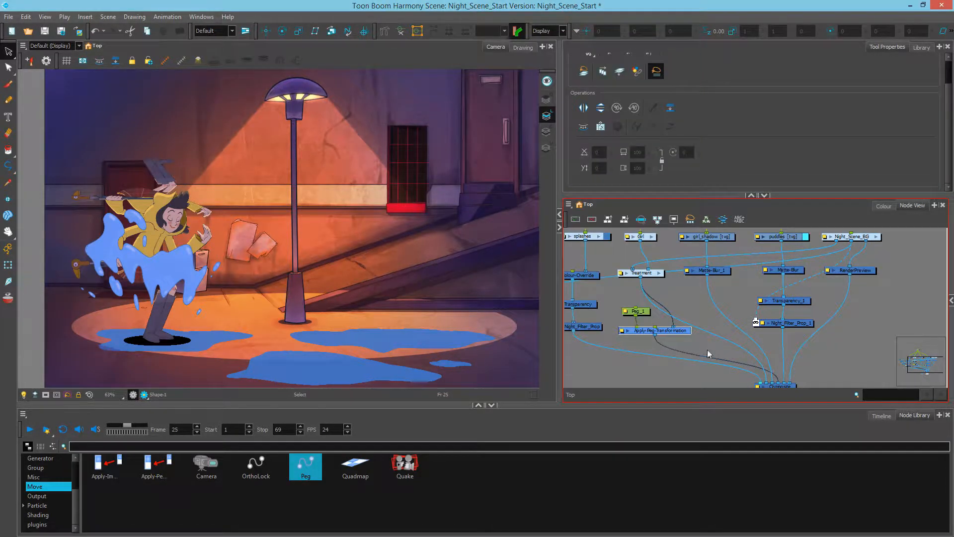
Clear the node selection and go to frame 45 in the timeline
click(708, 351)
click(882, 415)
drag(368, 444, 436, 445)
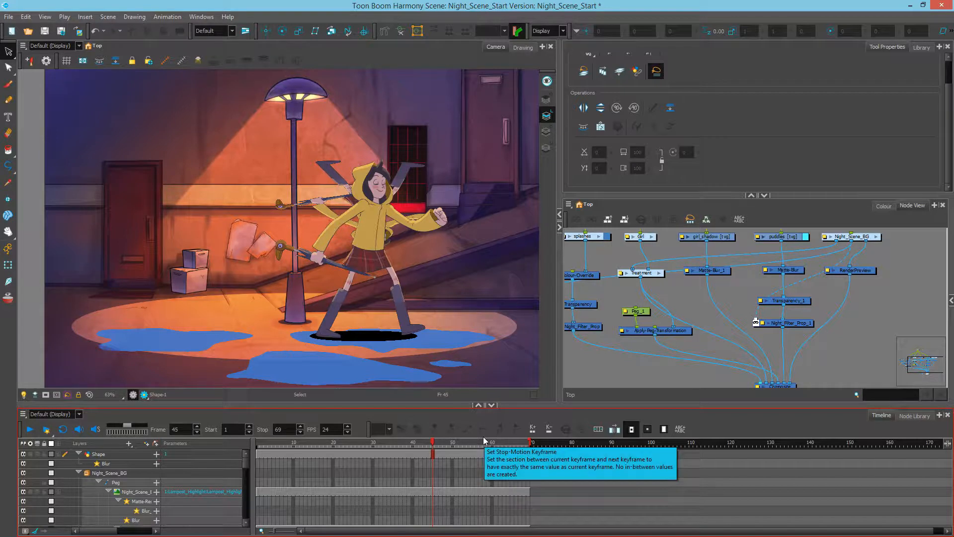
Try to translate the new peg straight down so the flipped copy sits below the girl's feet, and undo the move
drag(674, 303, 741, 313)
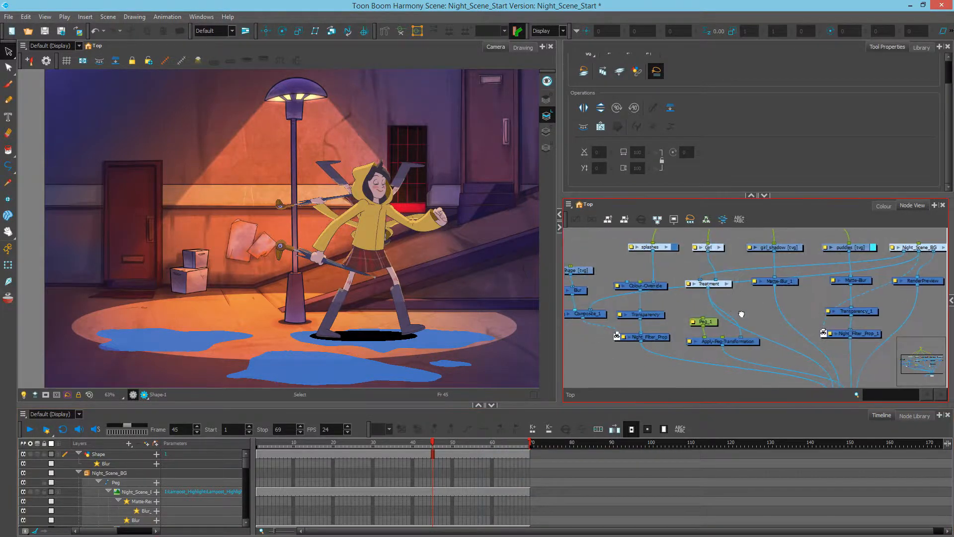
click(703, 322)
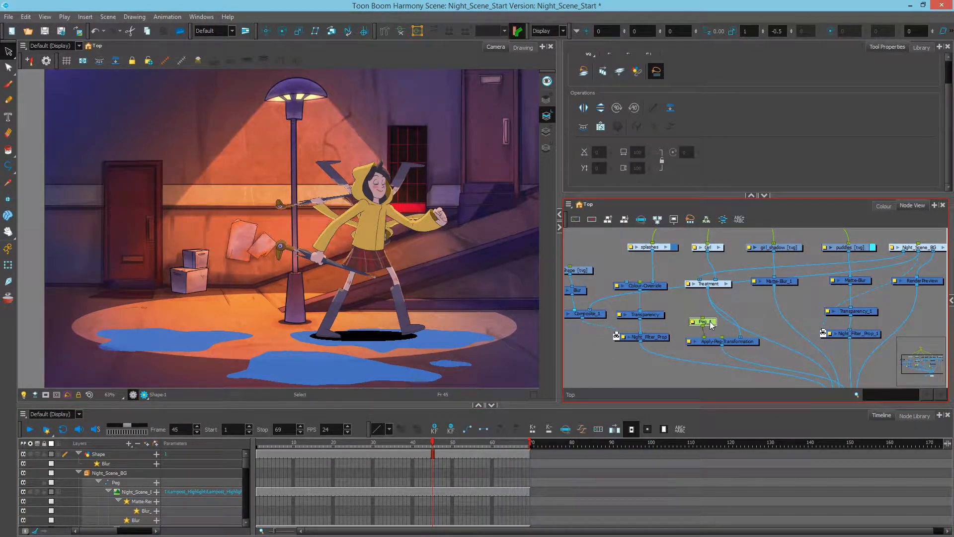
click(266, 31)
drag(343, 233, 359, 407)
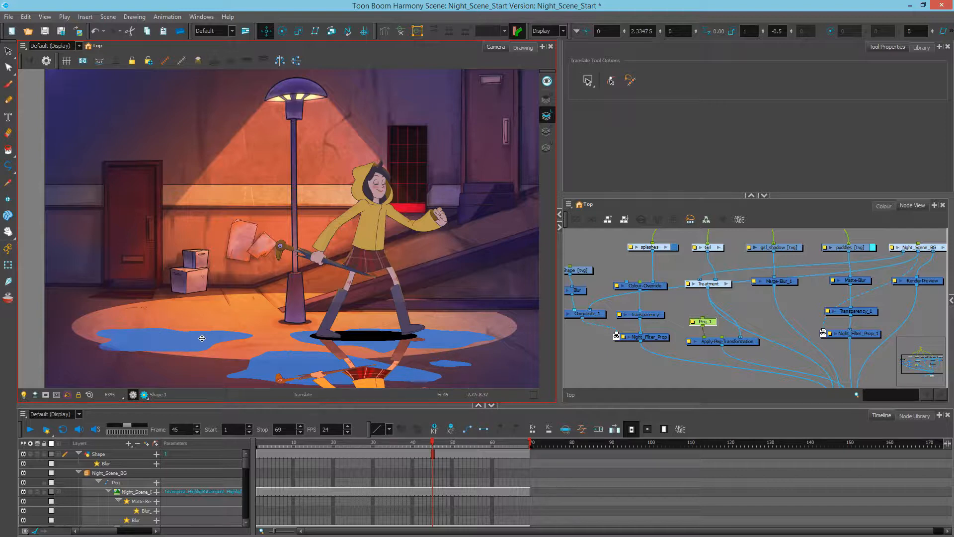
drag(722, 338, 735, 322)
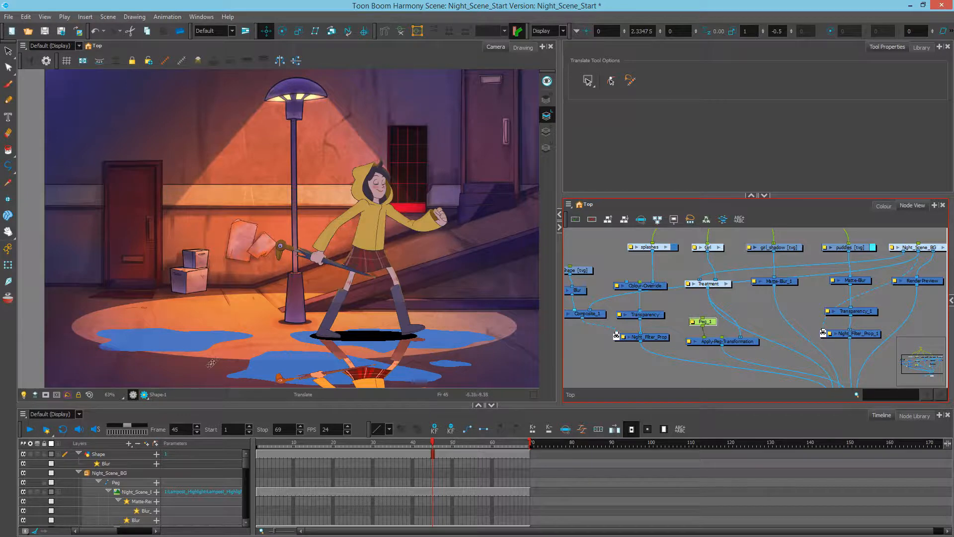
key(ctrl+z)
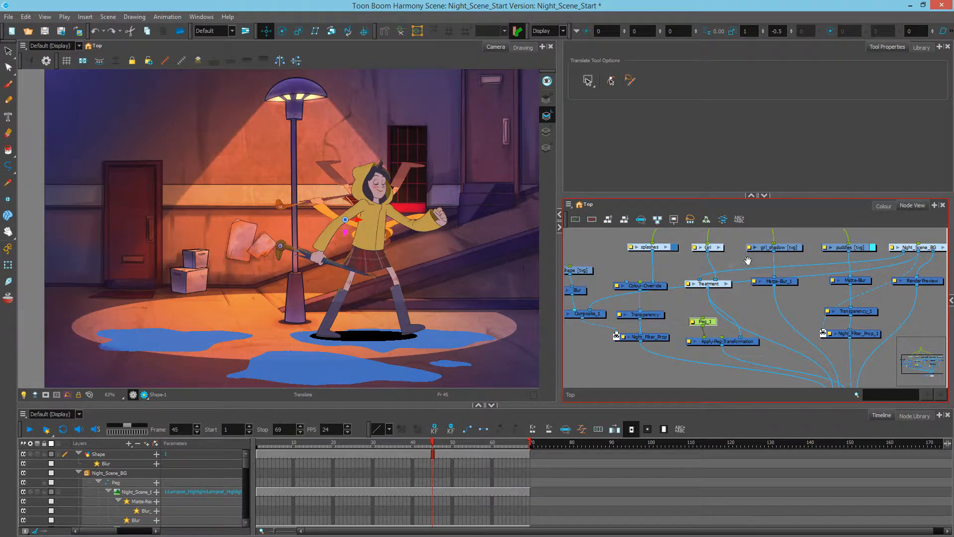
Inside the Girl group, connect Girl_master_Peg's output to a new port on the Multi-Port-Out node
drag(746, 258, 729, 315)
click(706, 306)
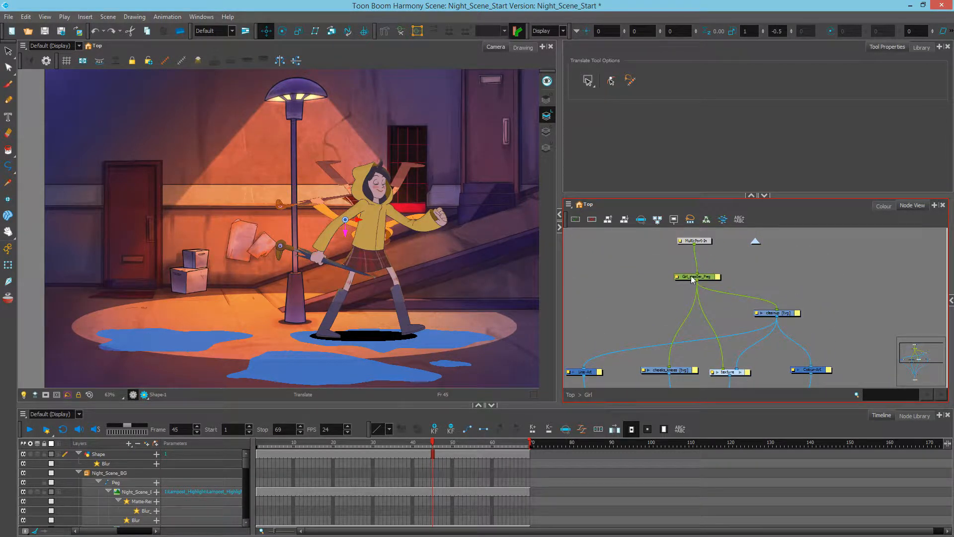
scroll(693, 280, up, 3)
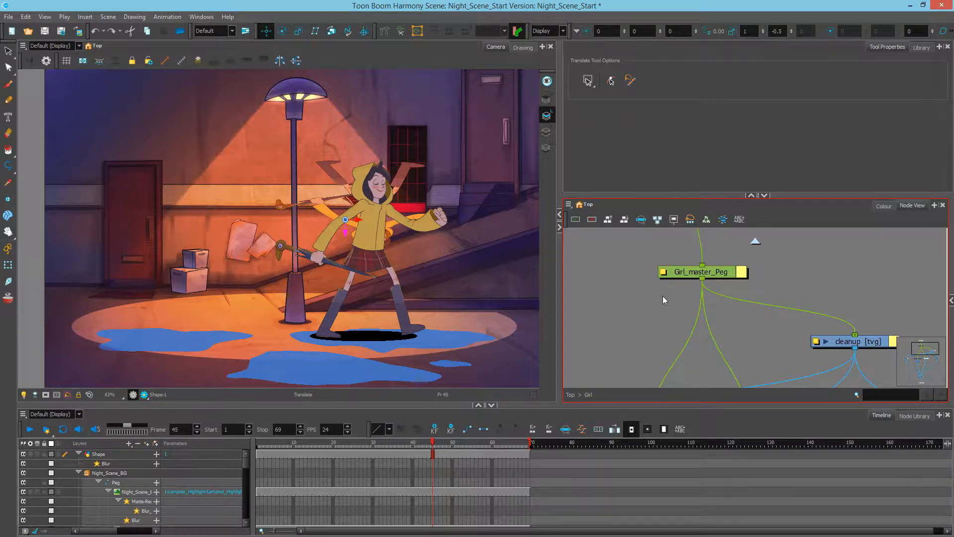
drag(703, 292, 700, 362)
scroll(616, 335, down, 4)
scroll(651, 324, down, 2)
scroll(701, 363, up, 4)
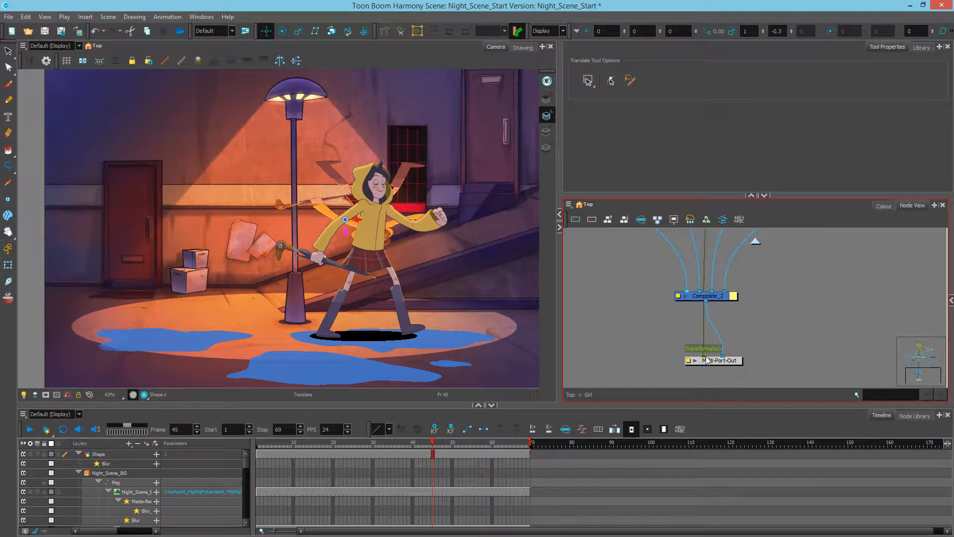
Return to the top level and connect the Girl group's peg output to the Insertion Point port of Apply-Peg-Transformation
click(573, 396)
drag(755, 331, 675, 338)
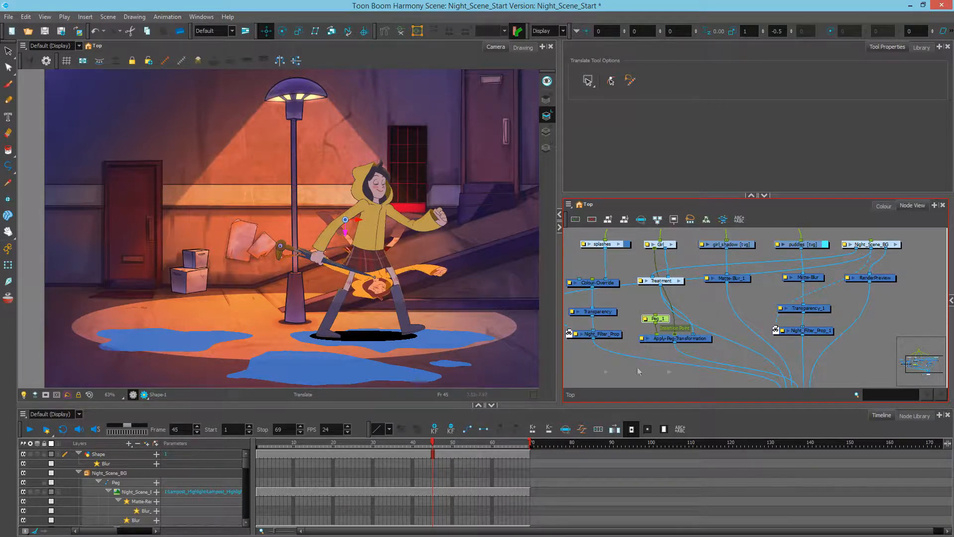
scroll(696, 326, up, 4)
click(703, 360)
drag(703, 361, 698, 360)
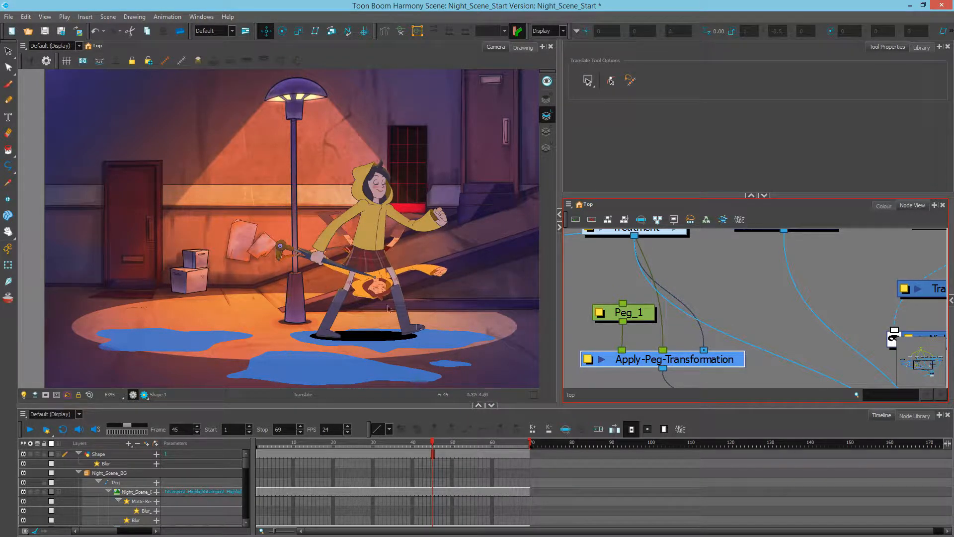
drag(706, 363, 718, 368)
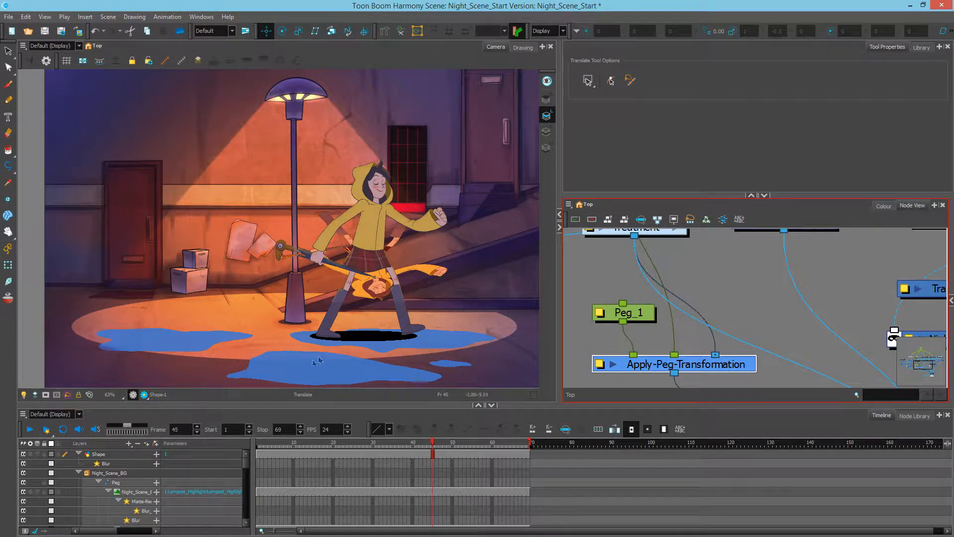
Translate the peg above Apply-Peg-Transformation straight down to about 3.05 S so the flipped copy meets the girl's feet
click(651, 318)
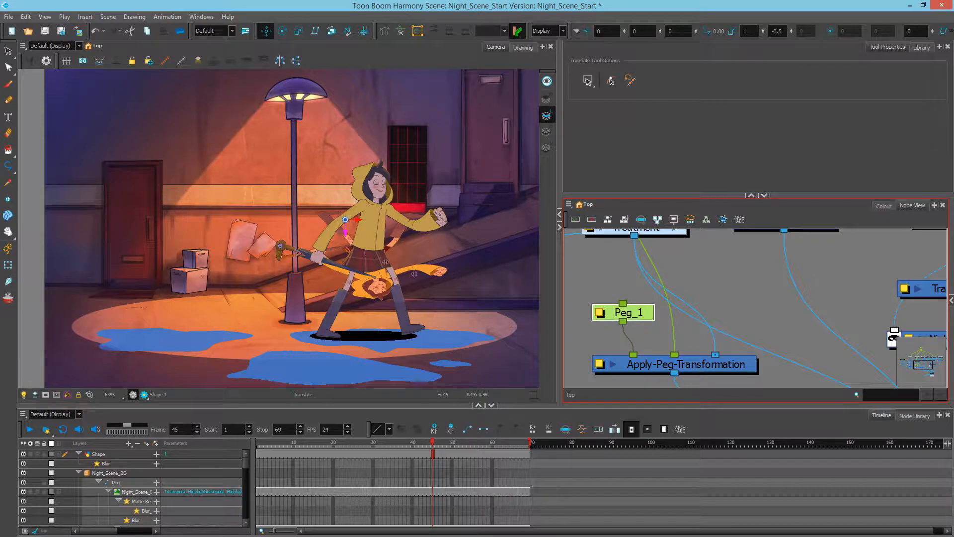
drag(345, 234, 375, 377)
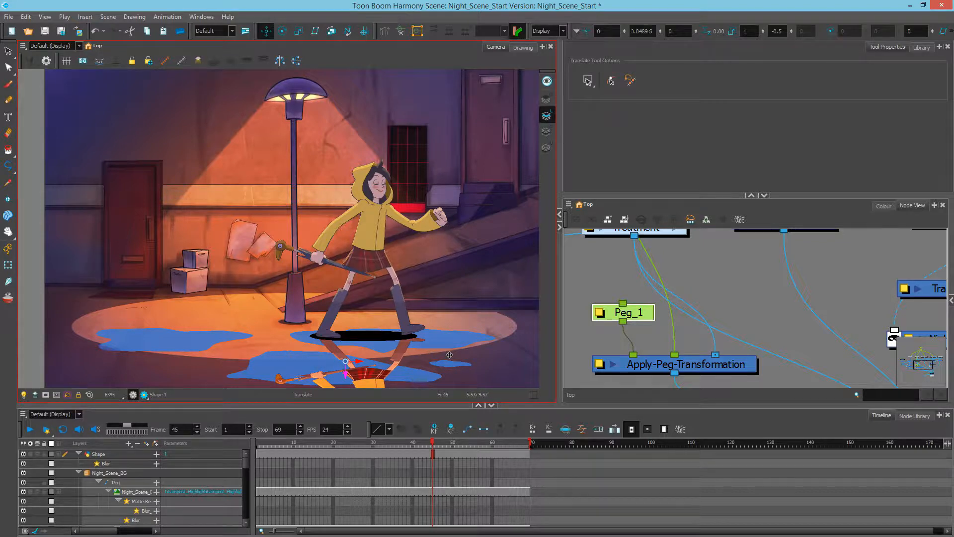
click(706, 341)
Group the reflection's Peg_1 and Apply-Peg-Transformation nodes together
drag(704, 341, 691, 321)
scroll(698, 316, down, 2)
drag(606, 278, 716, 341)
drag(716, 342, 710, 326)
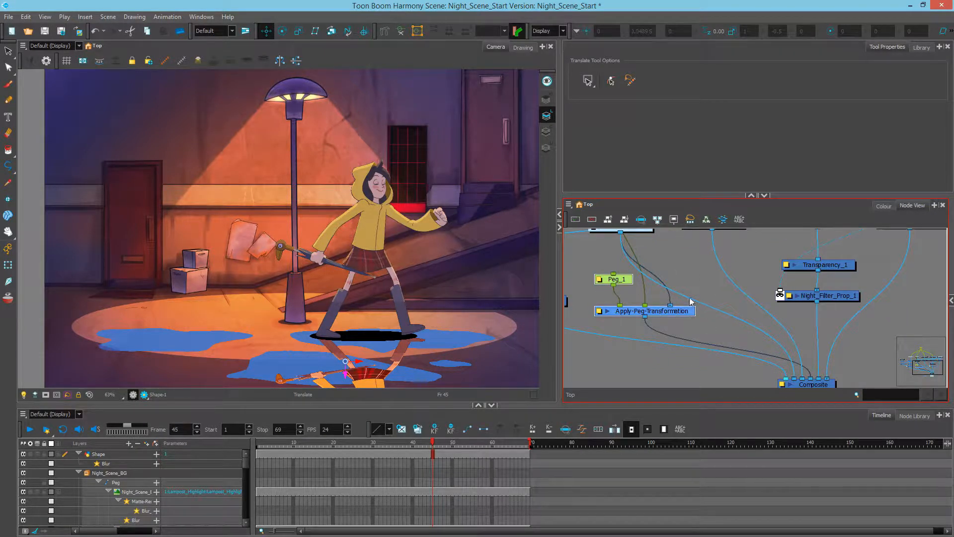
scroll(753, 312, down, 2)
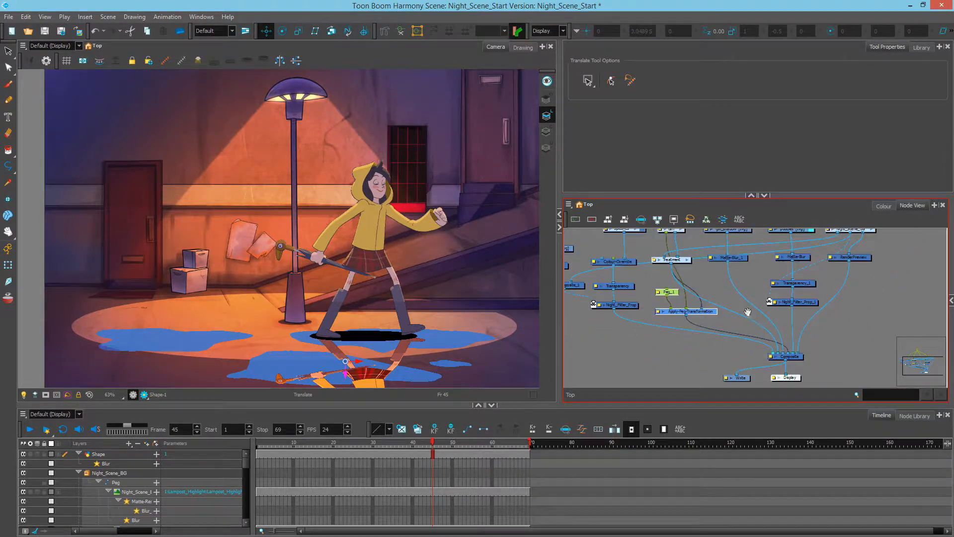
drag(748, 312, 737, 340)
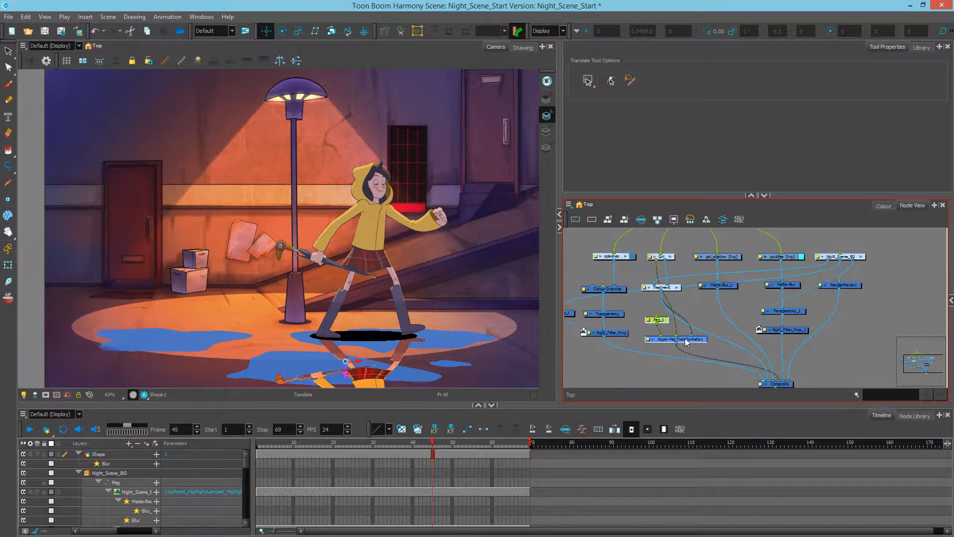
key(ctrl+g)
scroll(681, 340, up, 4)
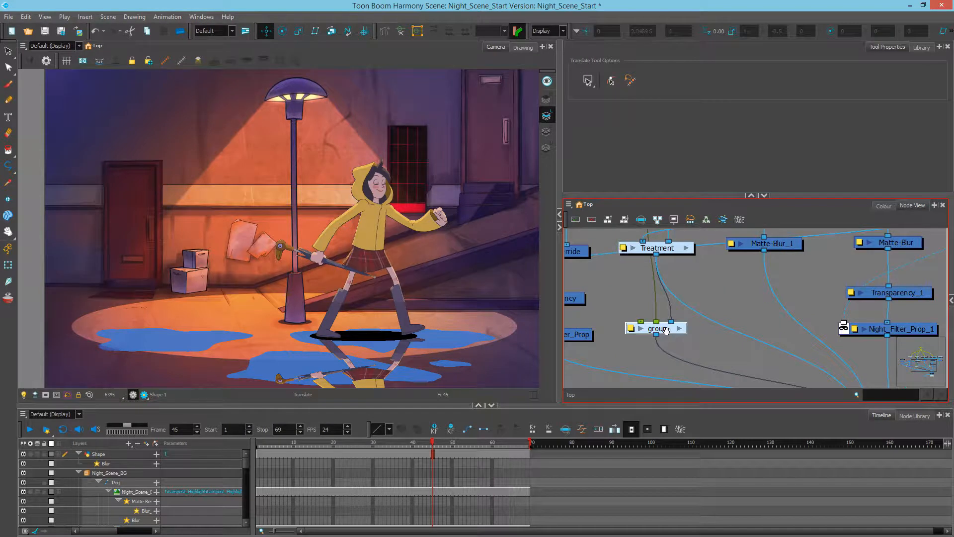
Rename the new group as Reflections
double_click(676, 339)
click(602, 76)
double_click(602, 76)
text(Reflections)
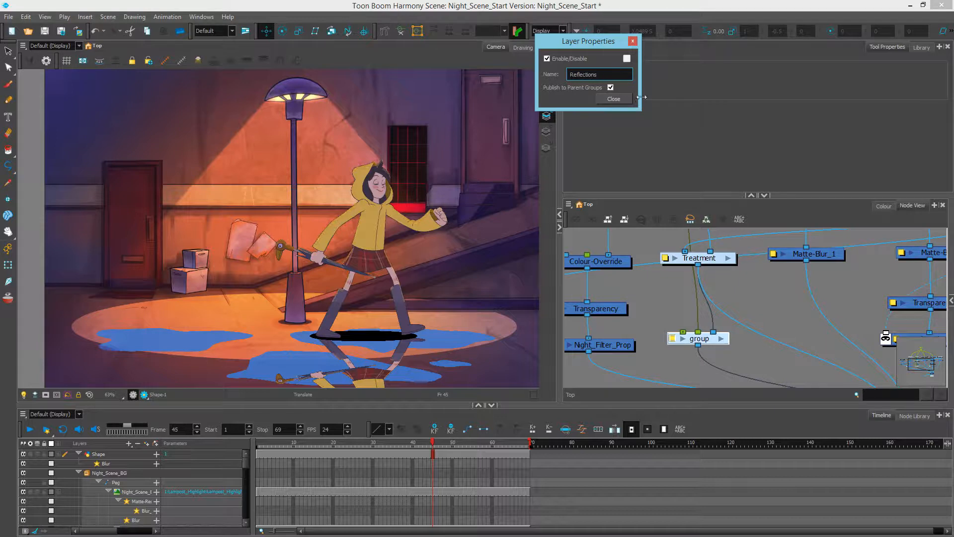
click(618, 99)
Inside the Reflections group, spread the nodes apart, moving Multi-Port-Out lower to leave room beneath Apply-Peg-Transformation
mouse_move(716, 341)
mouse_down()
mouse_move(740, 348)
mouse_move(712, 352)
mouse_up()
click(727, 350)
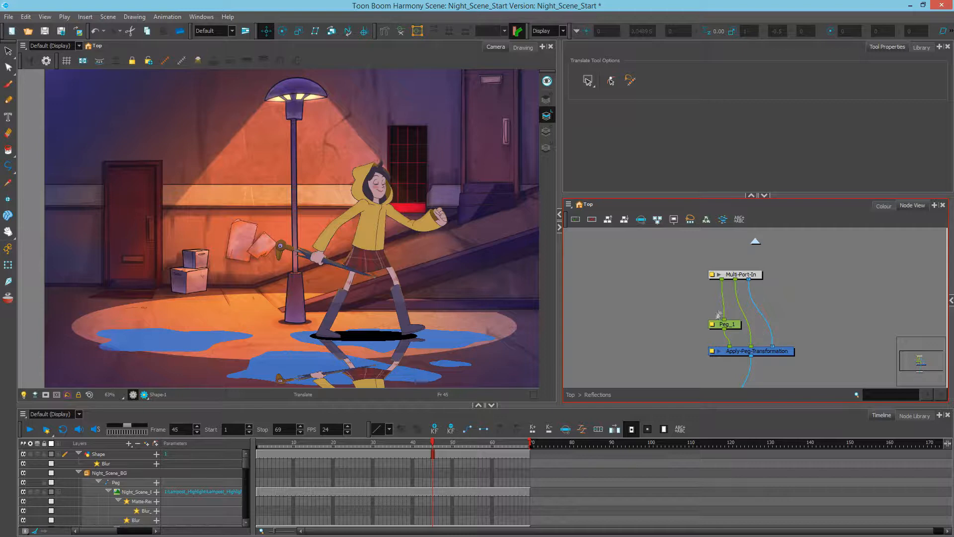
drag(725, 318, 668, 299)
drag(743, 274, 766, 271)
drag(778, 357, 764, 303)
scroll(766, 314, down, 2)
drag(427, 365, 406, 309)
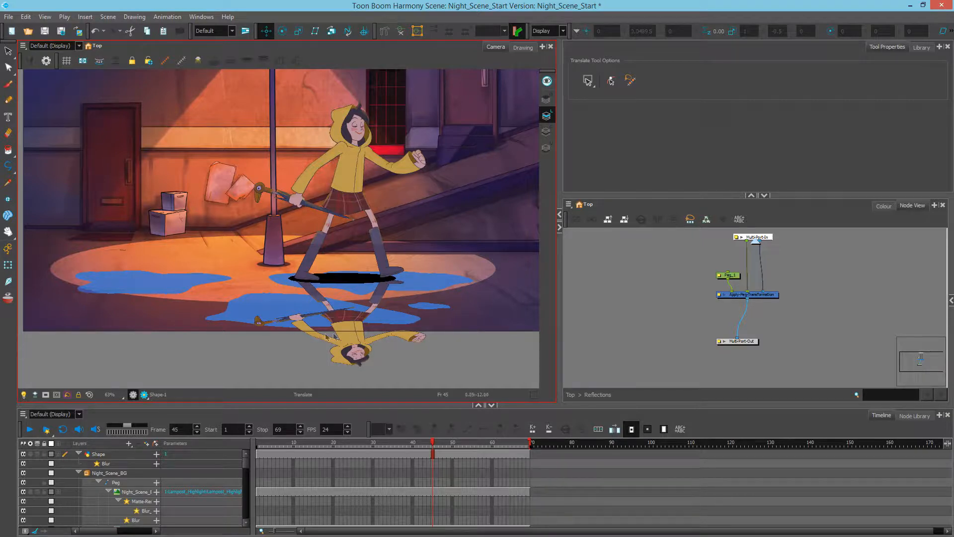
drag(681, 348, 673, 326)
drag(746, 321, 754, 347)
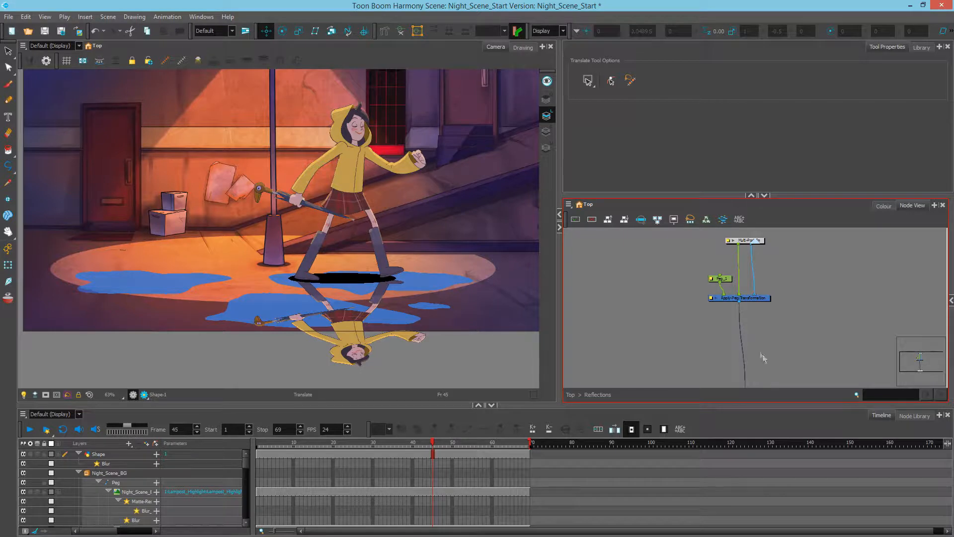
Insert a Cutter node from the Favorites category on the connection between Apply-Peg-Transformation and Multi-Port-Out
click(915, 416)
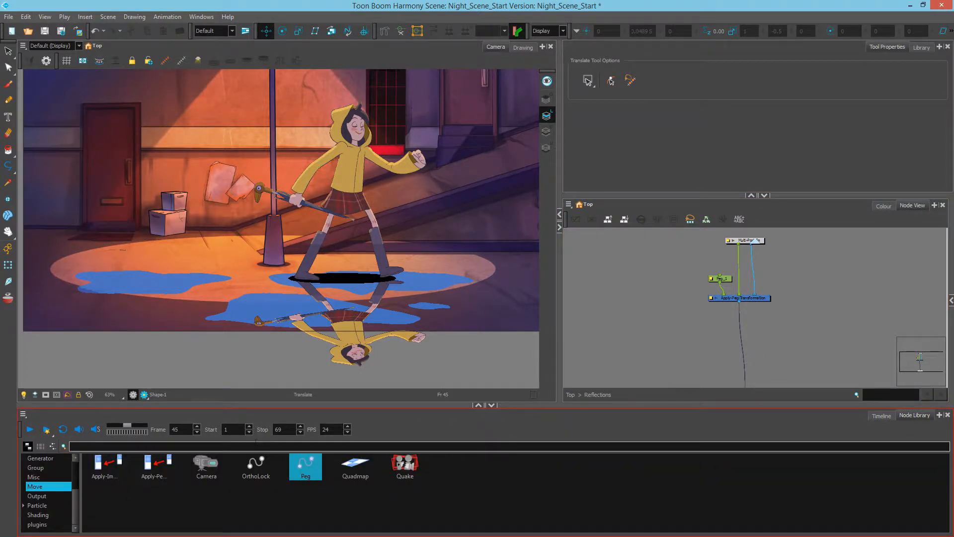
scroll(45, 487, up, 3)
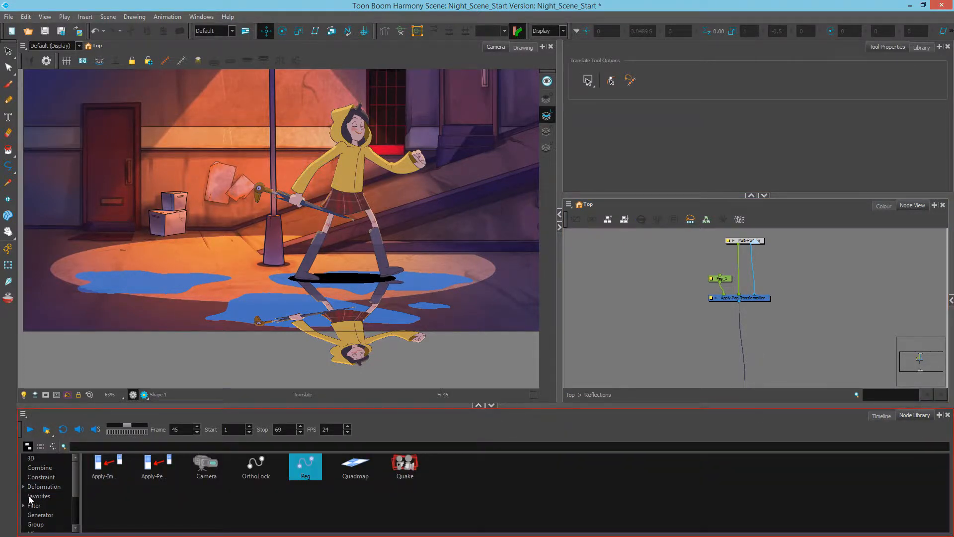
click(30, 498)
drag(405, 469, 740, 354)
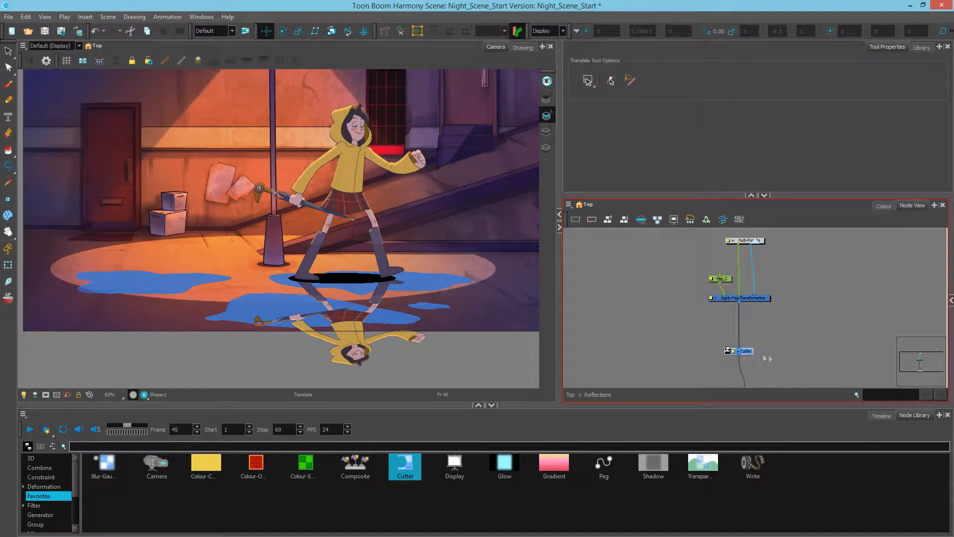
scroll(755, 358, down, 2)
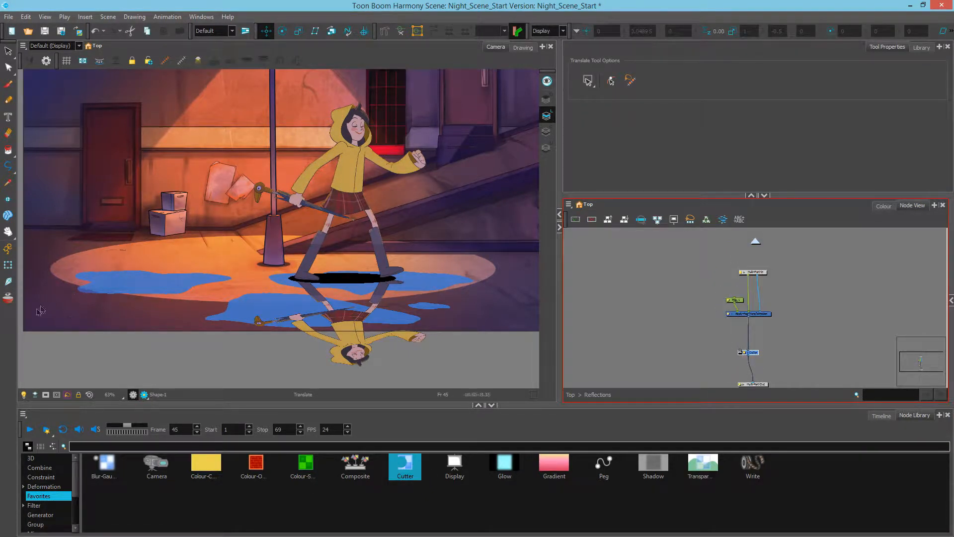
Add a vector drawing layer named Fader and place its node beside Apply-Peg-Transformation
click(656, 321)
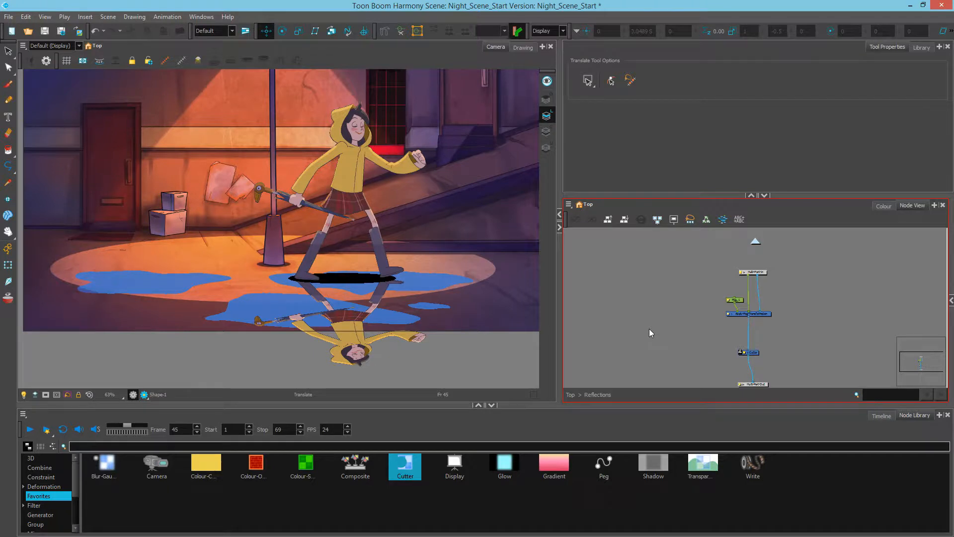
key(ctrl+r)
text(F)
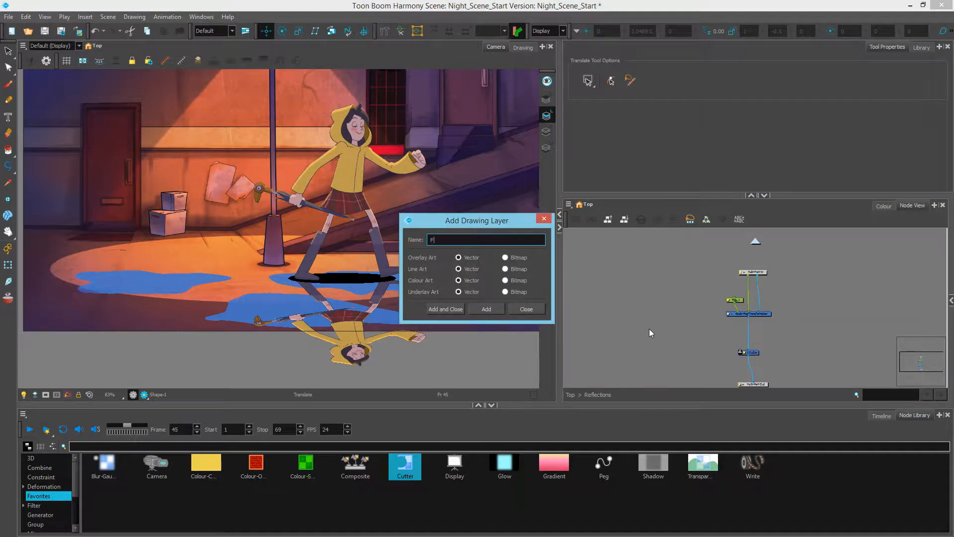
key(Return)
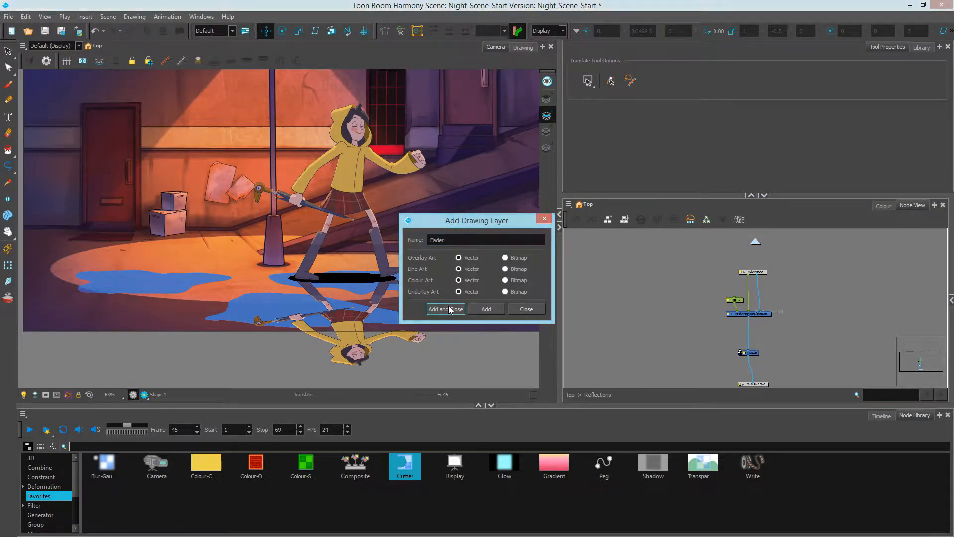
drag(778, 311, 700, 314)
Connect the Fader drawing's output to the matte port of the Cutter node
scroll(701, 323, up, 2)
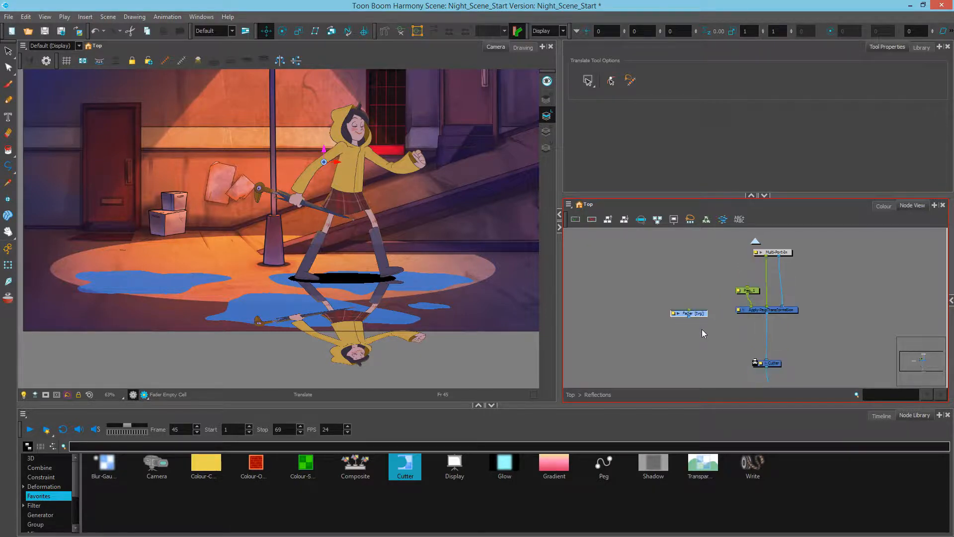
drag(724, 344, 686, 324)
drag(651, 295, 716, 332)
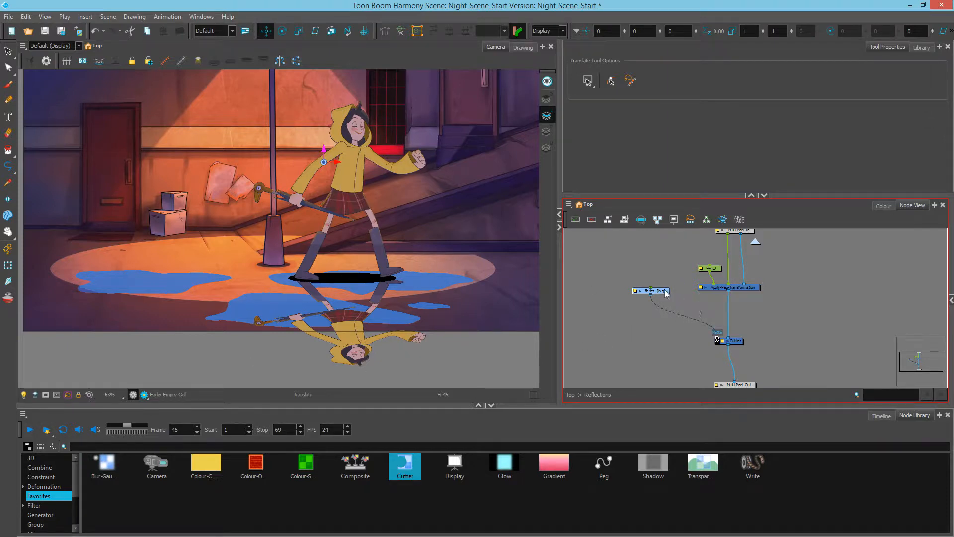
Insert a Blur-Radial node between Fader and Cutter, with Truck Factor off and the radius set to 60
click(38, 505)
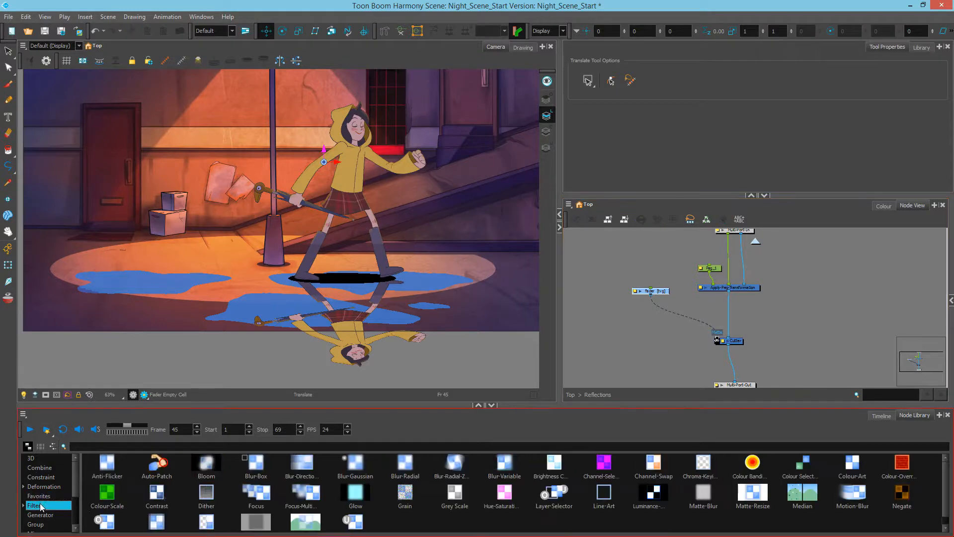
drag(406, 465, 659, 312)
click(641, 309)
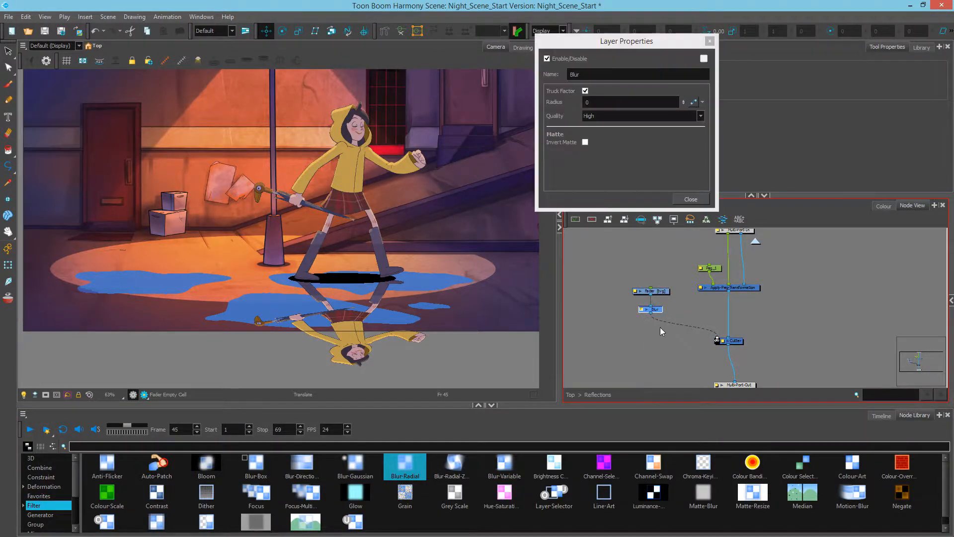
click(586, 91)
key(Tab)
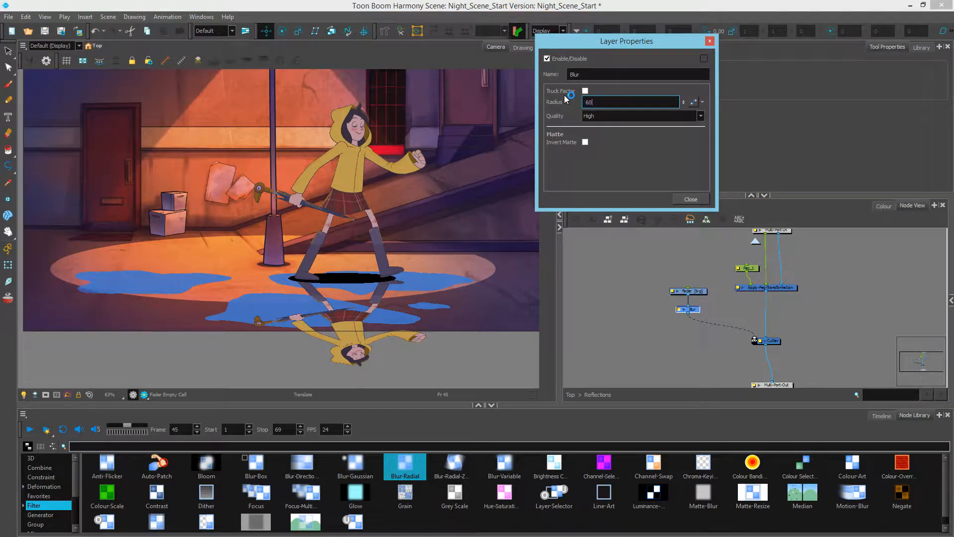
text(60)
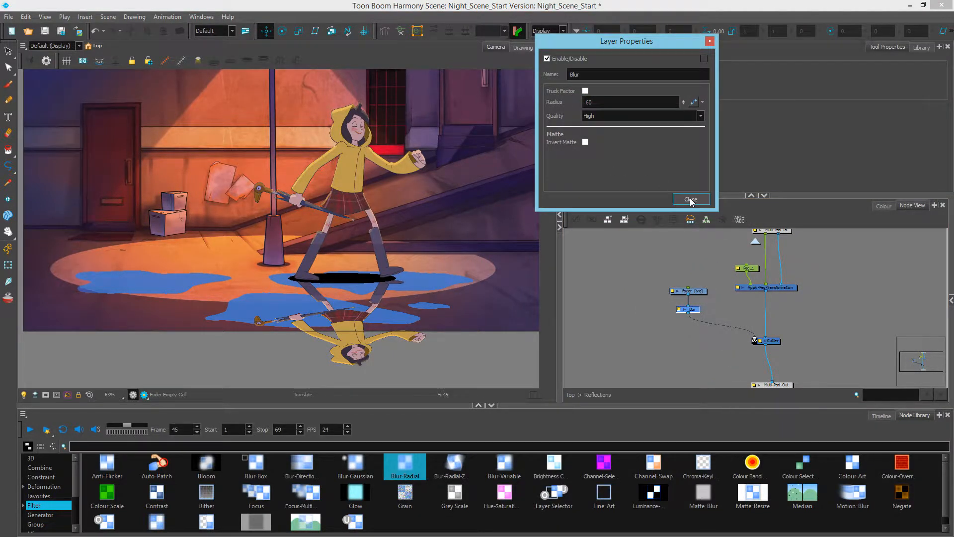
click(691, 198)
On the Fader layer, draw a wide filled rectangle in the Matte colour over the lower part of the girl's reflection
click(694, 293)
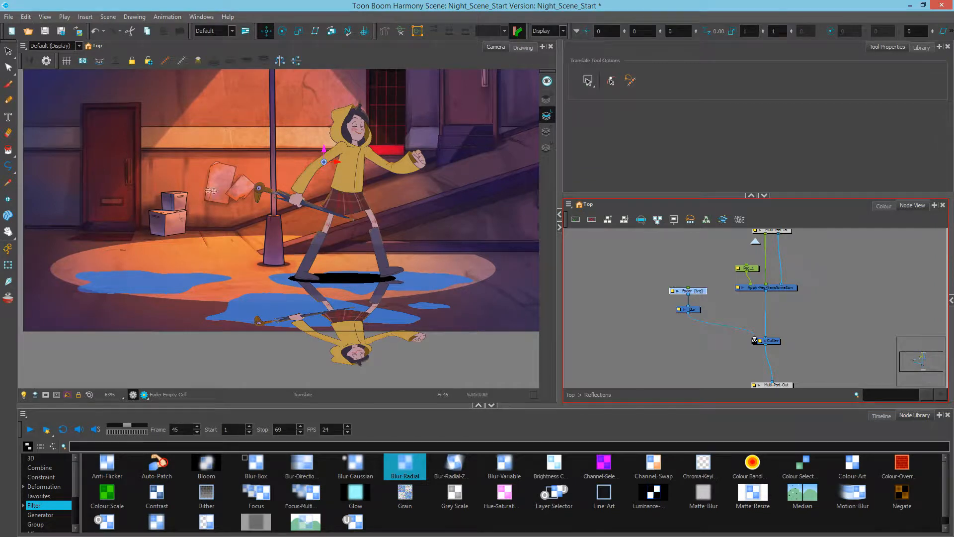
click(8, 170)
click(41, 177)
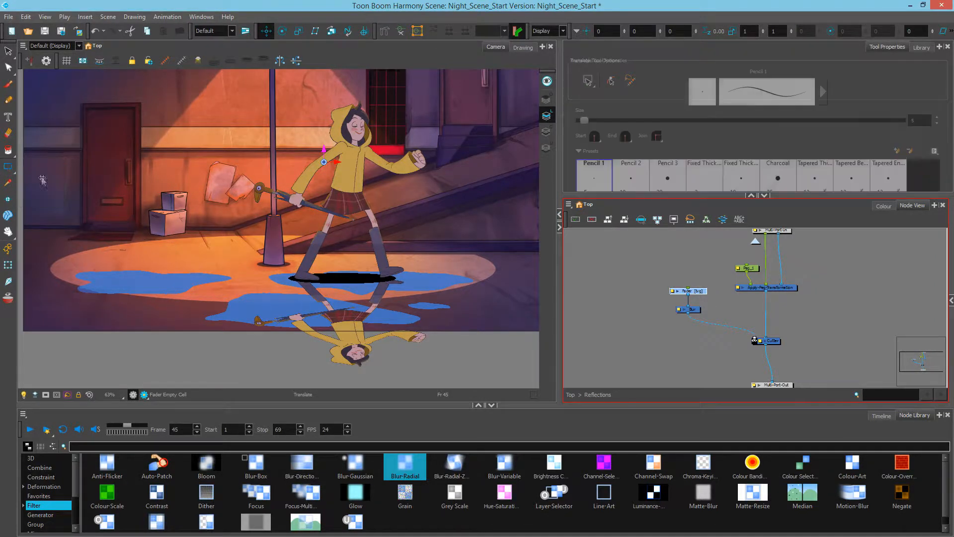
click(883, 206)
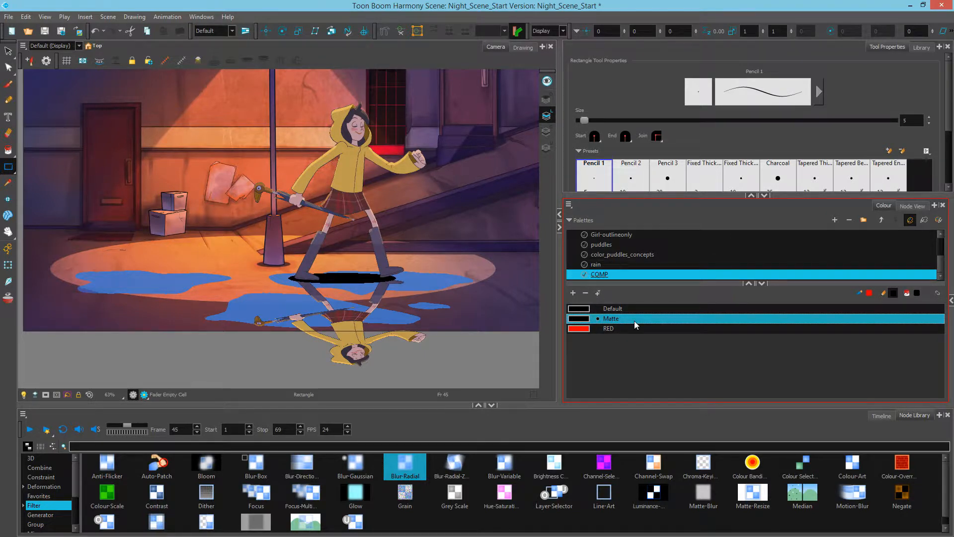
drag(949, 127, 952, 181)
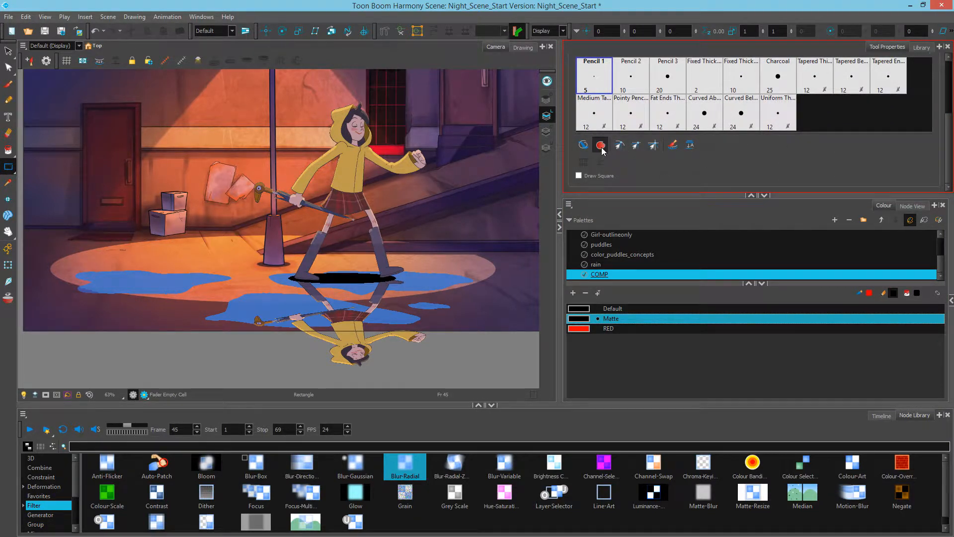
scroll(415, 308, down, 2)
drag(448, 311, 391, 295)
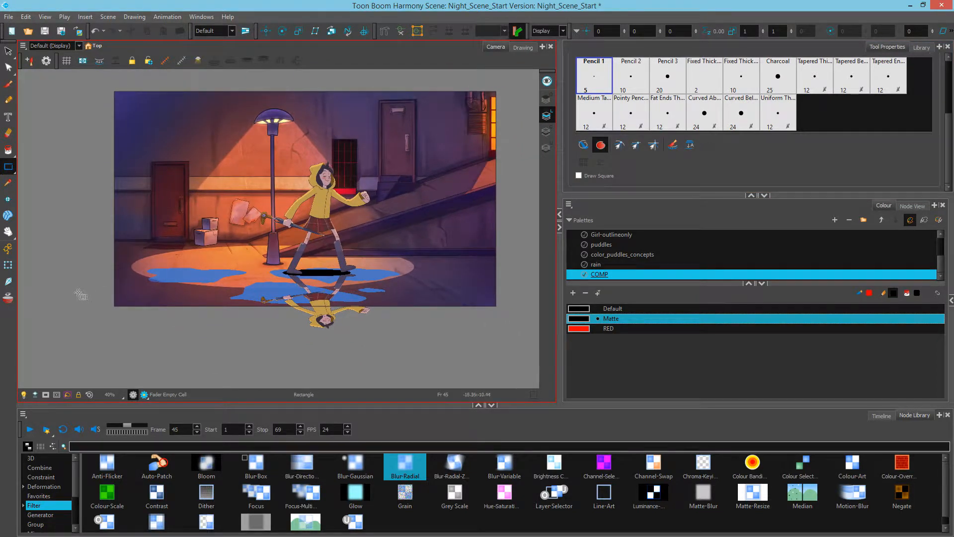
drag(57, 288, 522, 355)
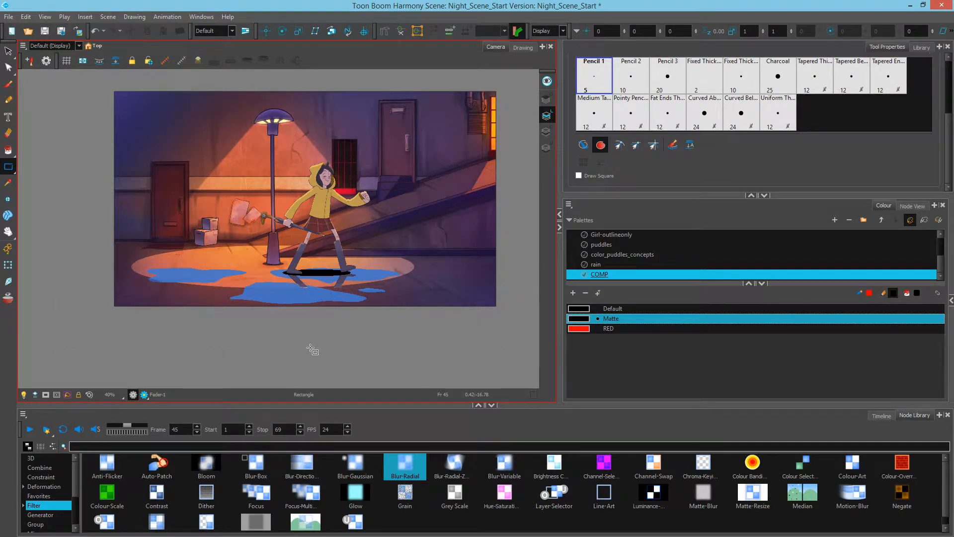
Examine the upper edge of the Fader rectangle in the Drawing view for a stray outline, then return to the Camera view
click(530, 47)
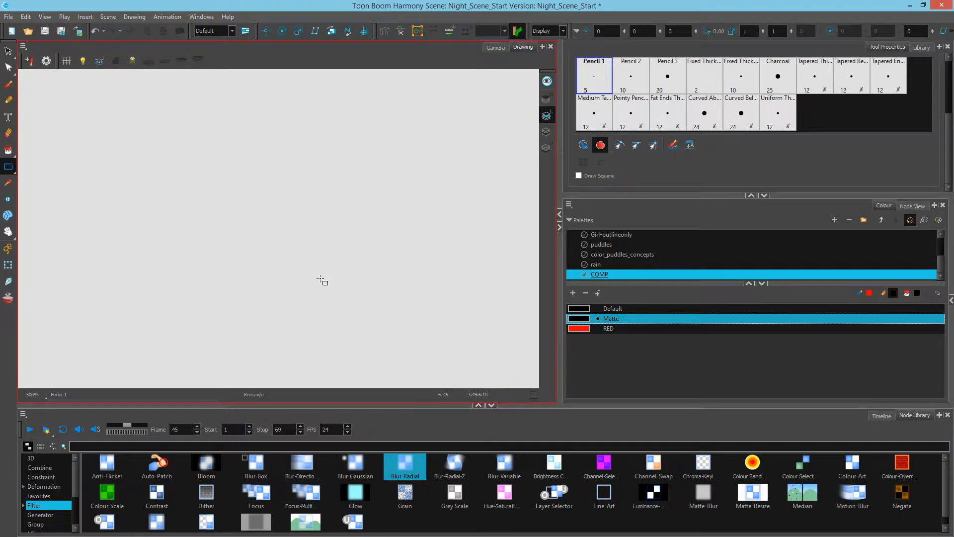
scroll(320, 279, down, 5)
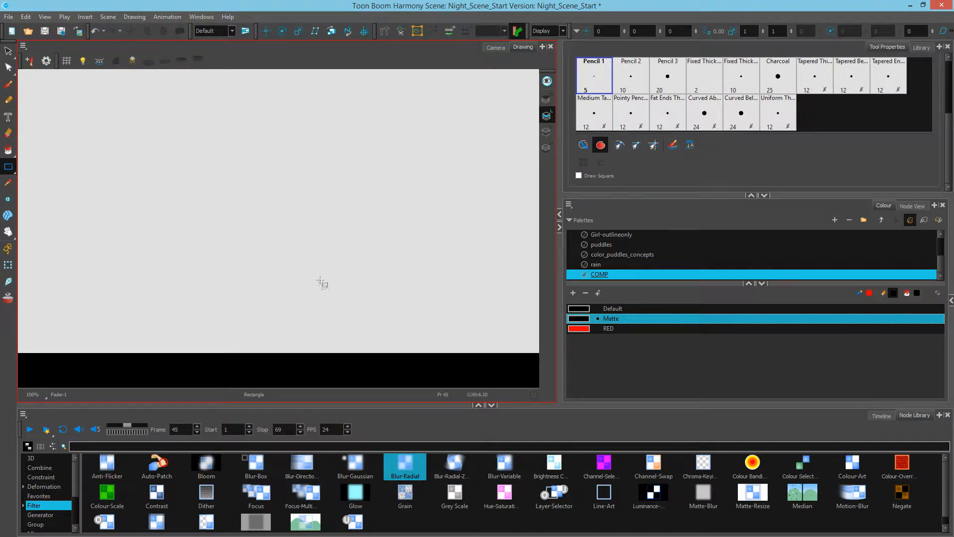
click(8, 52)
click(300, 284)
scroll(298, 289, up, 8)
click(285, 254)
click(281, 262)
key(Down)
click(281, 262)
drag(261, 237, 304, 298)
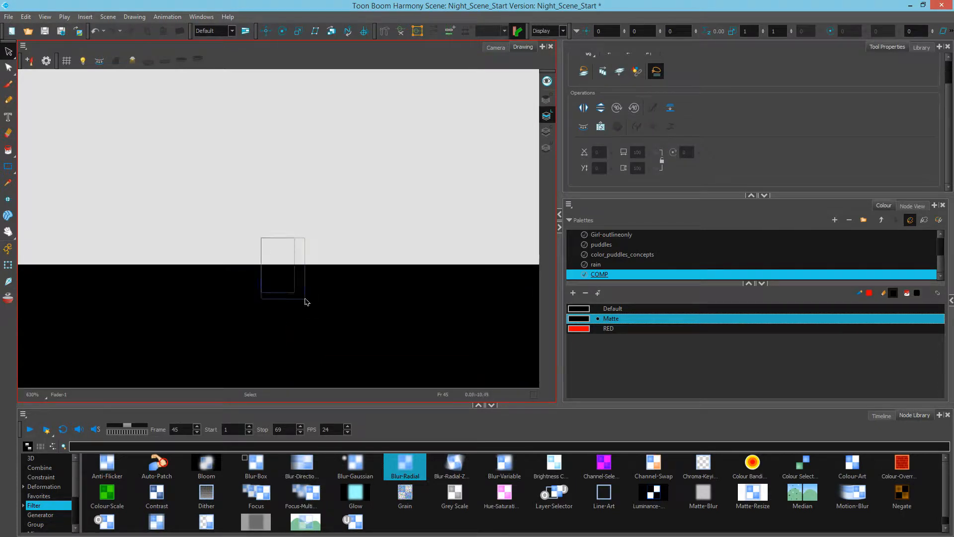
click(495, 47)
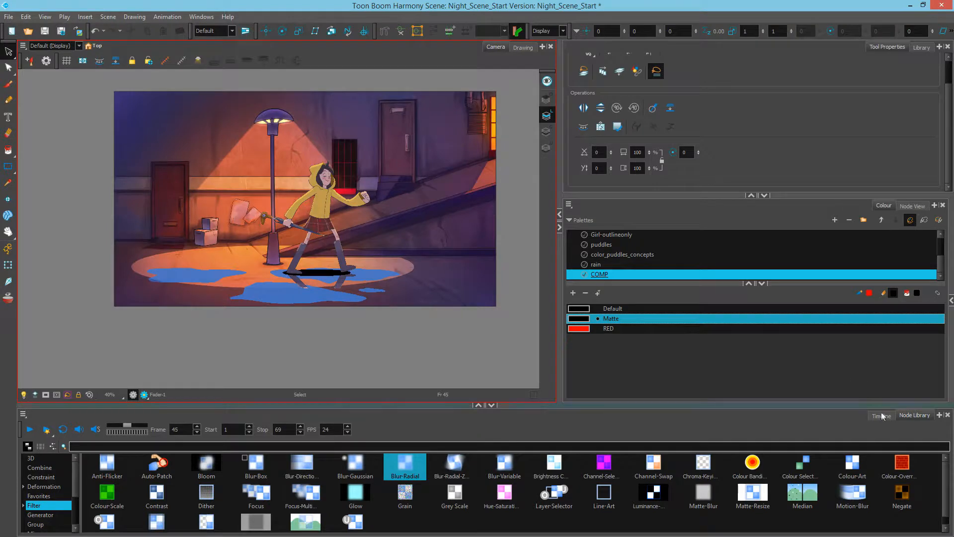
Extend the Fader drawing's exposure in the timeline so it covers every frame from 1 to 69
click(882, 417)
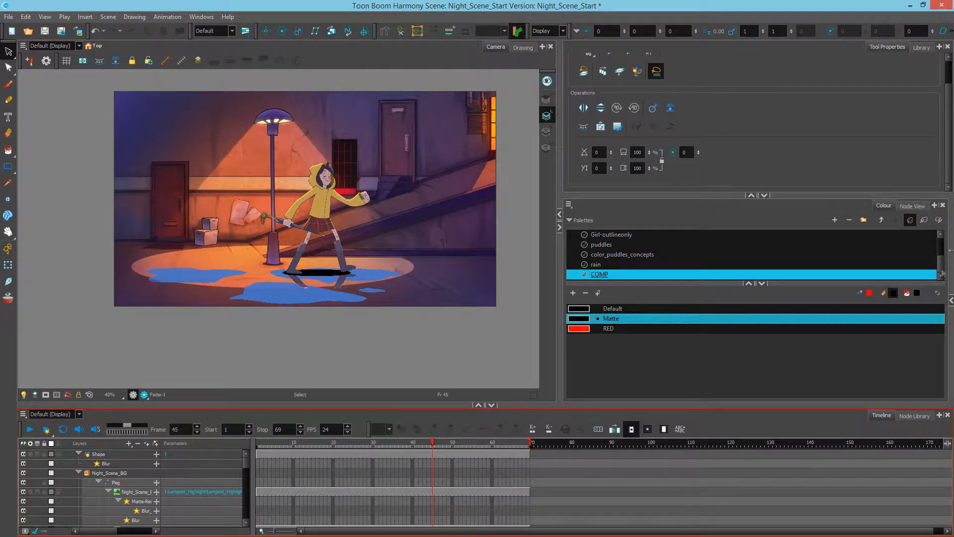
click(912, 206)
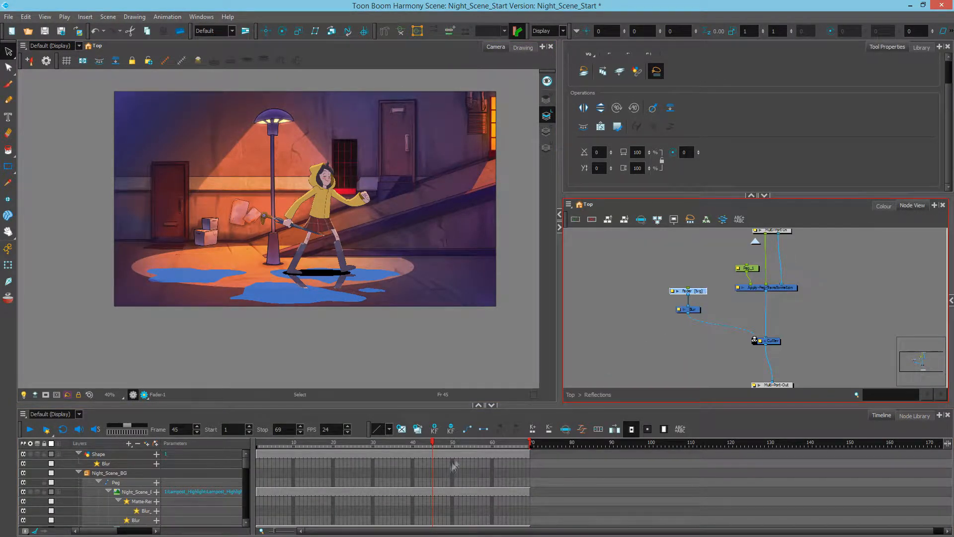
click(446, 480)
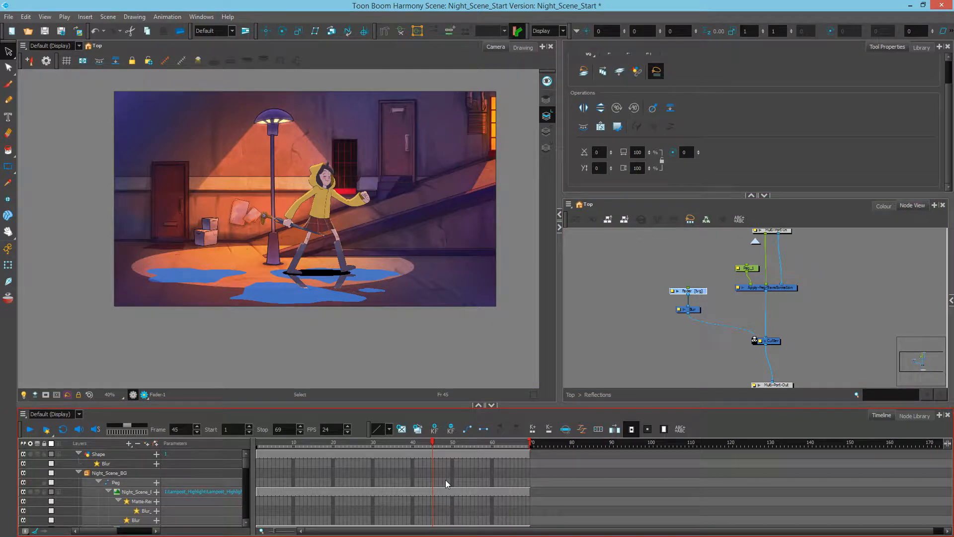
scroll(446, 479, down, 5)
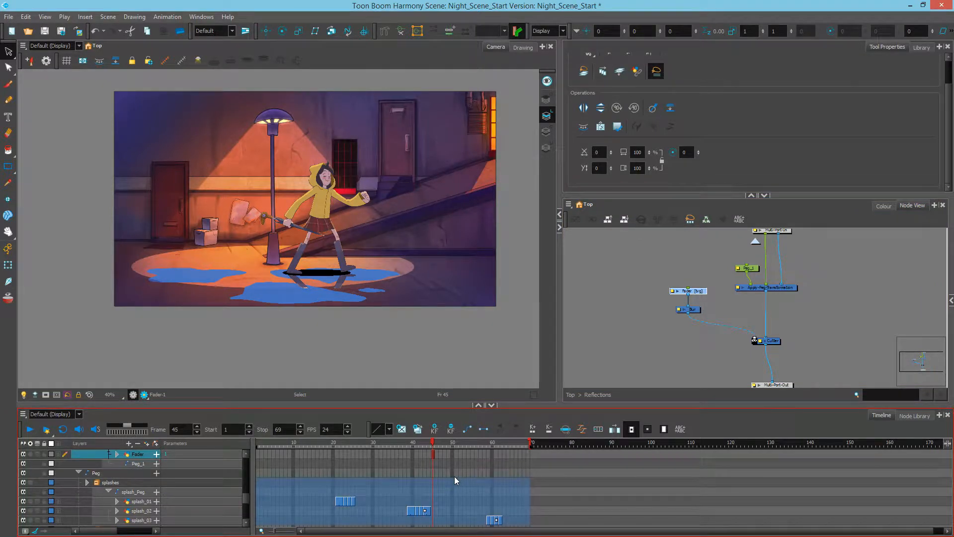
drag(431, 455, 269, 459)
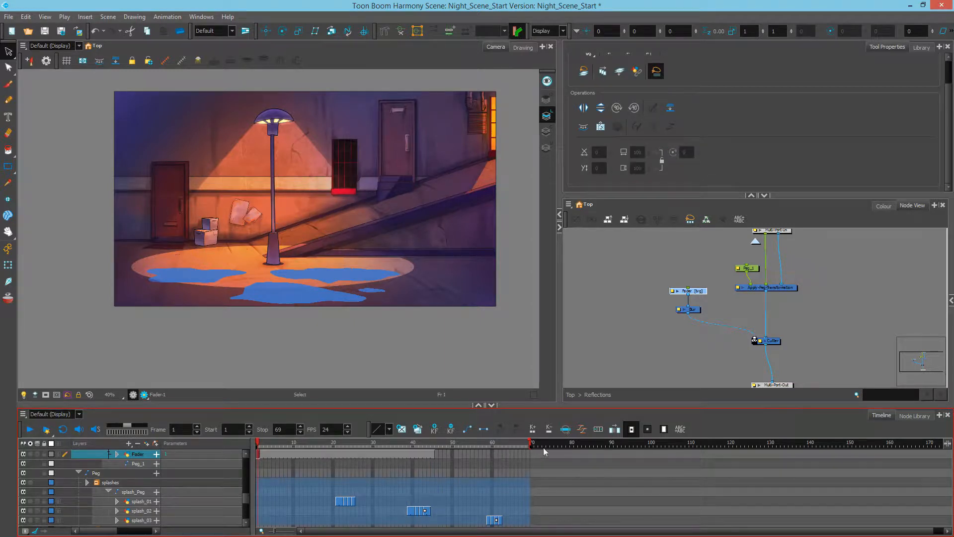
click(545, 442)
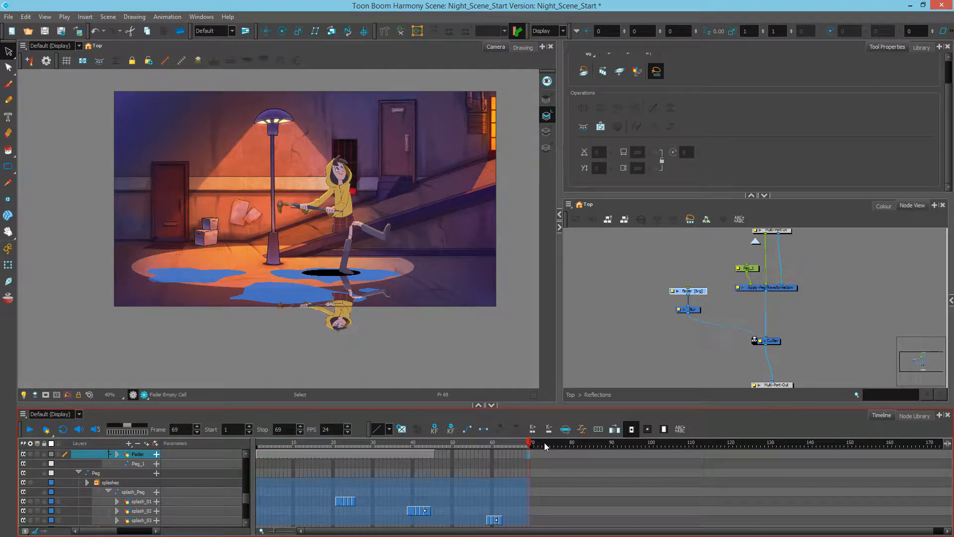
key(F5)
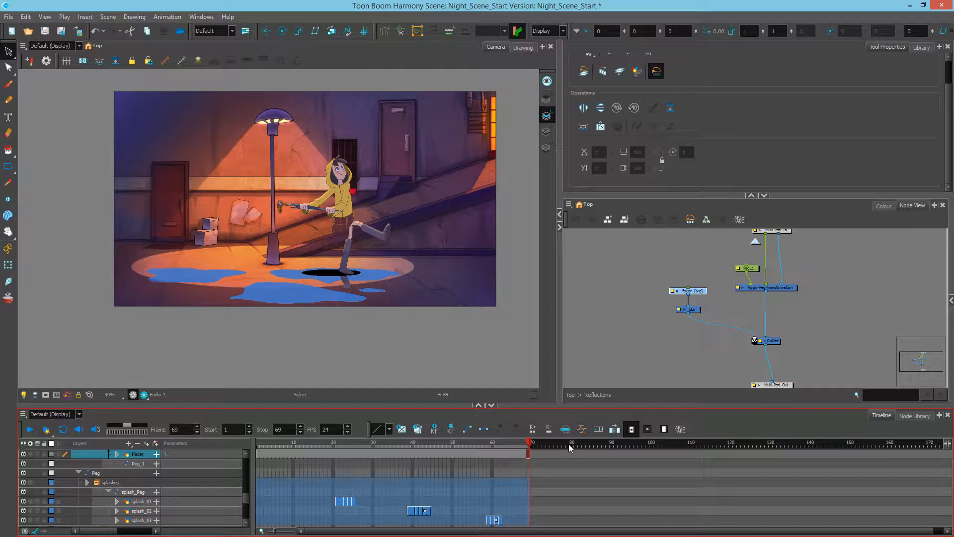
Render a preview of frame 69 in the Camera view, framed on the girl's legs and the puddles, to check the fade
click(657, 355)
key(2)
key(2)
drag(364, 258, 364, 306)
key(1)
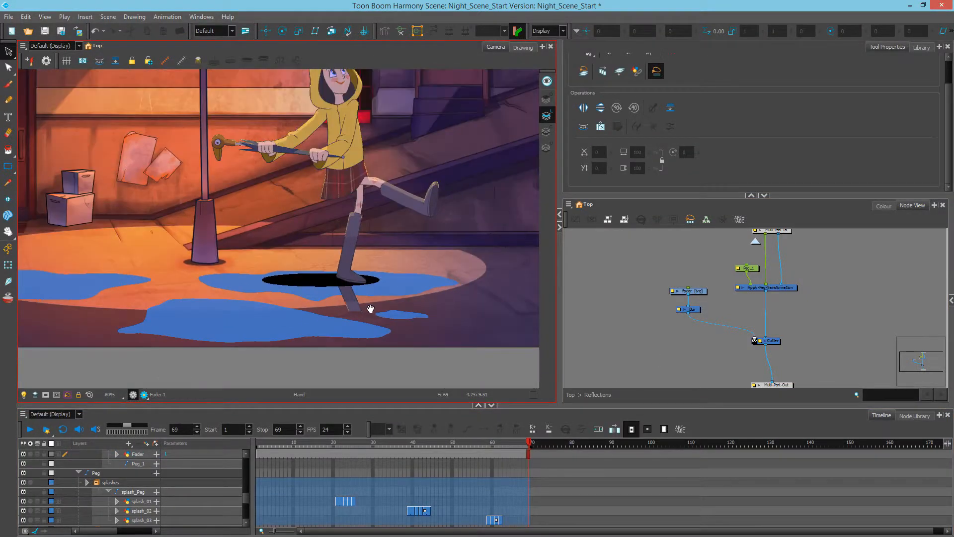
scroll(371, 309, down, 1)
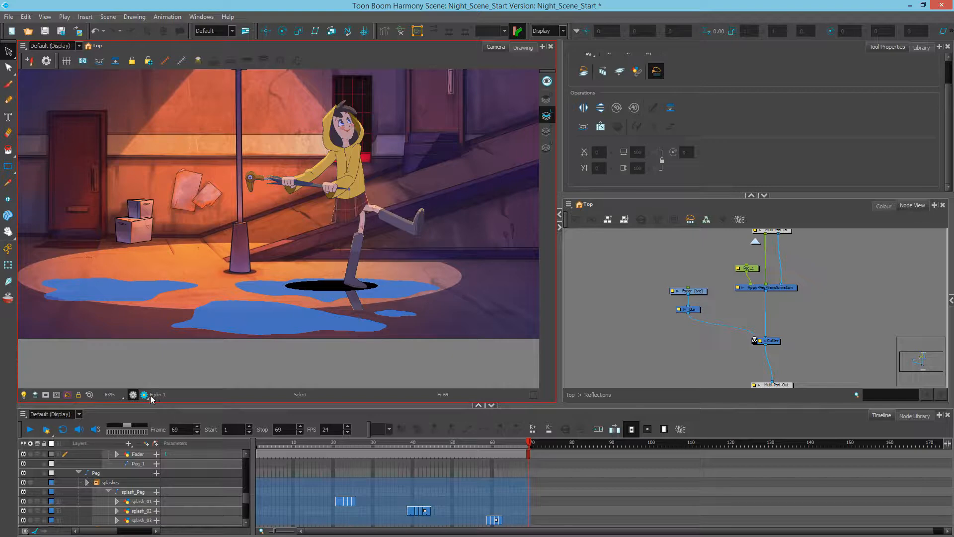
click(145, 396)
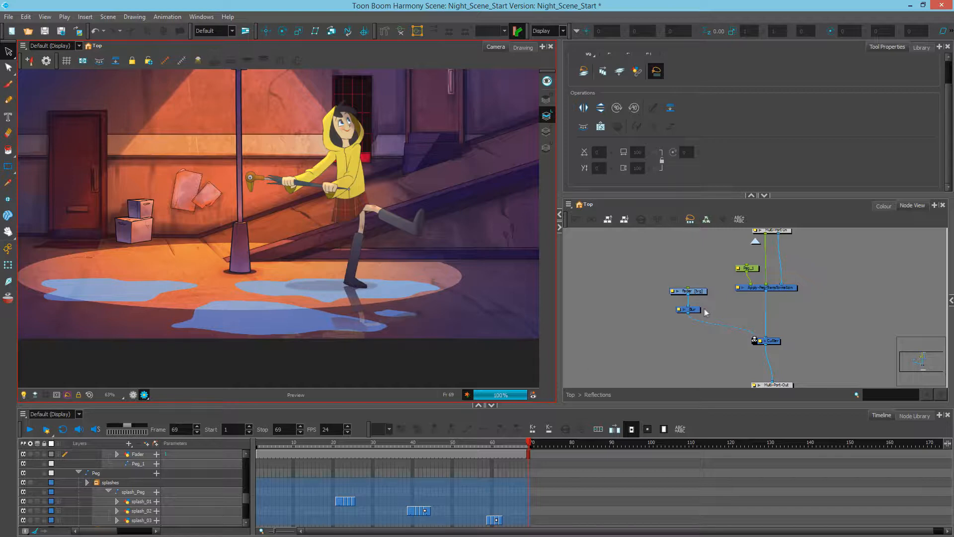
Set the radius of the Blur node below Fader to 30
click(679, 310)
drag(607, 102, 552, 111)
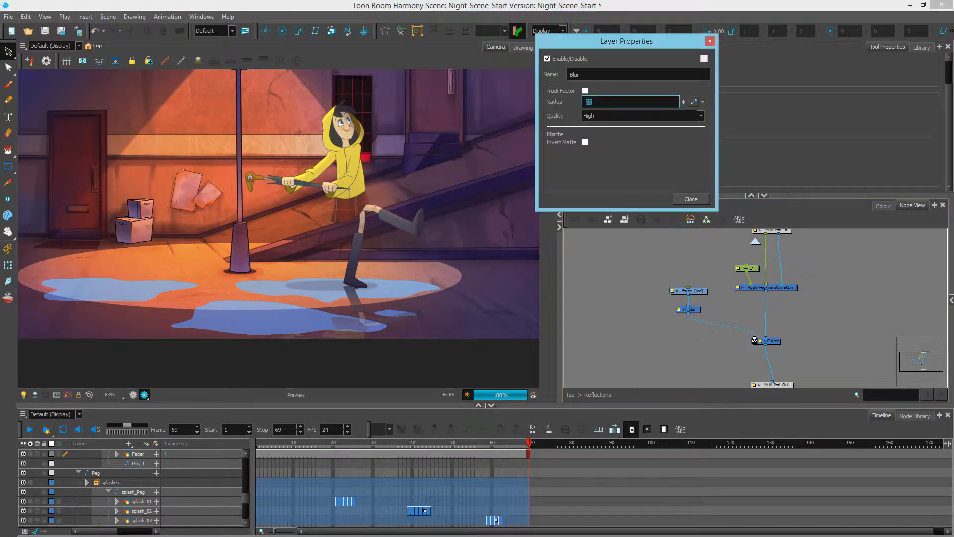
key(Return)
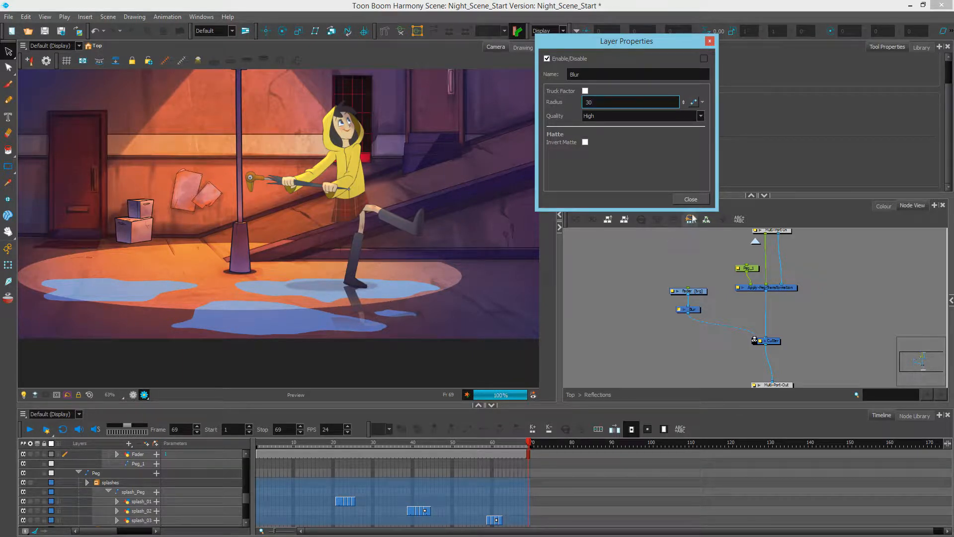
click(691, 199)
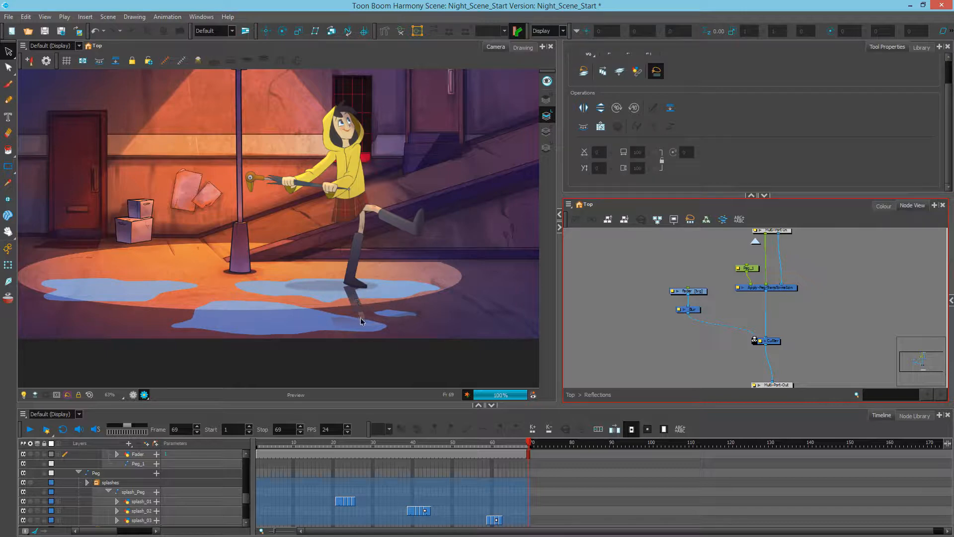
Add a second Cutter node from the Favorites category to the Reflections group, with its Inverted option on
click(914, 416)
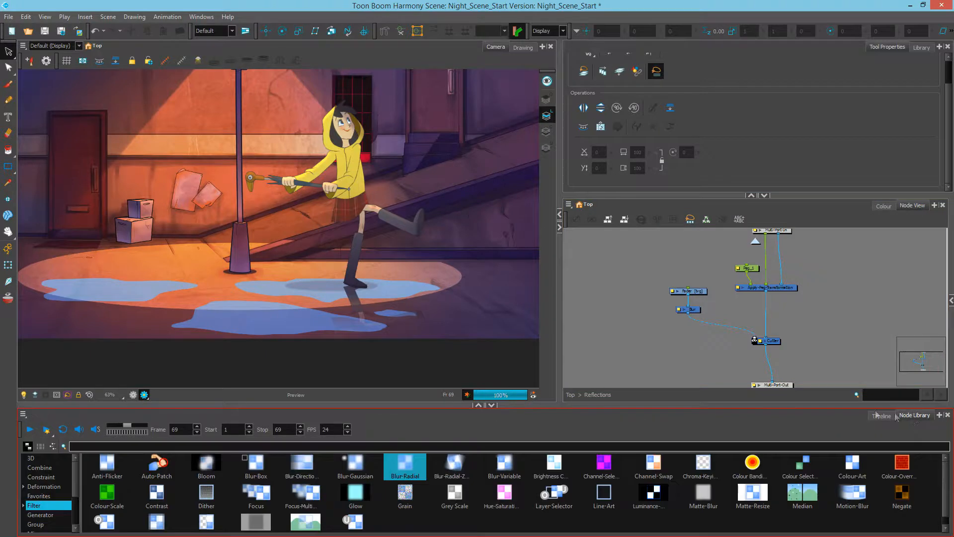
click(55, 496)
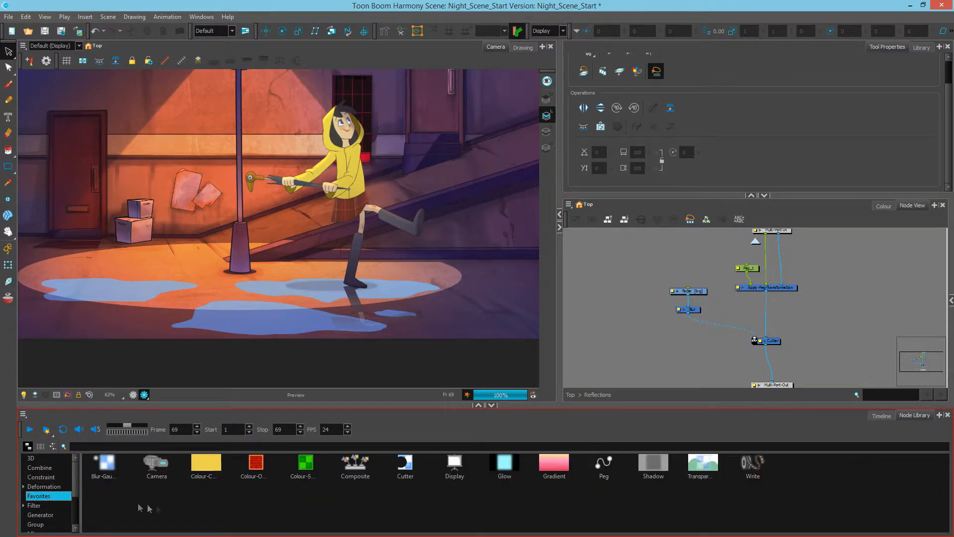
drag(405, 466, 711, 339)
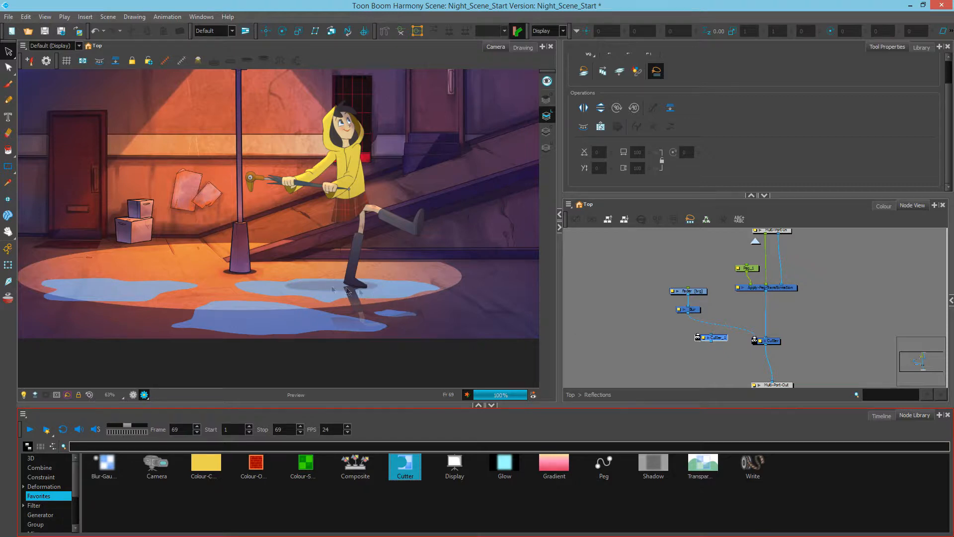
drag(716, 338, 712, 354)
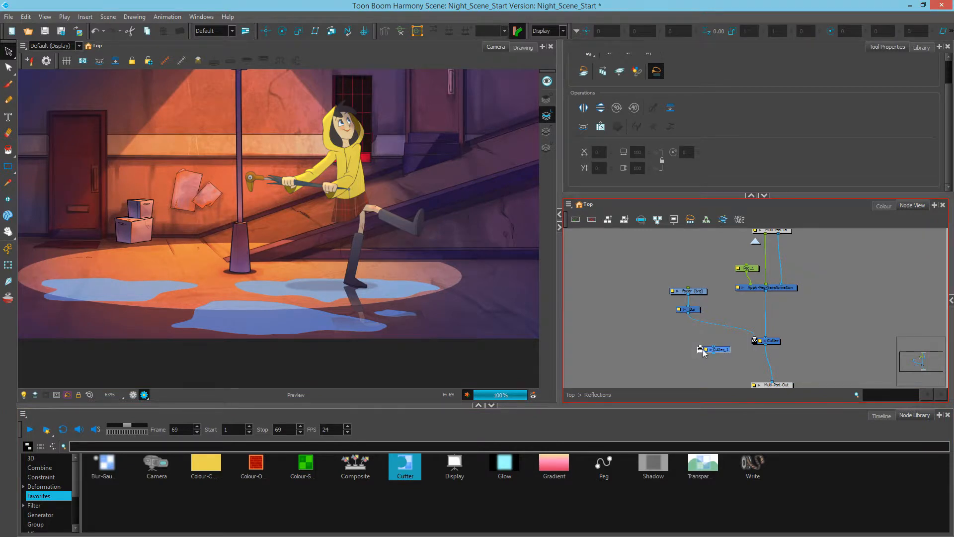
click(706, 350)
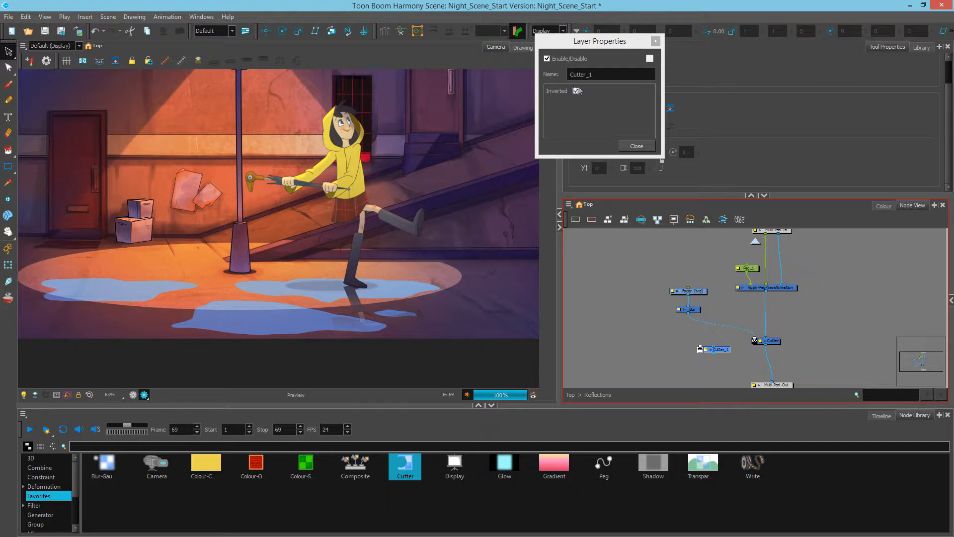
click(638, 146)
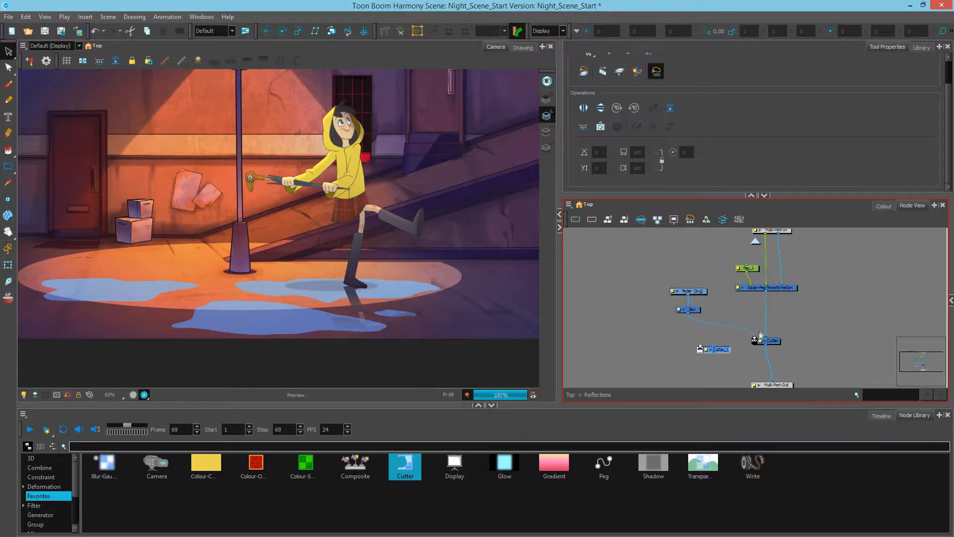
Insert Cutter_1 between Cutter and Multi-Port-Out and feed the puddles drawing to its matte through a new input port on the Reflections group
drag(723, 355, 787, 236)
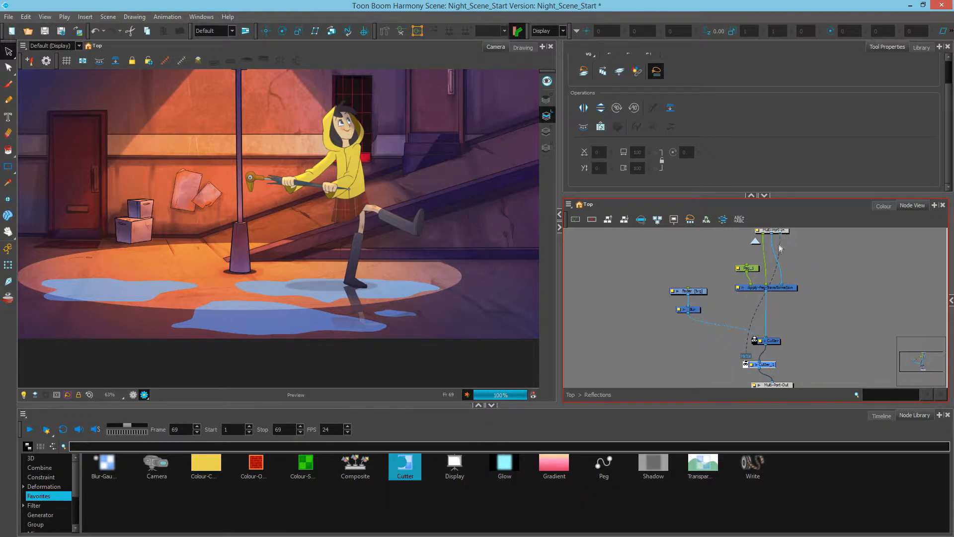
click(571, 394)
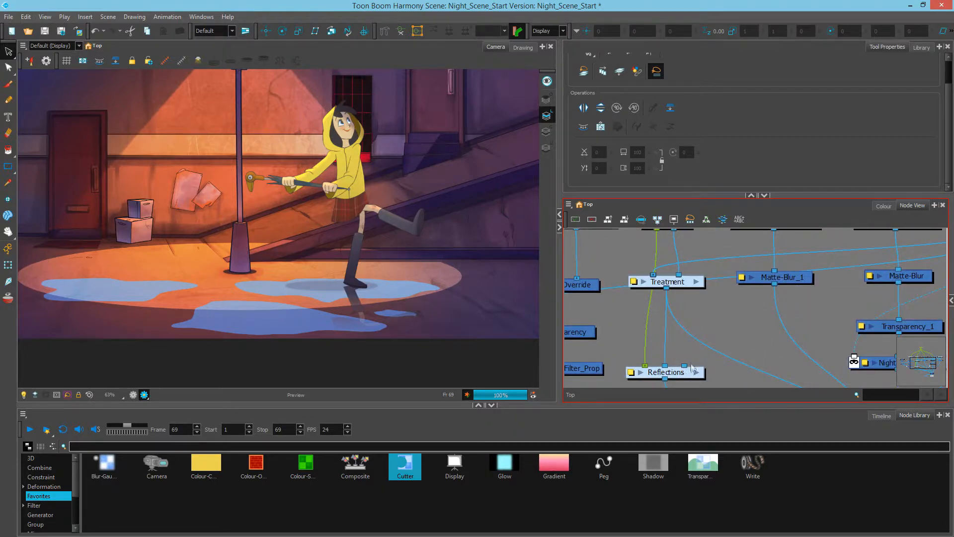
scroll(690, 366, down, 3)
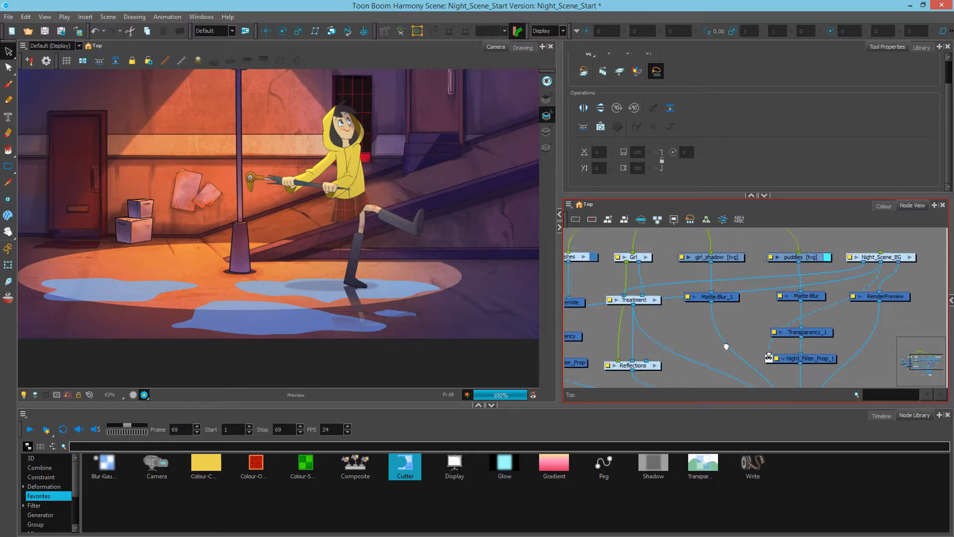
drag(798, 258, 648, 357)
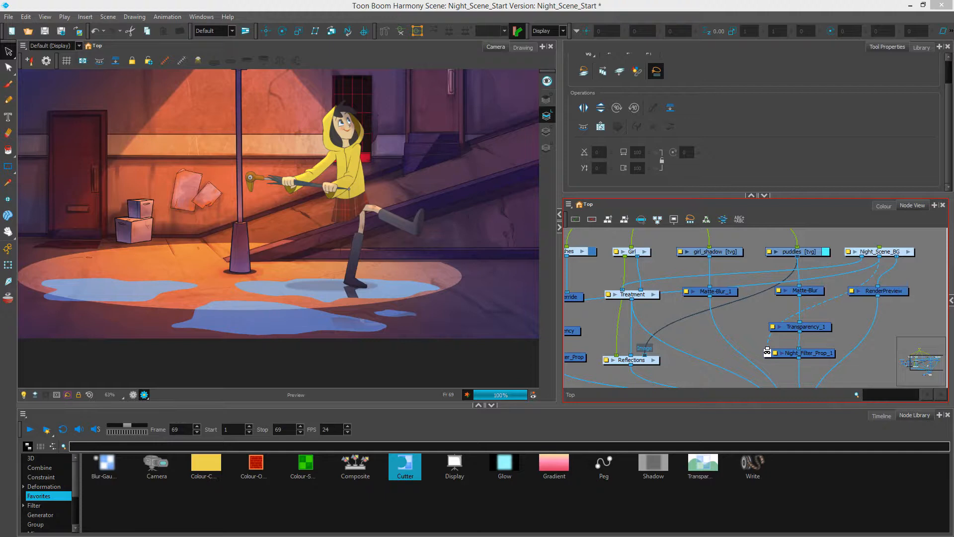
Reopen the Reflections group and space out the Cutter, Cutter_1 and Multi-Port-Out nodes
click(654, 359)
scroll(772, 390, up, 4)
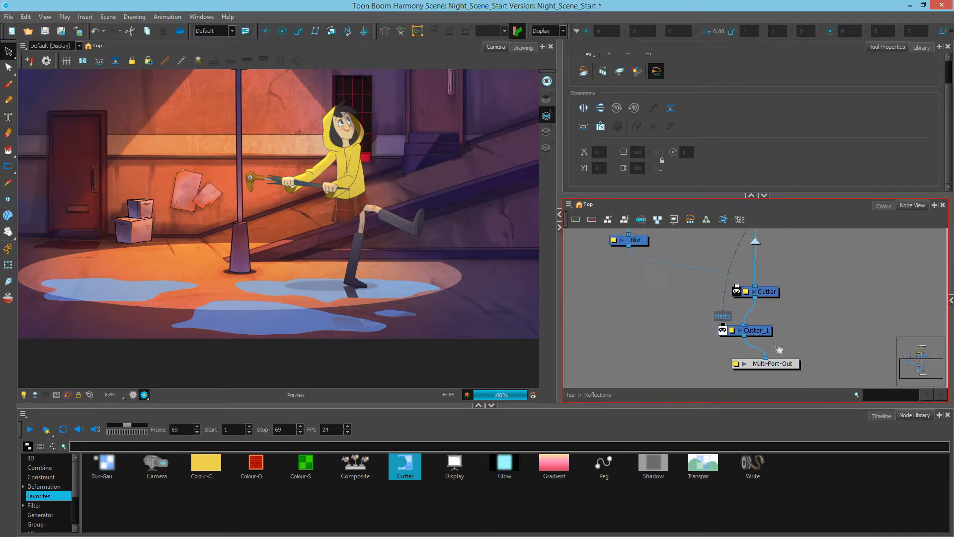
drag(772, 389, 770, 380)
drag(790, 333, 760, 329)
drag(704, 305, 706, 323)
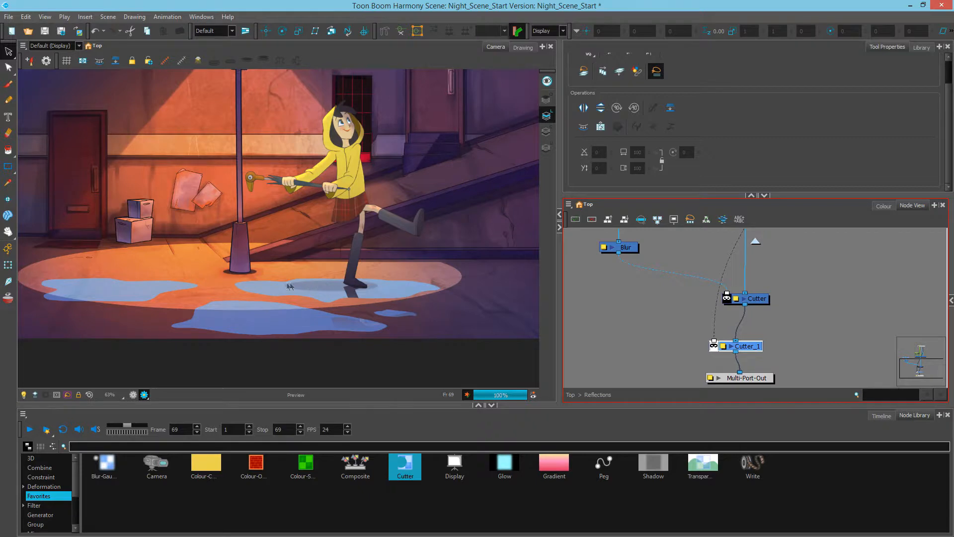
Add a third Cutter node beside the others and connect the puddles port of Multi-Port-In to its image input
drag(407, 470, 659, 308)
scroll(721, 269, down, 3)
drag(715, 254, 655, 340)
scroll(655, 340, up, 3)
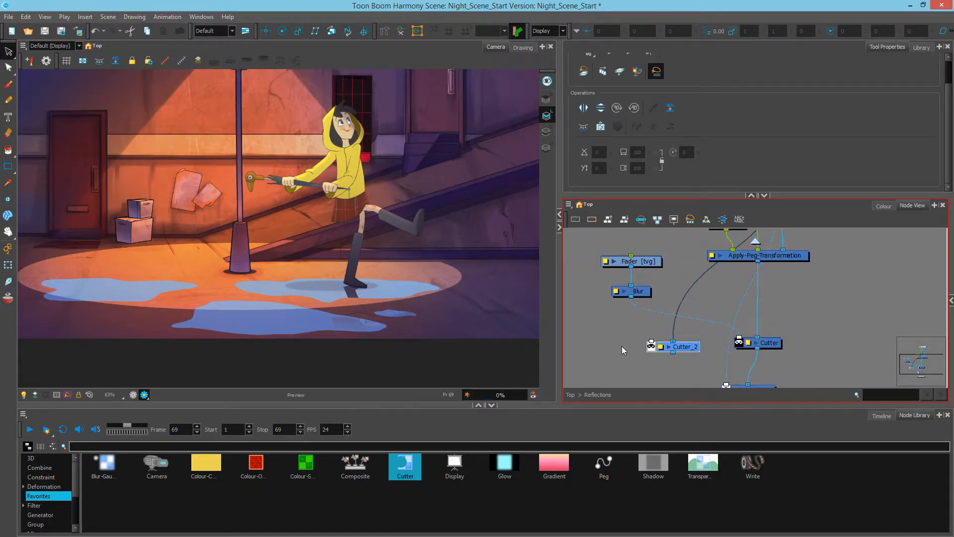
drag(669, 347, 670, 360)
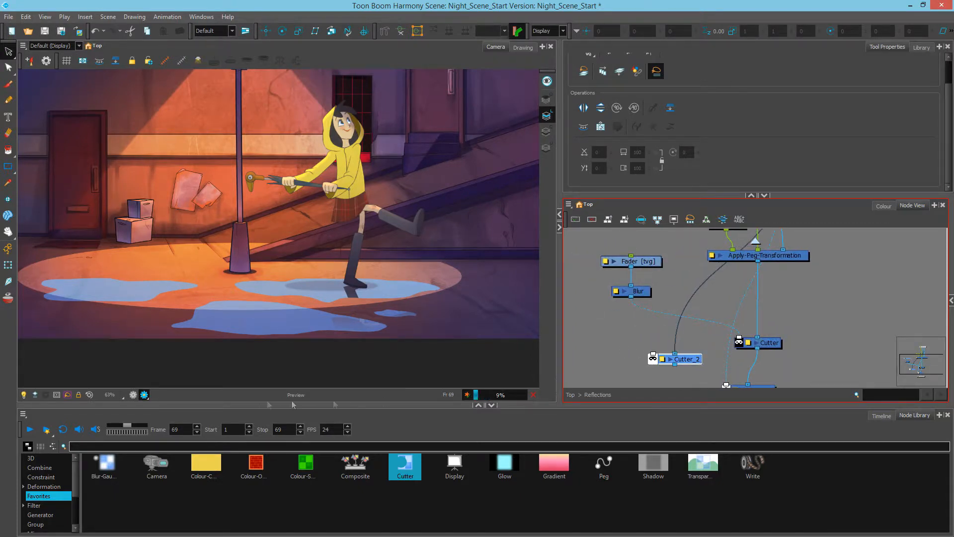
Connect the puddles port of Multi-Port-In to the matte port of Cutter_2 as well
drag(760, 326, 702, 346)
scroll(705, 341, down, 1)
drag(746, 265, 744, 302)
scroll(720, 252, down, 4)
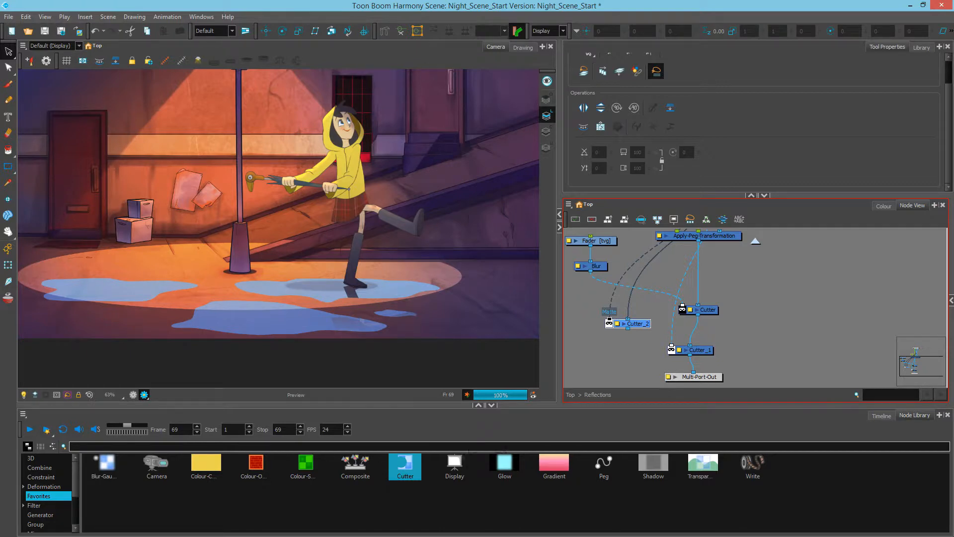
Insert a Blur-Radial node on the image connection above Cutter_2, turn Truck Factor off and adjust its radius
click(59, 507)
drag(406, 468, 636, 305)
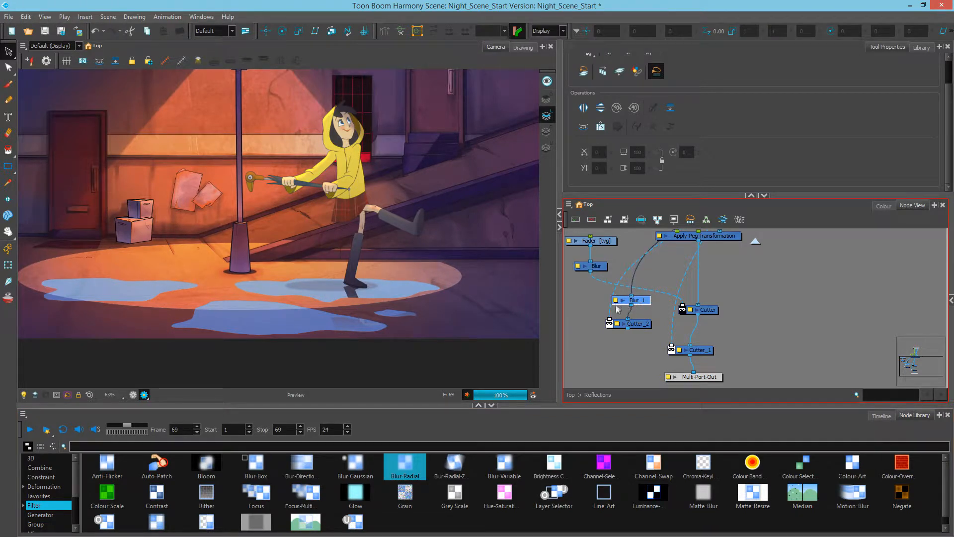
double_click(618, 301)
click(586, 91)
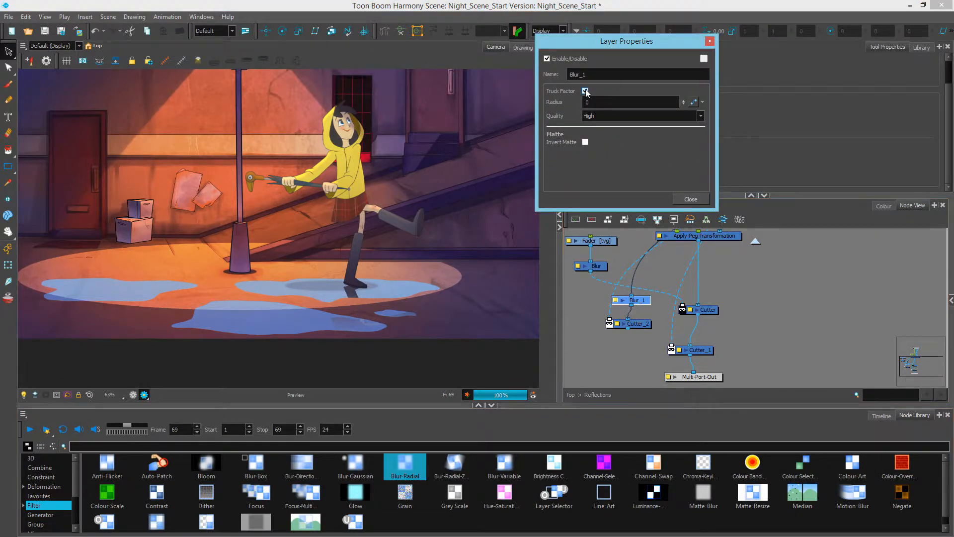
click(586, 91)
key(Tab)
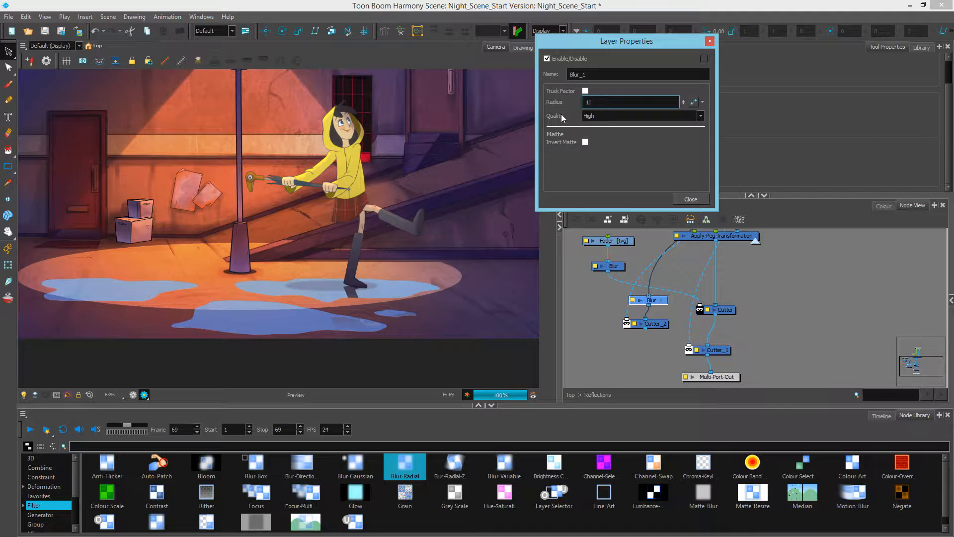
click(691, 199)
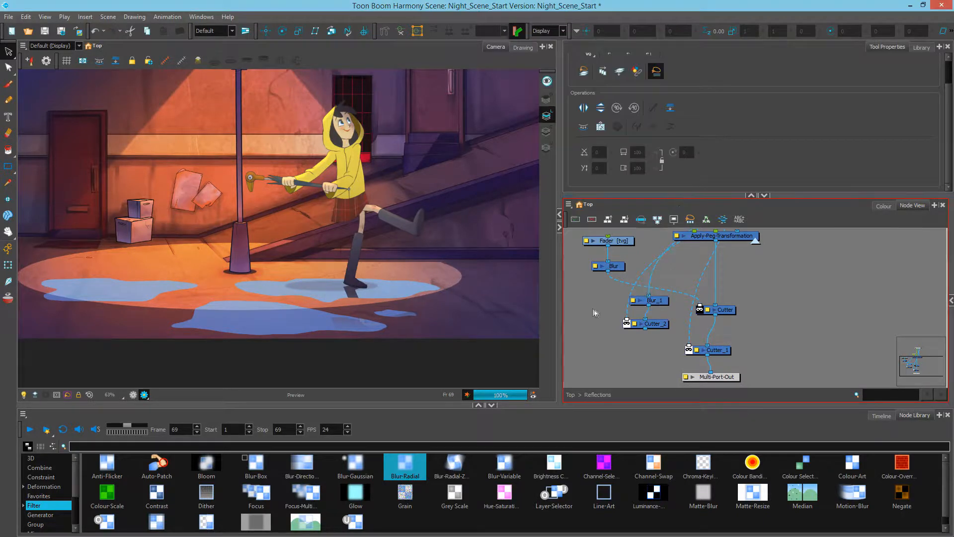
Tidy the Blur_1 and Cutter_2 nodes and connect Cutter_2's output to the matte port of Cutter_1
drag(665, 301, 653, 329)
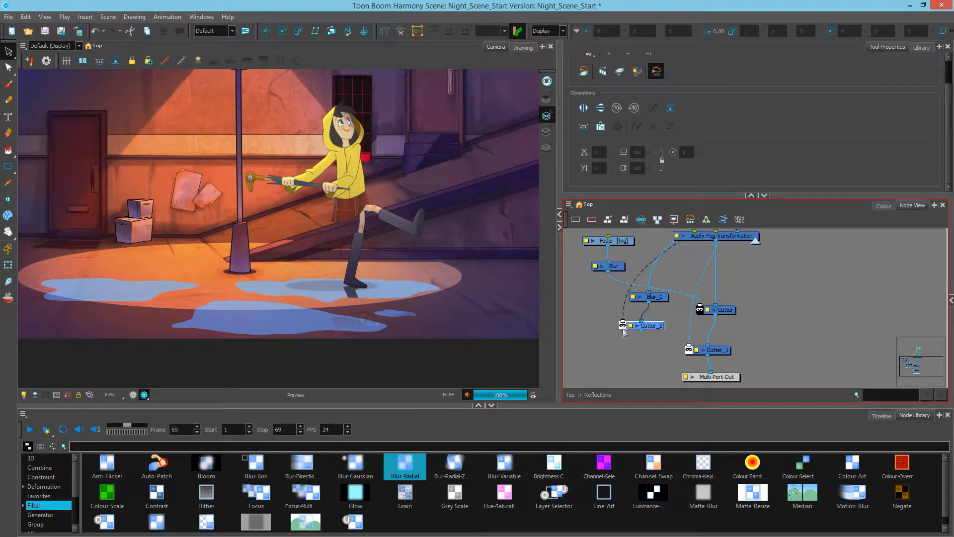
click(619, 361)
drag(641, 331, 688, 348)
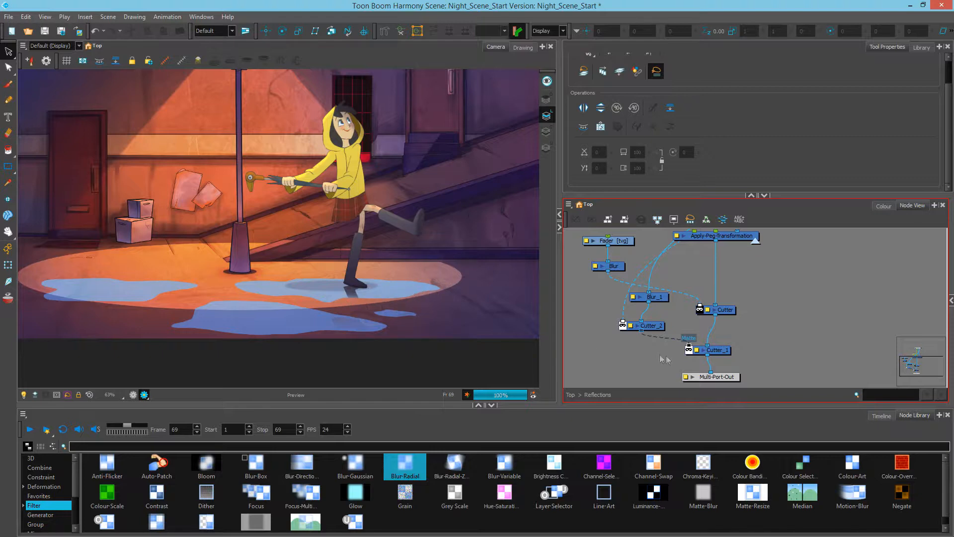
drag(621, 359, 634, 339)
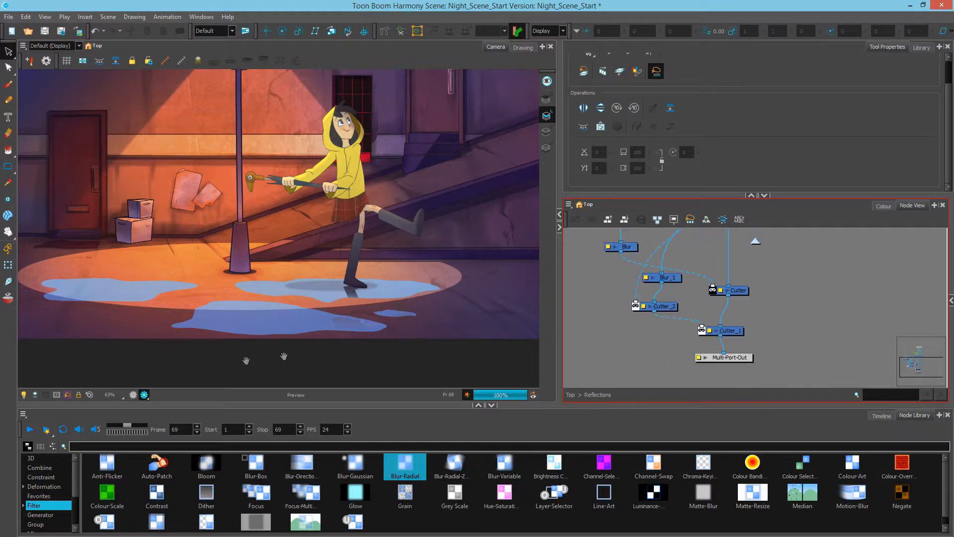
Return the camera to OpenGL view, add a Display node below Cutter_2 and connect Blur_1's output to it
click(133, 394)
drag(637, 342, 637, 354)
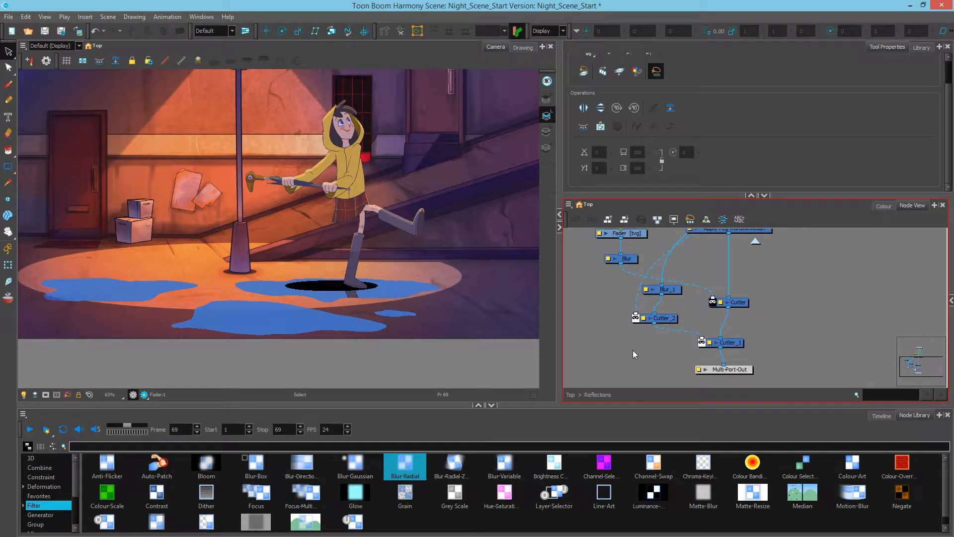
key(ctrl+i)
mouse_move(666, 350)
mouse_down()
mouse_move(671, 356)
mouse_move(663, 348)
mouse_move(657, 360)
mouse_up()
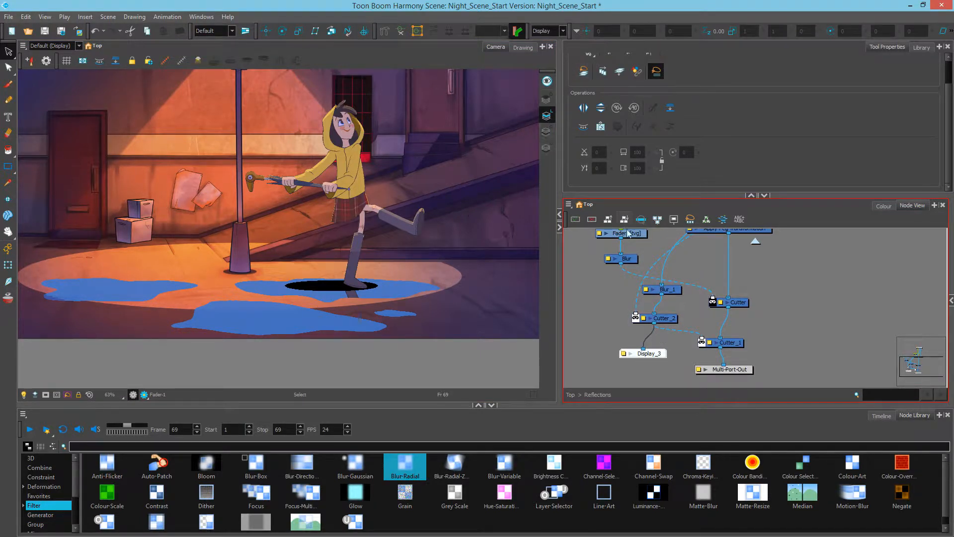
drag(662, 294, 599, 323)
Show Display_3 in the camera and examine the blurred puddle edges in the render preview
click(547, 31)
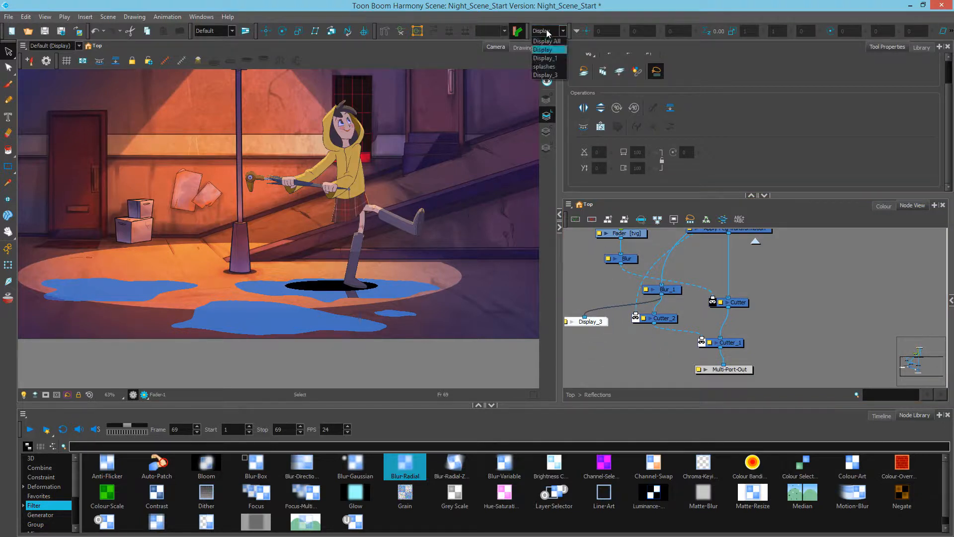
click(548, 74)
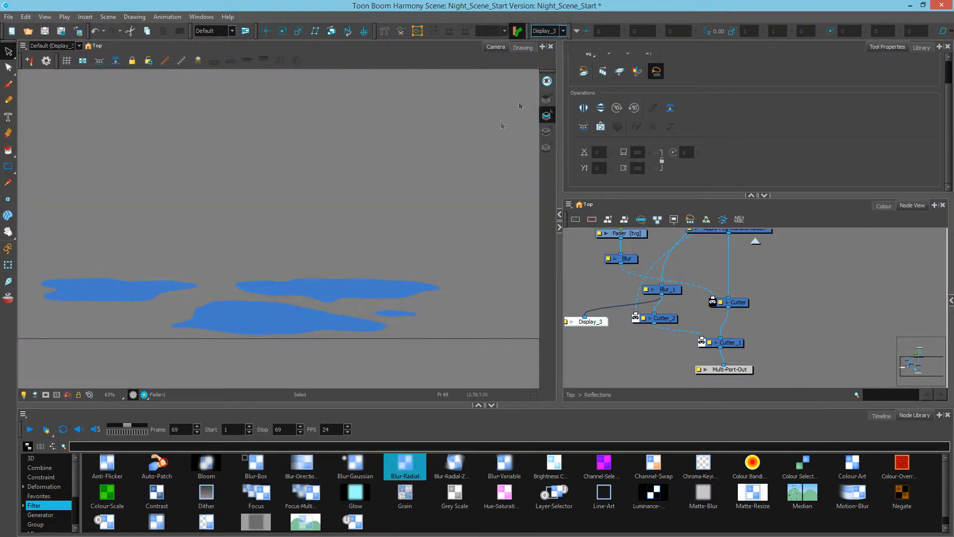
click(144, 395)
scroll(393, 317, up, 3)
scroll(646, 312, down, 4)
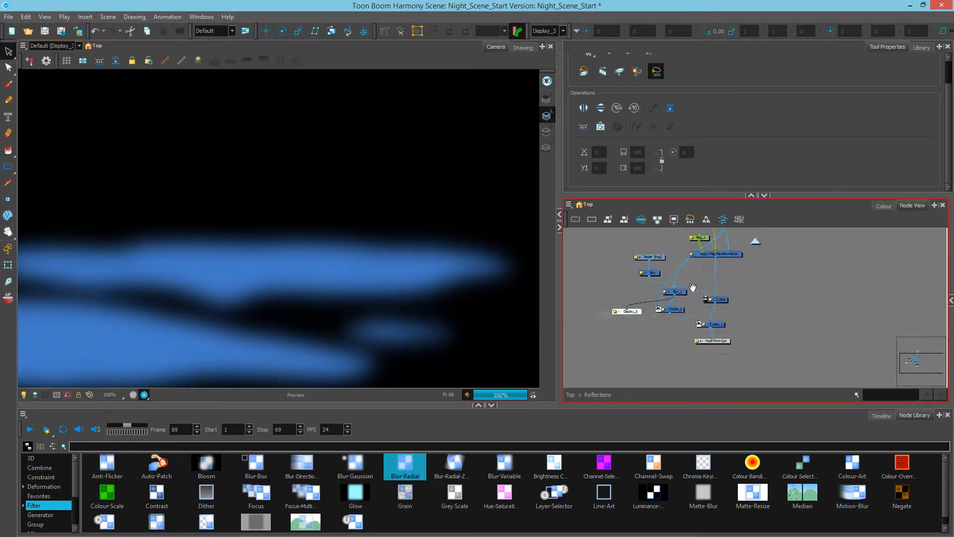
drag(670, 322, 669, 293)
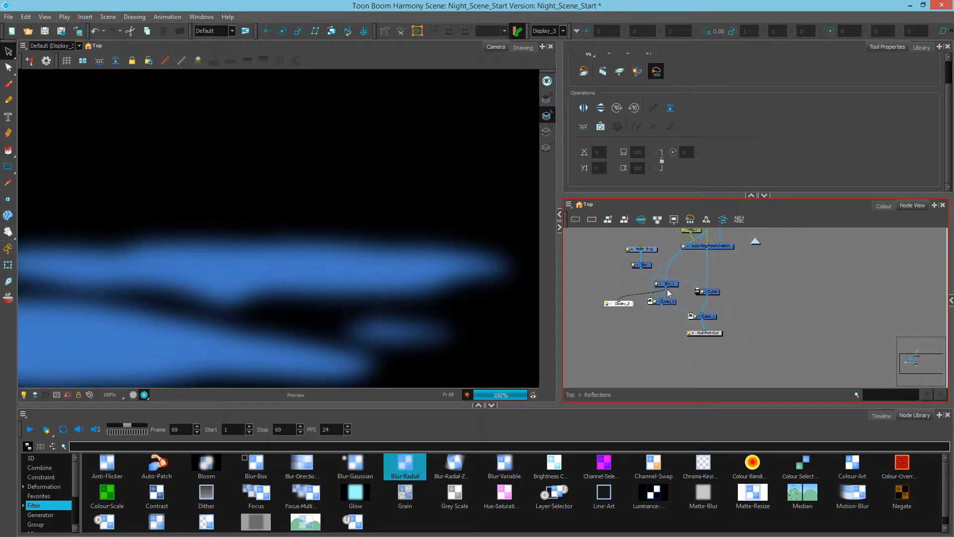
scroll(664, 300, down, 3)
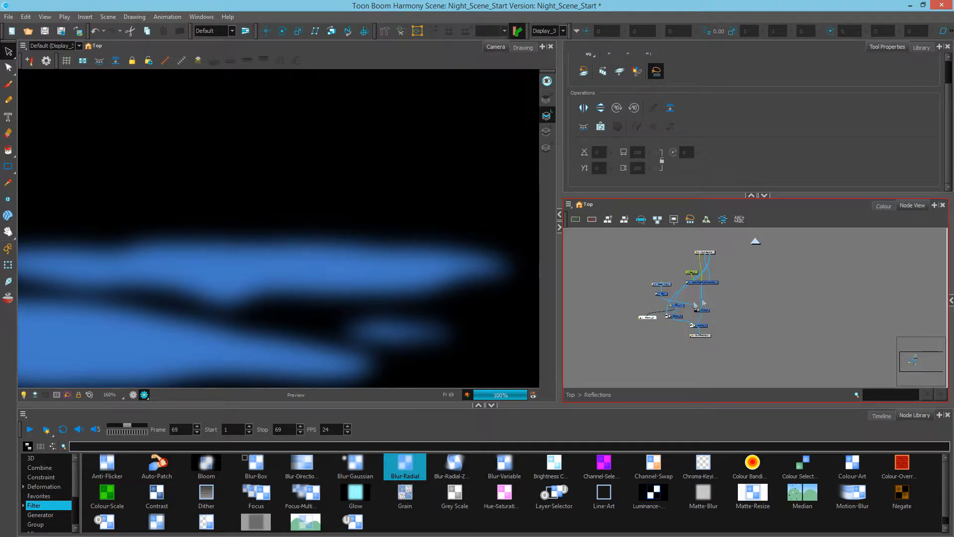
Connect Cutter_2's output to Display_3 and compare the puddle edges with Blur_1 disabled and enabled again
drag(673, 318, 651, 316)
scroll(657, 322, up, 5)
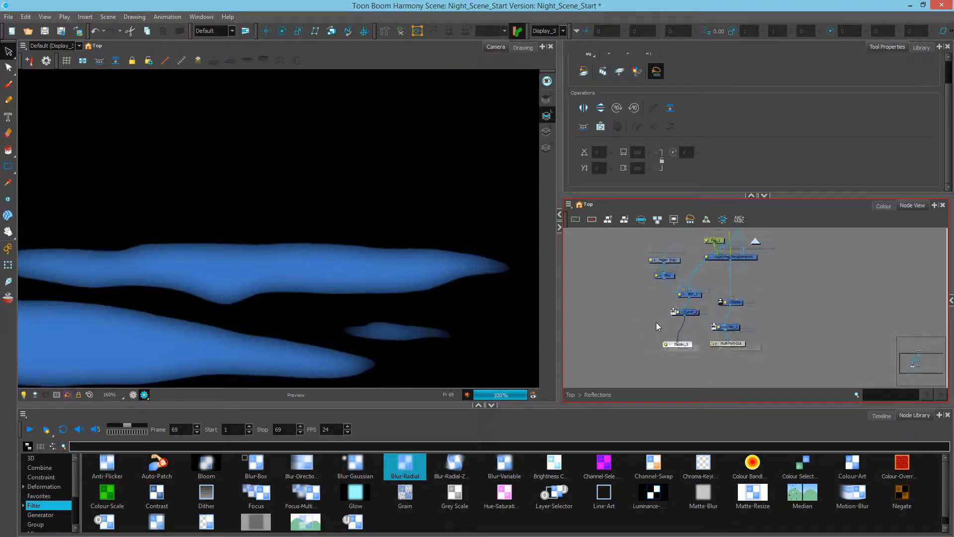
click(725, 270)
key(d)
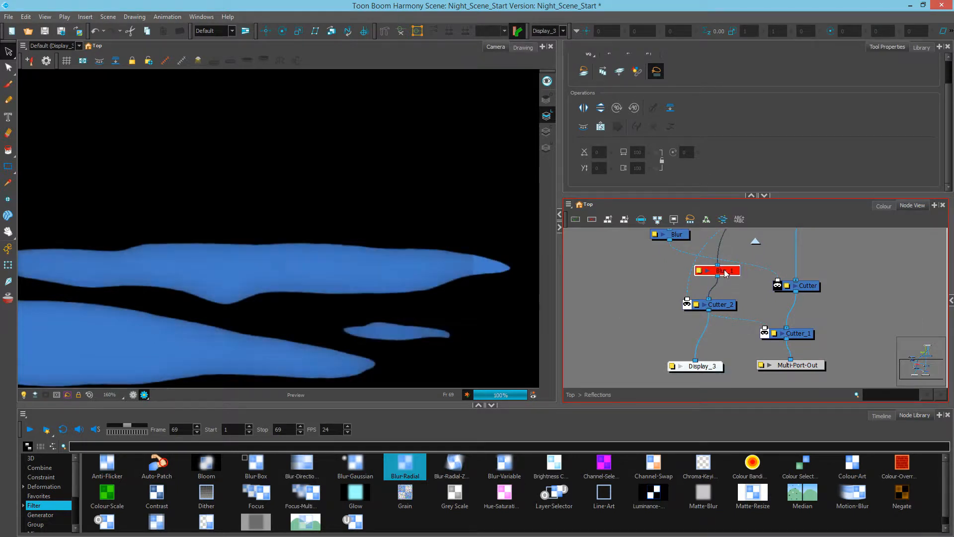
key(a)
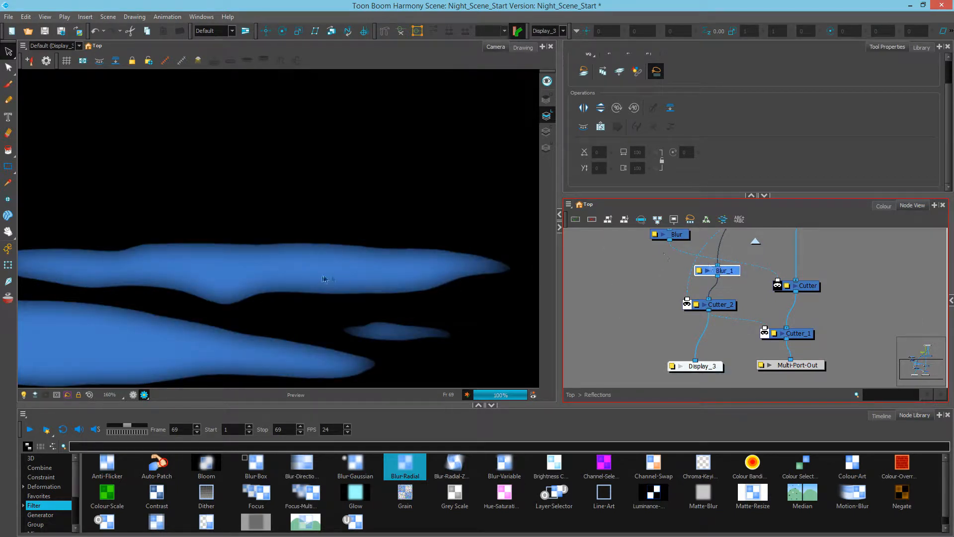
Disable Cutter_2 and enable it again to compare the blurred puddles with and without the cut
click(723, 307)
key(d)
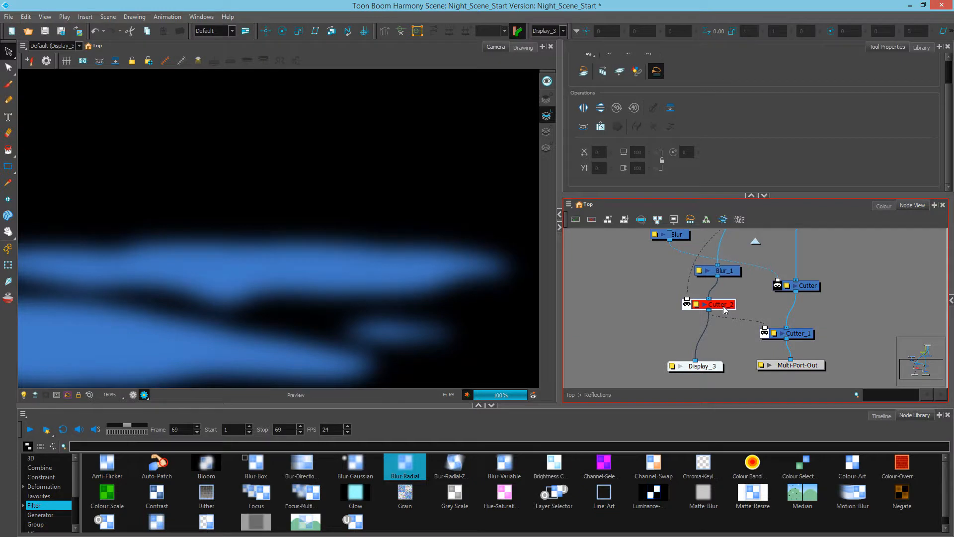
key(a)
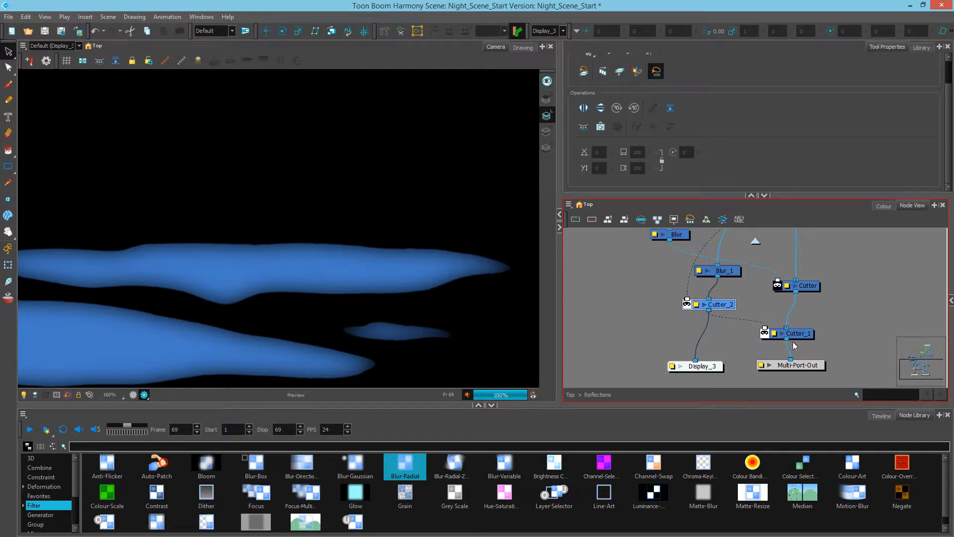
Feed Cutter_1's output into Display_3, examine the cut reflection in the render preview, and return to OpenGL view
drag(787, 340, 695, 360)
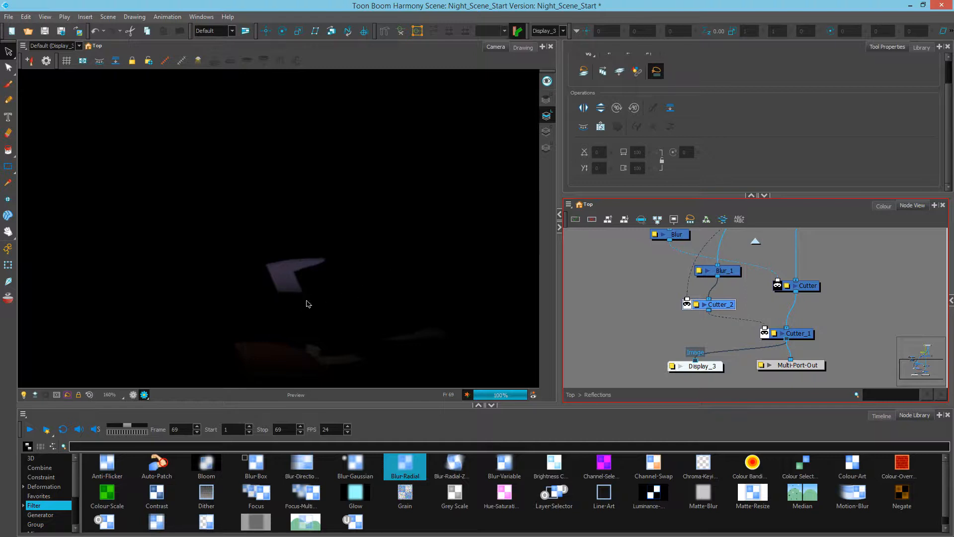
click(617, 325)
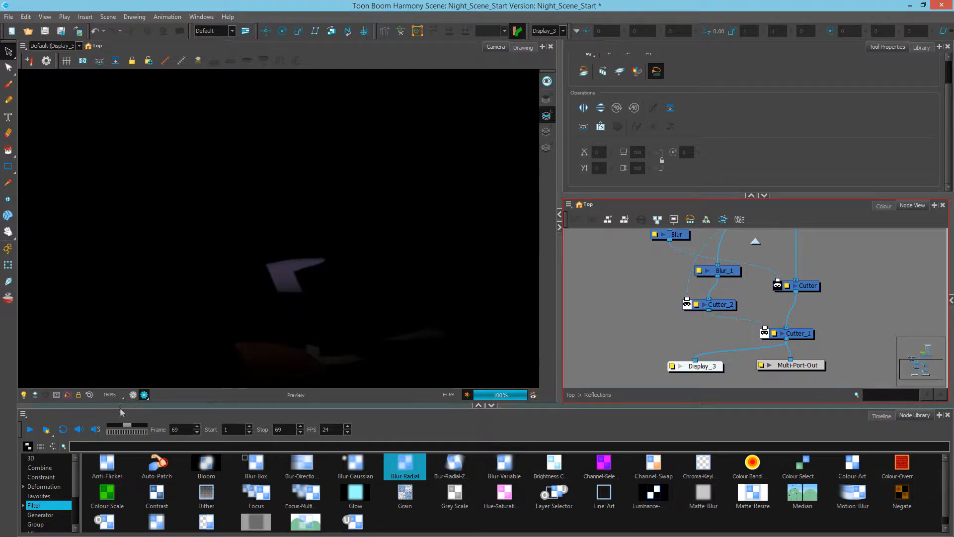
click(144, 395)
scroll(715, 311, down, 4)
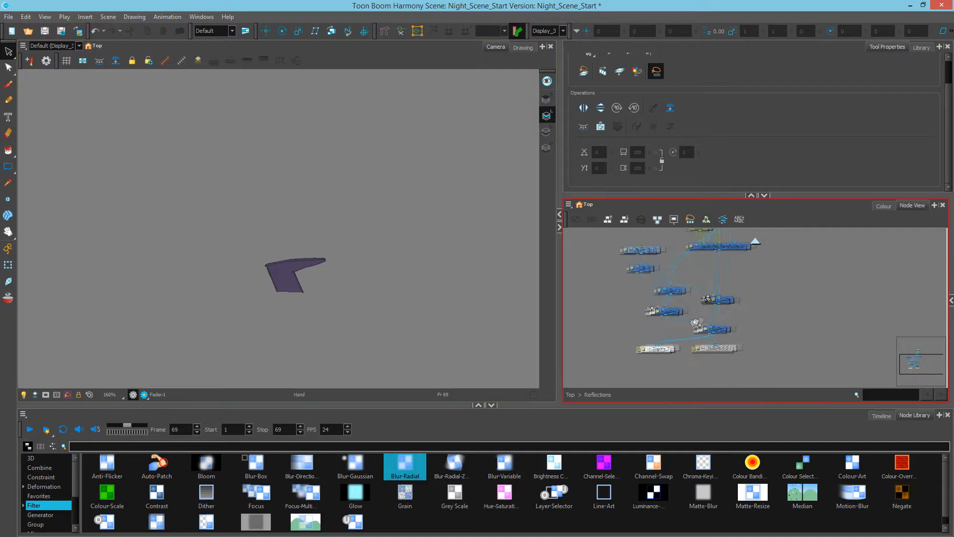
Move Cutter_2 closer beneath Blur_1 and align Cutter_1 below Cutter
drag(652, 315, 651, 337)
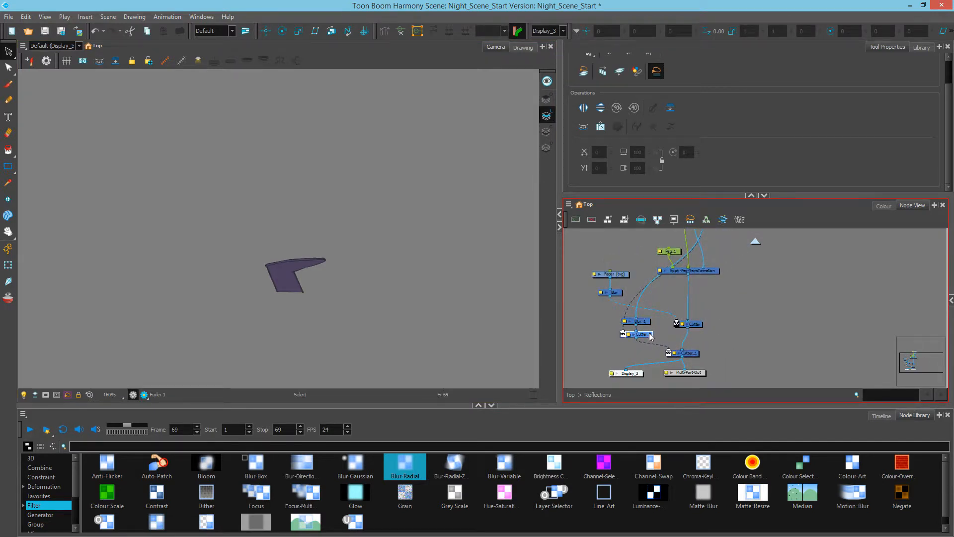
drag(689, 356, 693, 356)
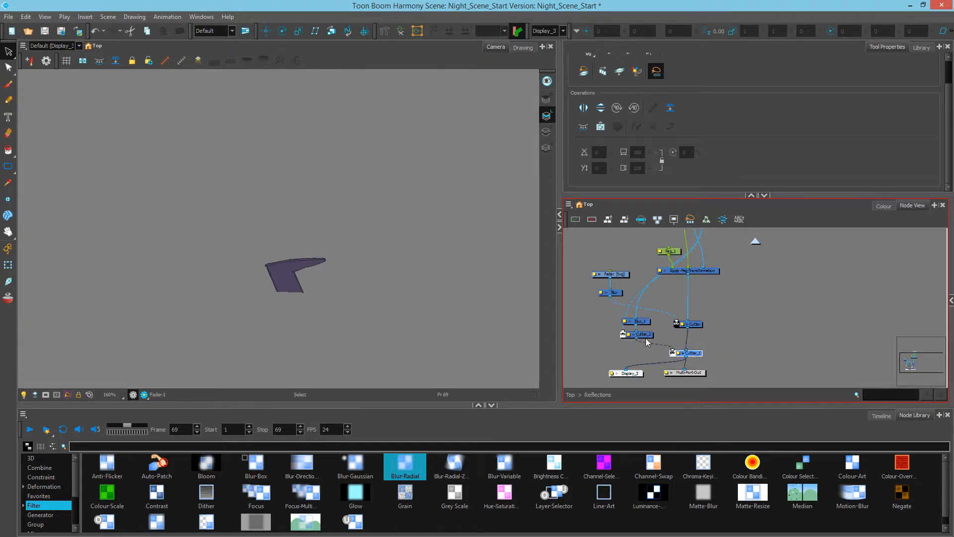
Set the camera back to the main Display output and delete the Display_3 node
click(550, 30)
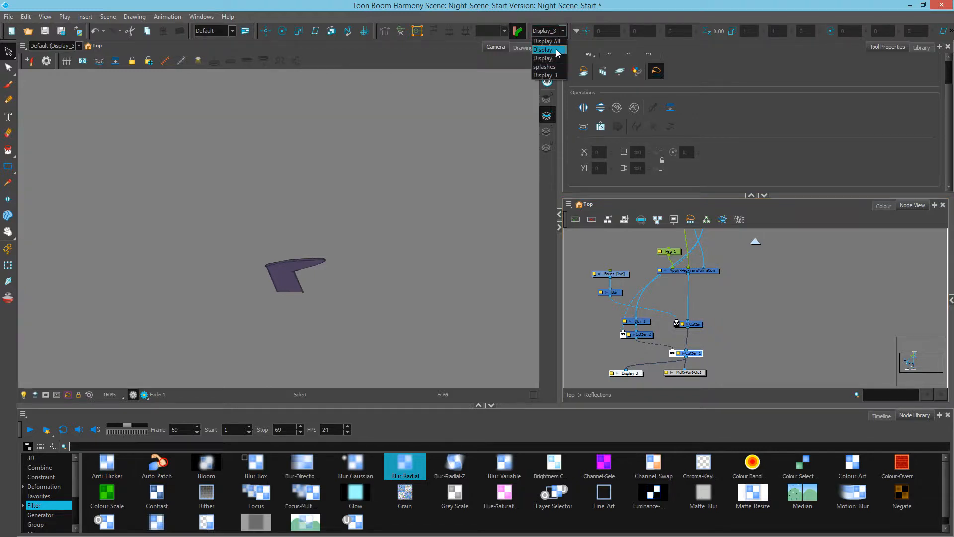
click(543, 50)
scroll(452, 260, down, 3)
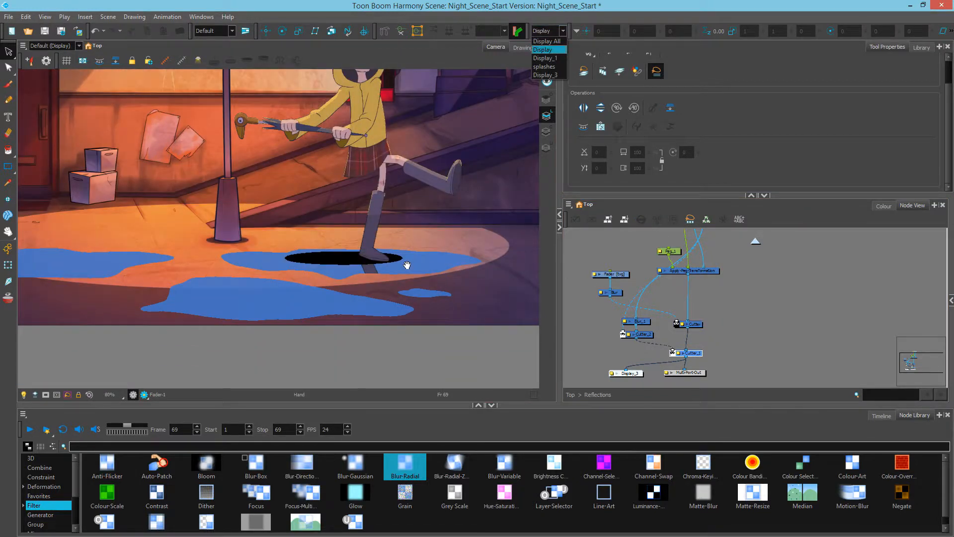
scroll(406, 265, down, 2)
drag(407, 265, 497, 318)
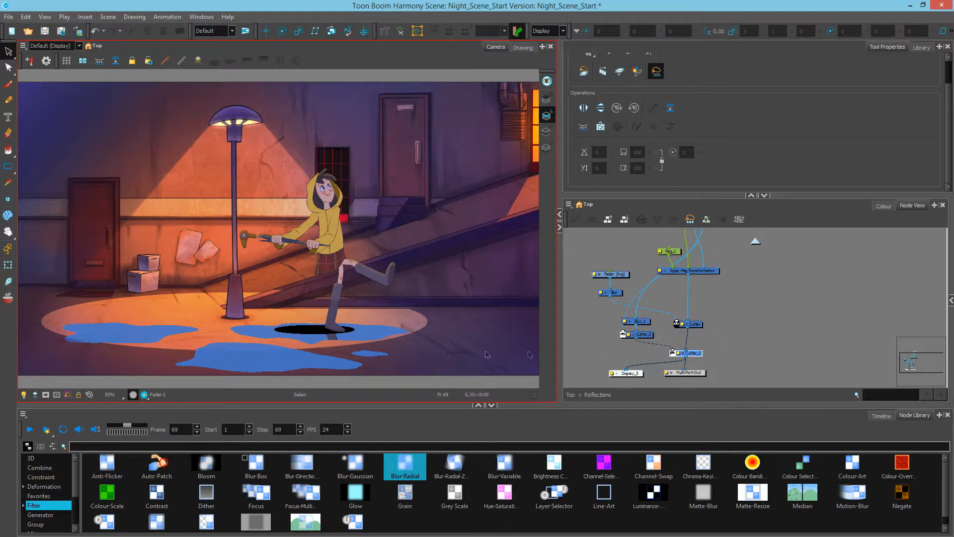
scroll(603, 358, down, 1)
click(625, 371)
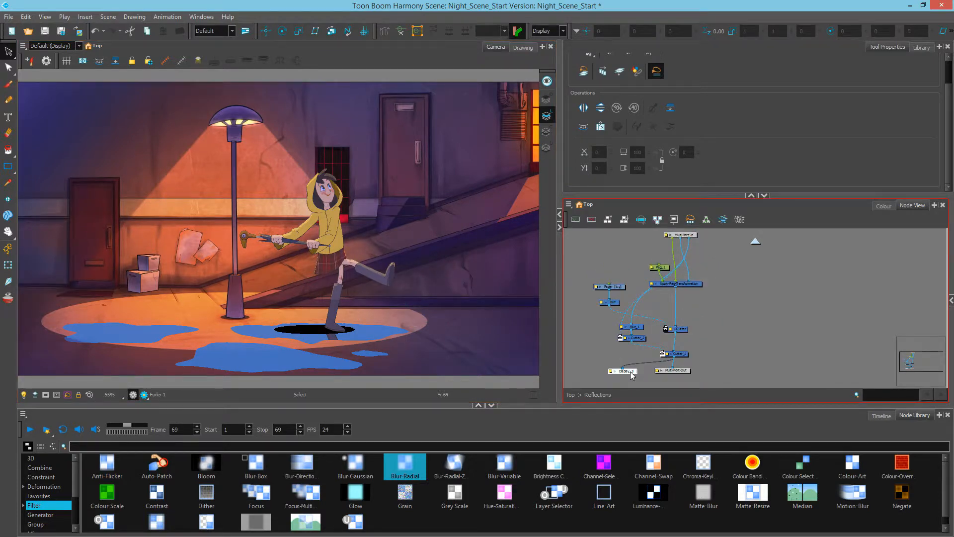
Examine the whole scene in the render preview and return to OpenGL view
click(148, 394)
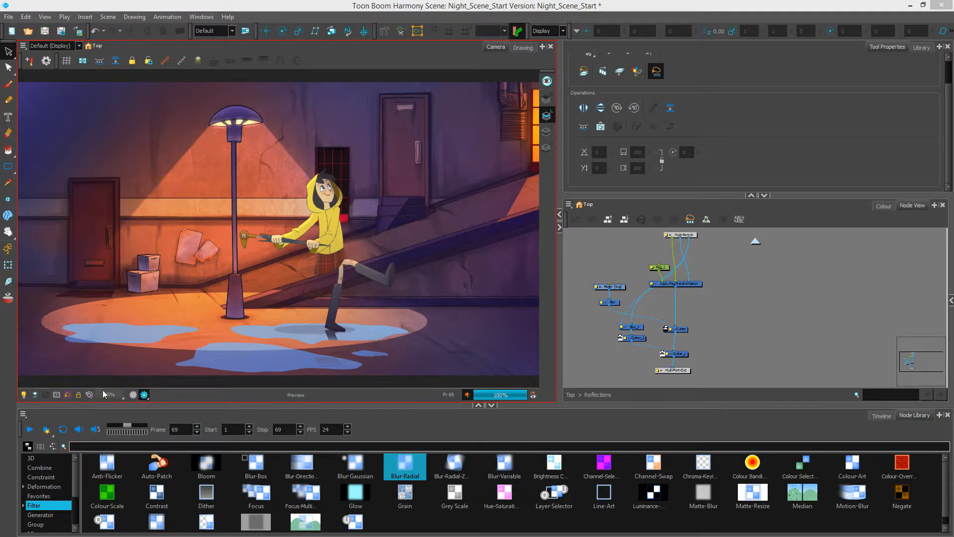
click(141, 396)
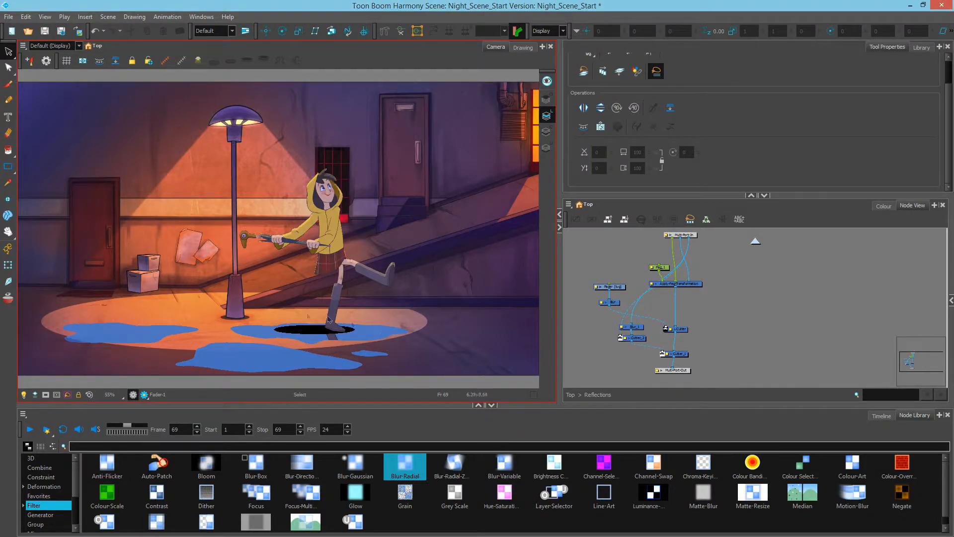
scroll(351, 357, down, 2)
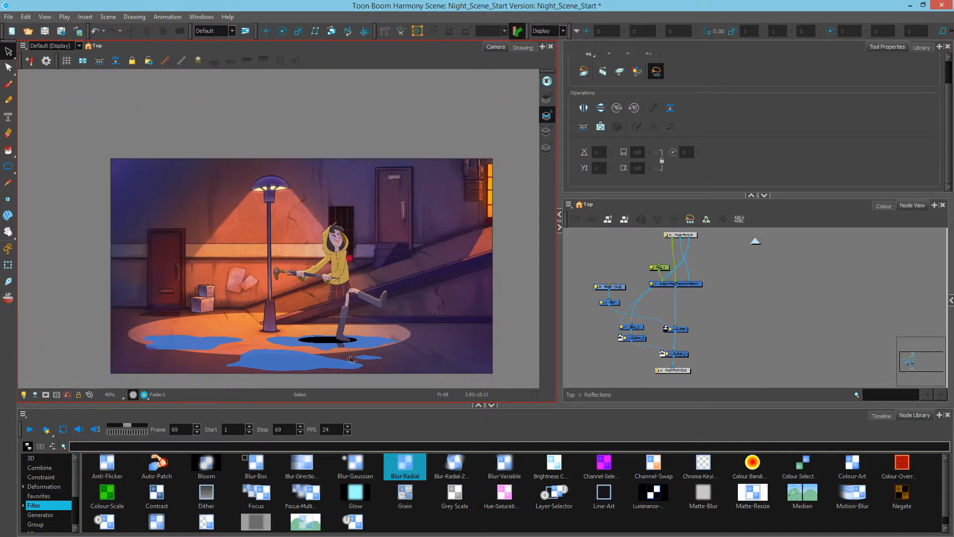
Find the Visibility node in the node library and insert it on the connection between Blur and Cutter
scroll(601, 309, up, 3)
drag(636, 271, 632, 263)
mouse_move(629, 297)
mouse_down()
mouse_move(627, 286)
mouse_move(629, 294)
mouse_up()
click(620, 317)
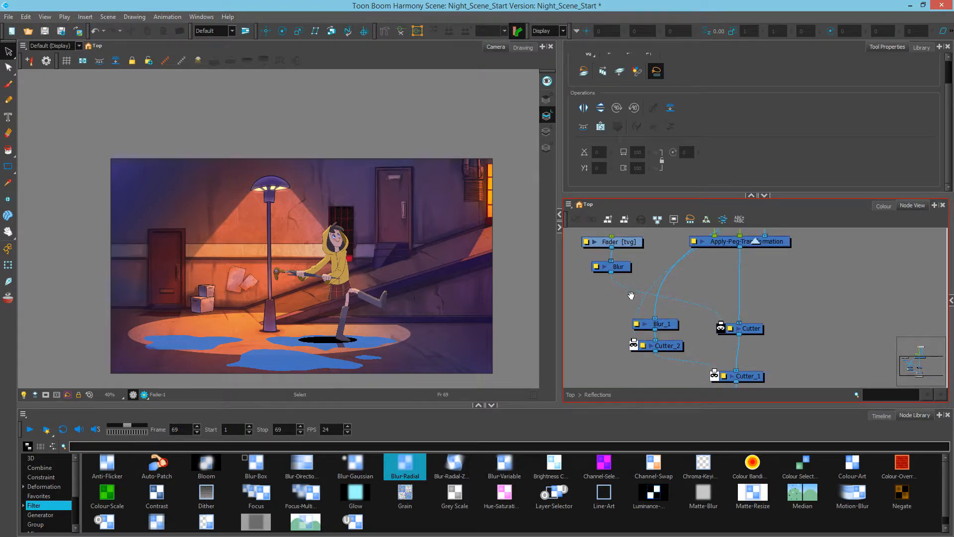
click(112, 445)
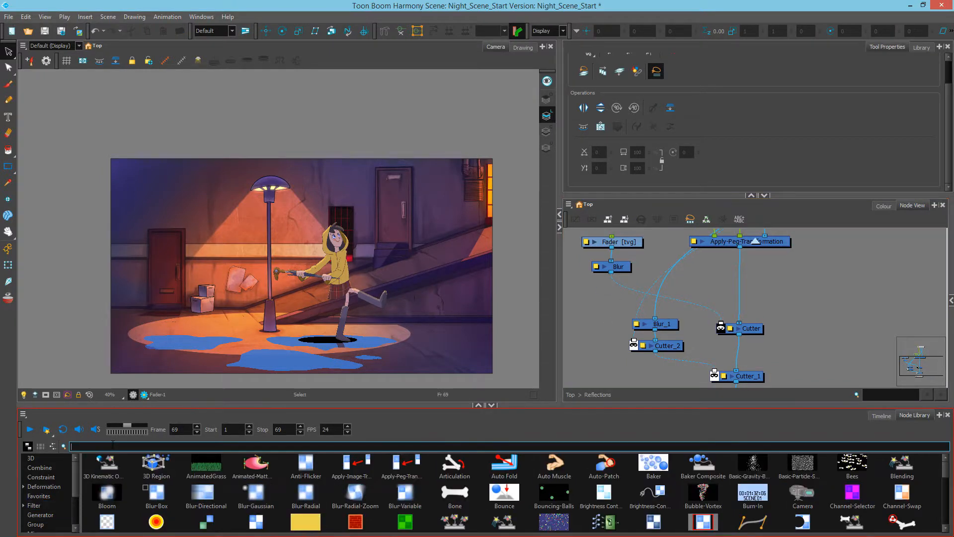
text(visibil)
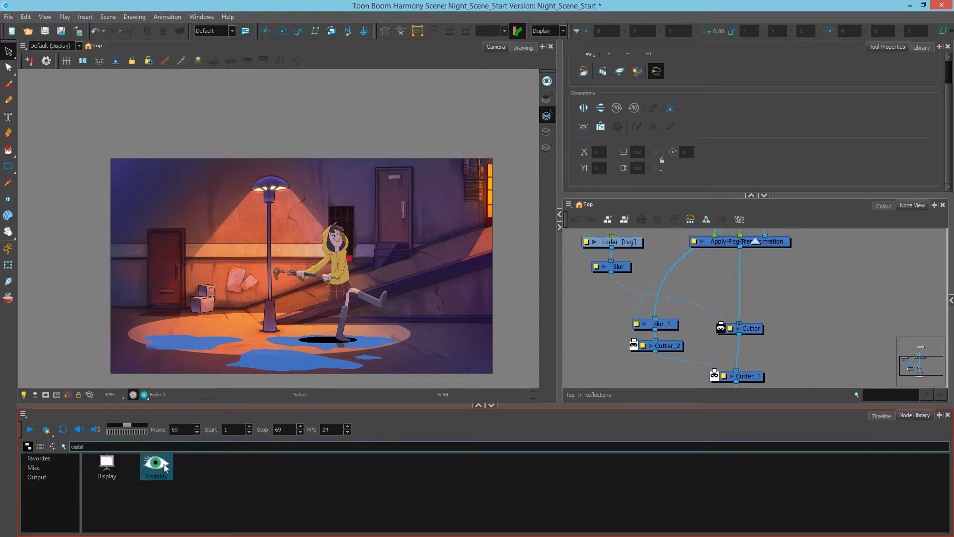
drag(156, 465, 625, 292)
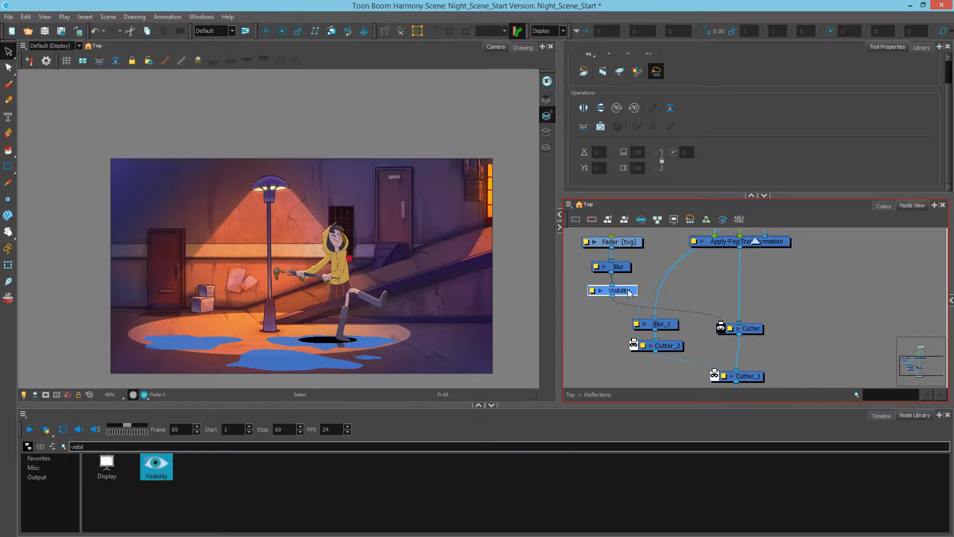
Turn off Display in OpenGL View in the Visibility node's properties
click(593, 291)
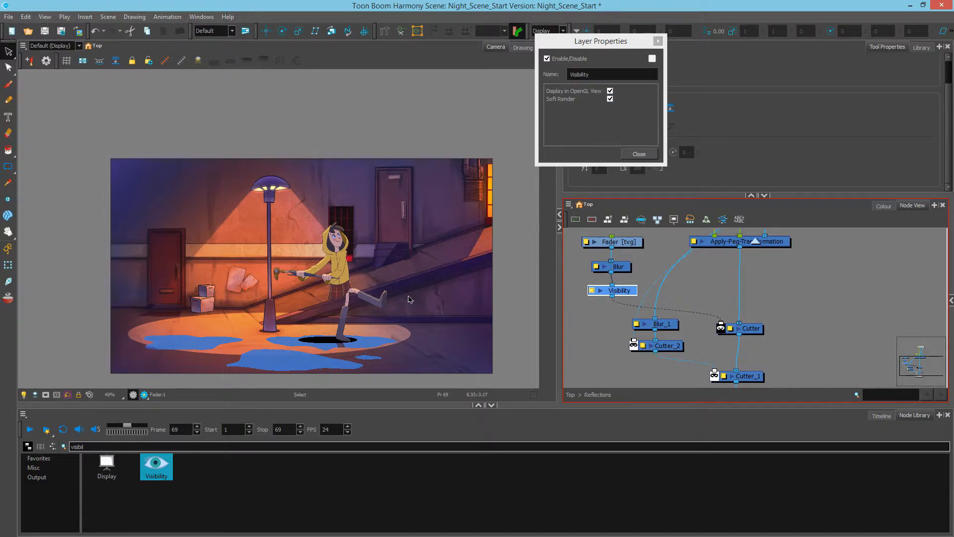
click(610, 91)
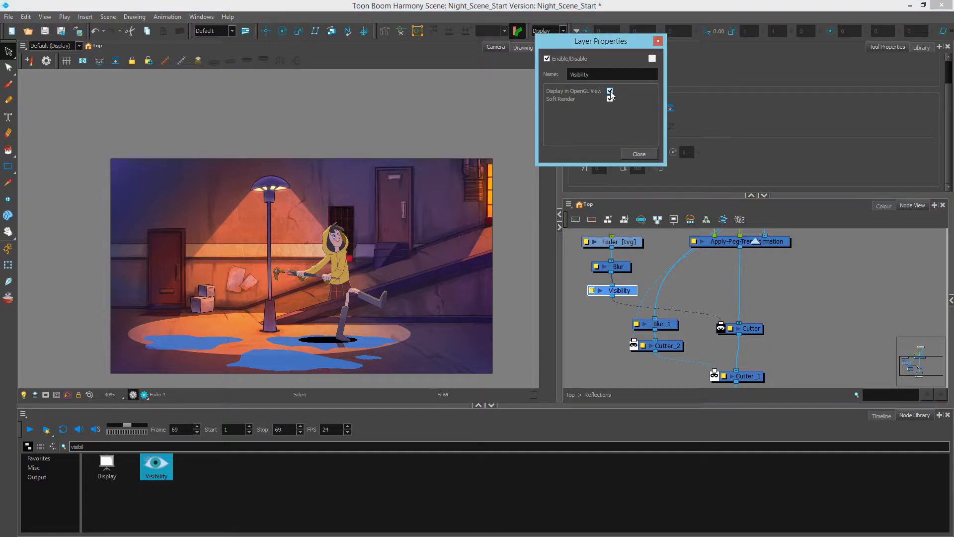
click(639, 154)
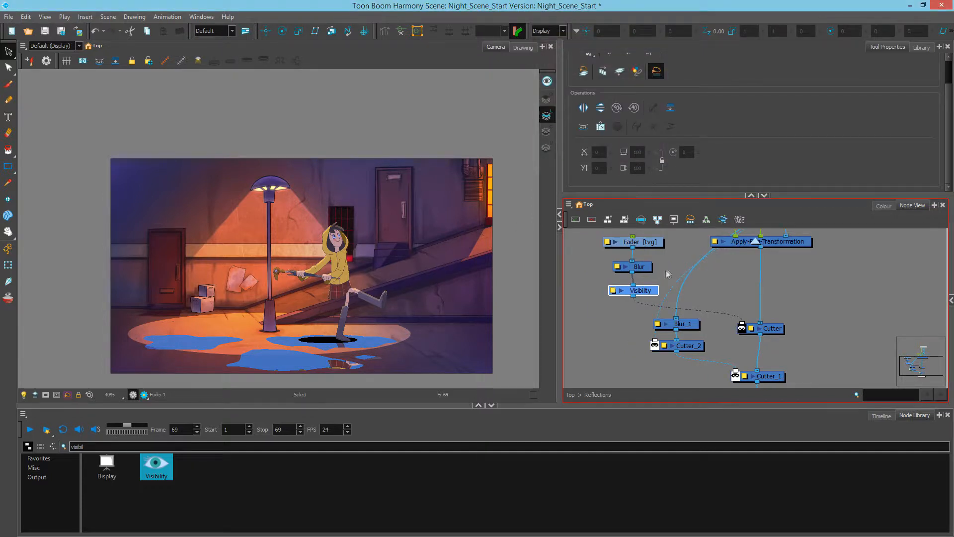
Compare the girl's puddle reflection in the OpenGL view and the render preview
drag(640, 294, 642, 294)
drag(731, 312, 745, 330)
scroll(356, 335, up, 2)
scroll(356, 336, up, 2)
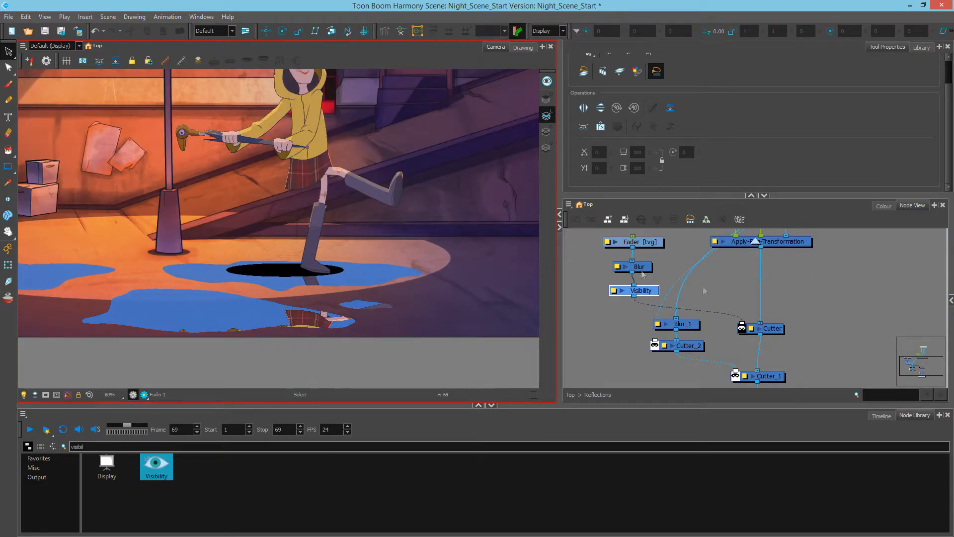
click(144, 394)
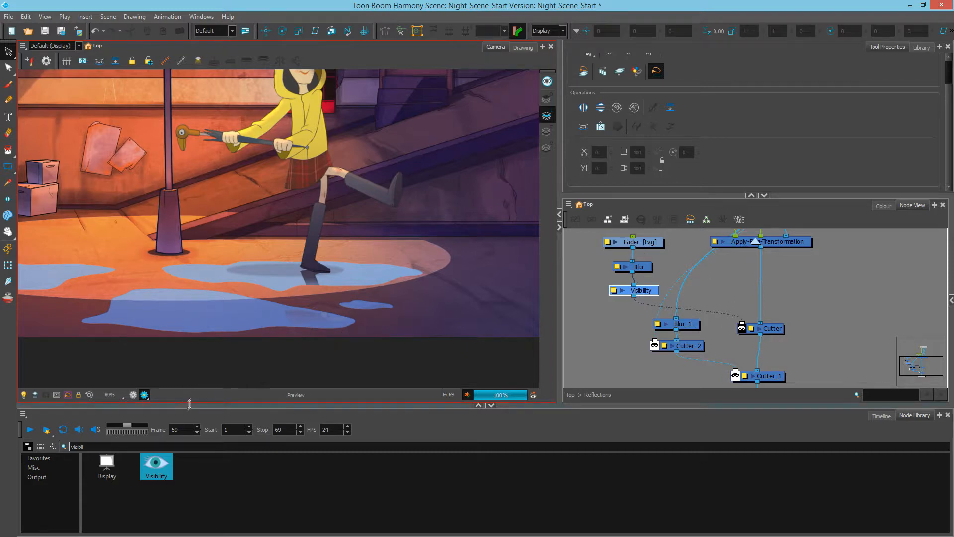
click(144, 395)
Disable the Visibility node below Blur to check its effect on the OpenGL view
click(648, 293)
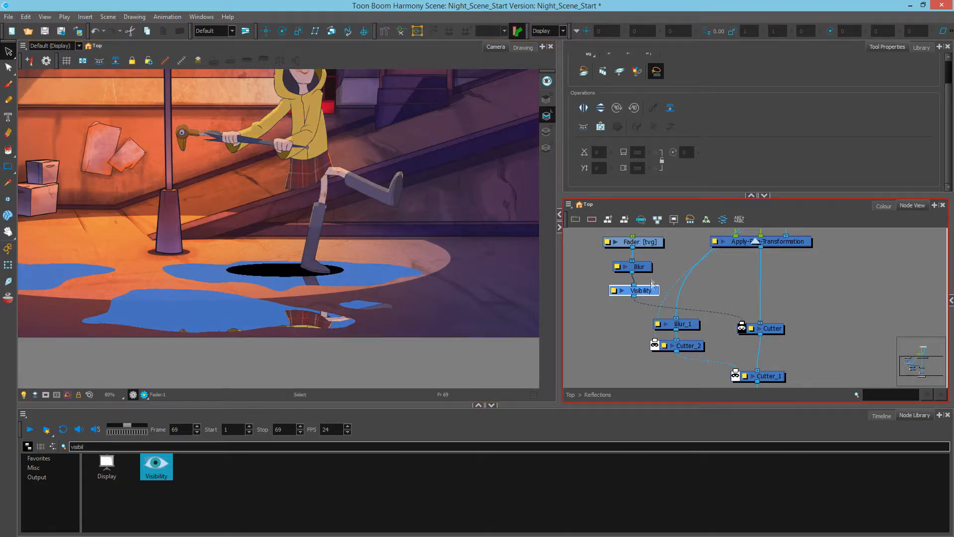
drag(638, 293, 637, 293)
click(655, 296)
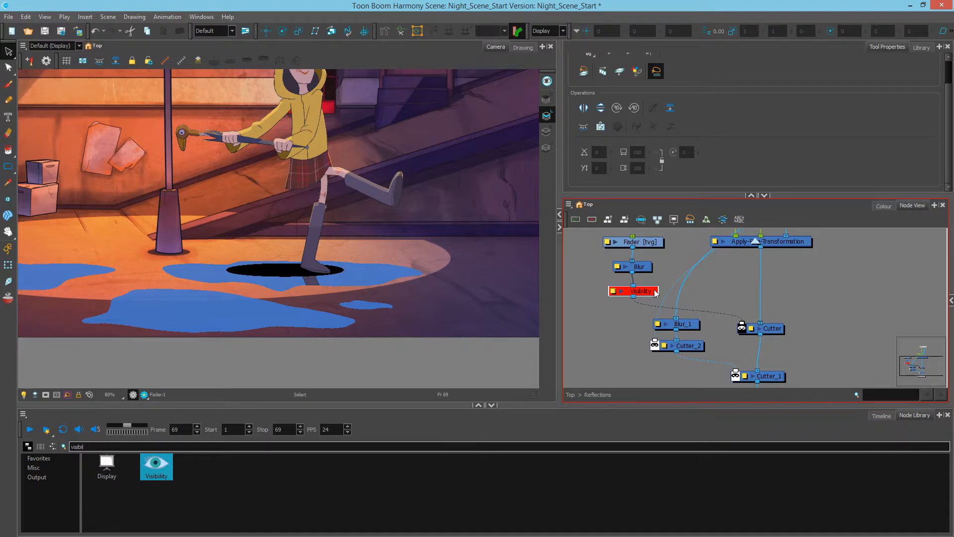
Re-enable the Visibility node below Blur and check the reflection in the render preview
key(d)
drag(745, 325, 694, 302)
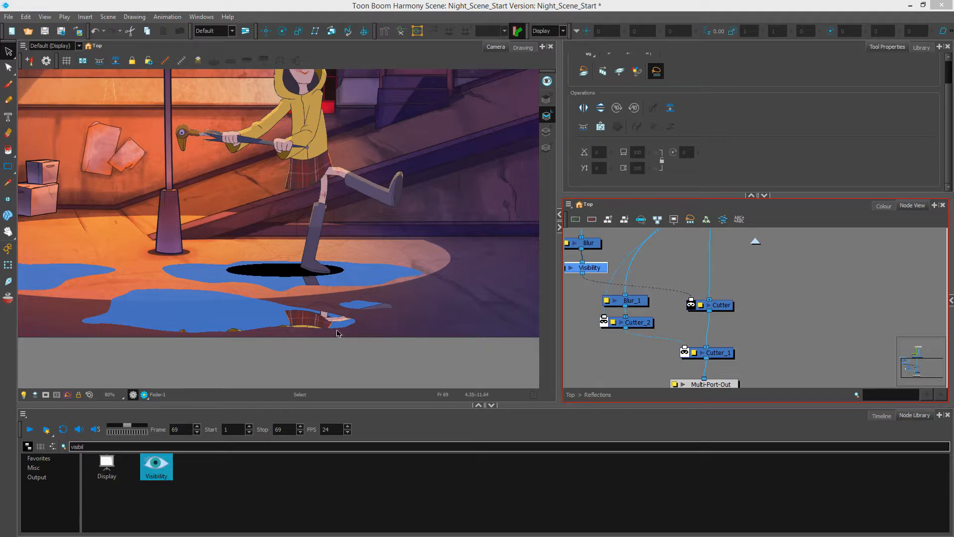
drag(665, 369, 657, 345)
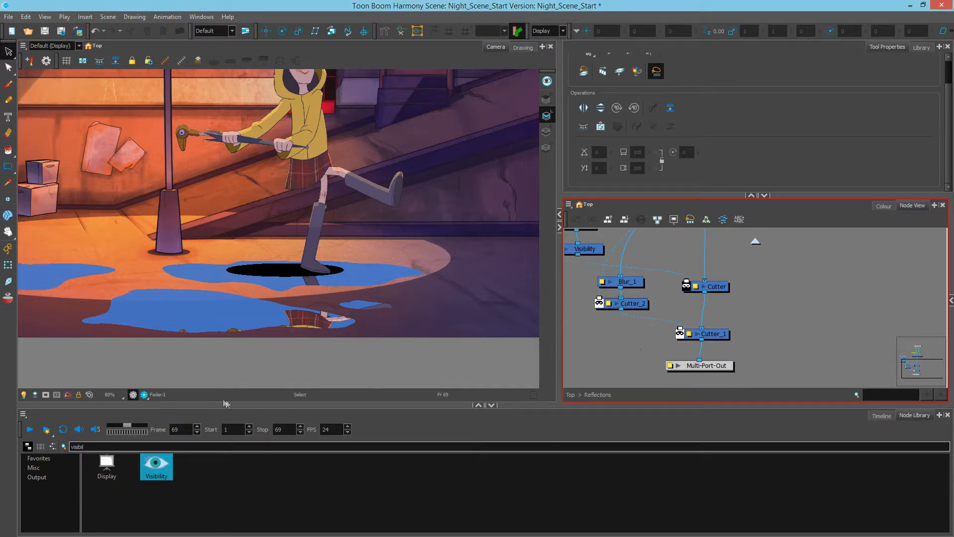
click(144, 394)
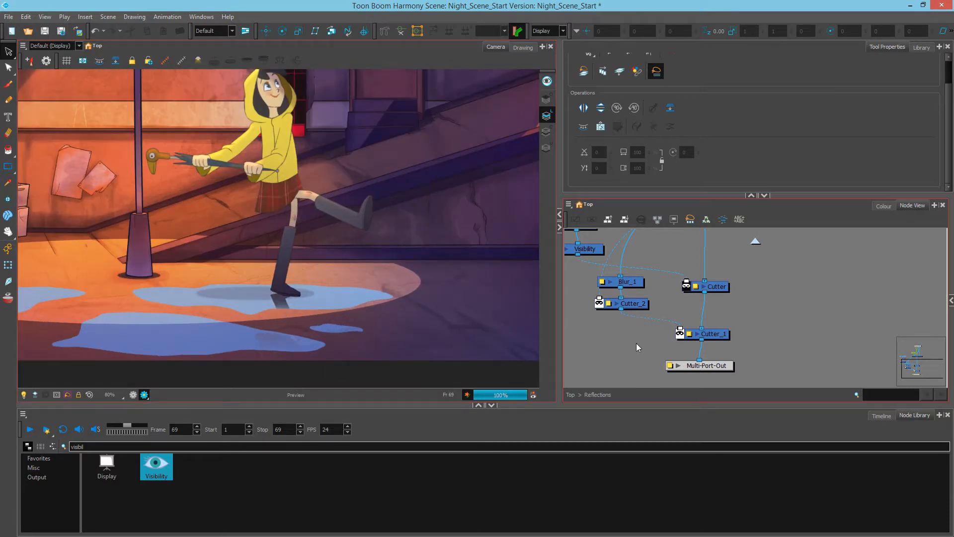
Make room below Cutter_1, then insert a Transparency node from the node library between Cutter_1 and Multi-Port-Out
drag(645, 354, 645, 311)
drag(707, 328, 710, 377)
click(108, 444)
key(ctrl+a)
text(tra)
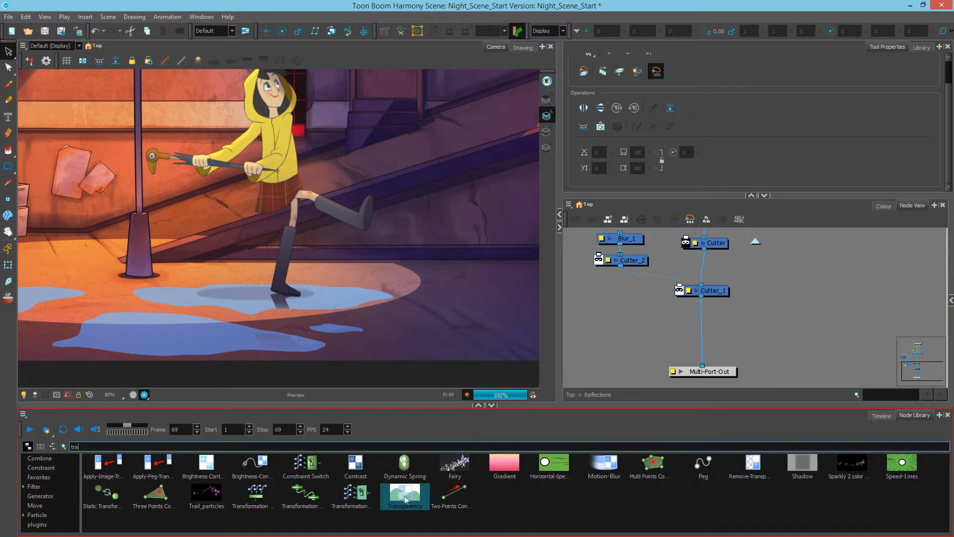
drag(406, 500, 708, 333)
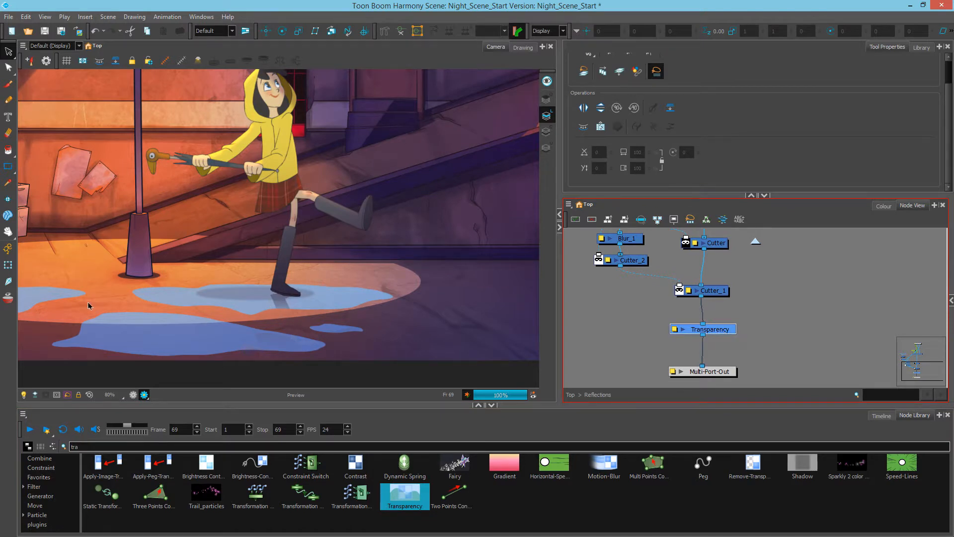
drag(716, 329, 716, 343)
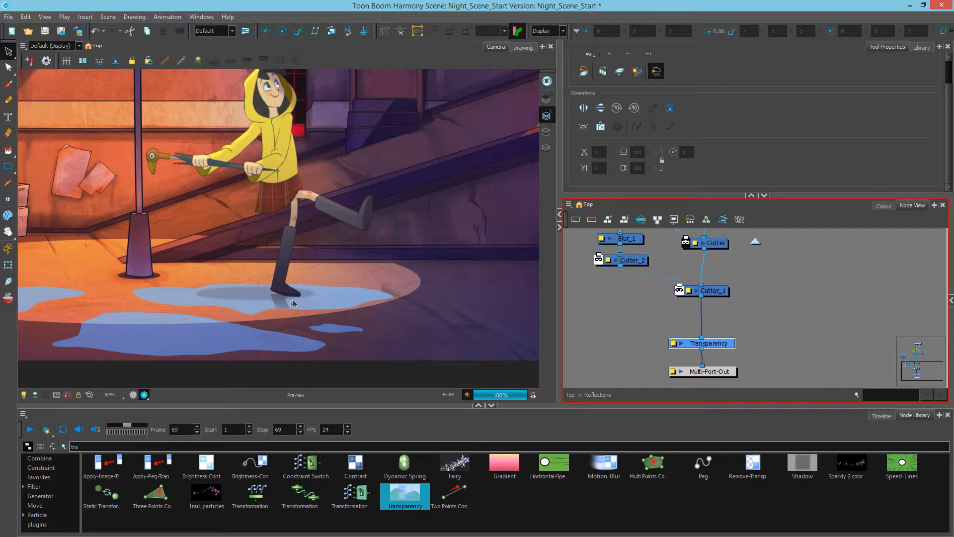
Find the Blending node in the node library and insert it between Cutter_1 and Transparency
click(93, 445)
key(BackSpace)
key(BackSpace)
key(BackSpace)
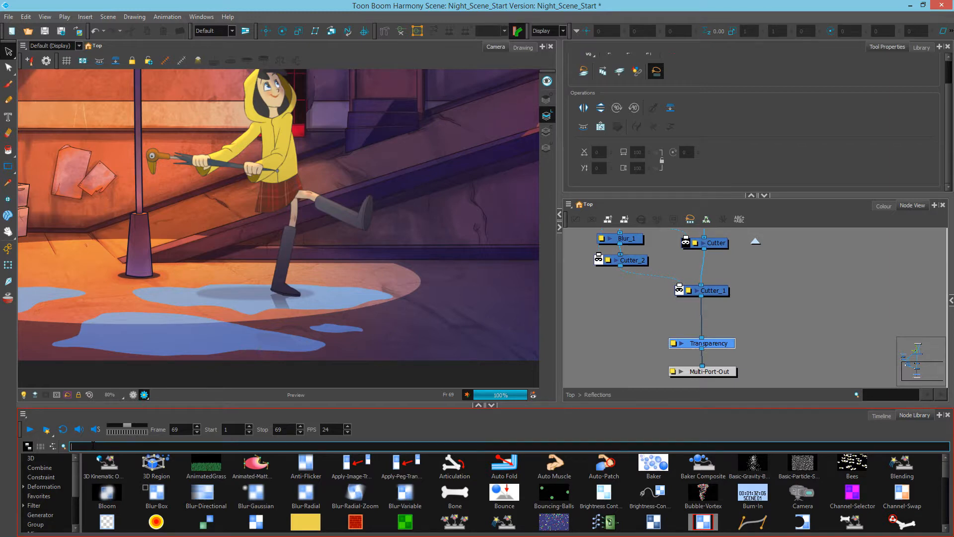
text(blen)
drag(106, 465, 724, 318)
Set the Blending node's Blend Mode to Overlay
click(682, 316)
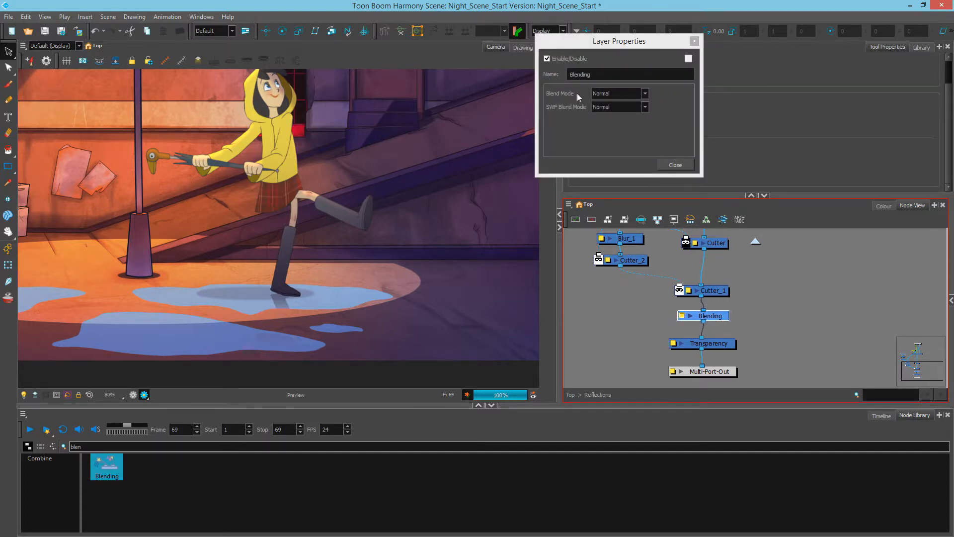
click(646, 93)
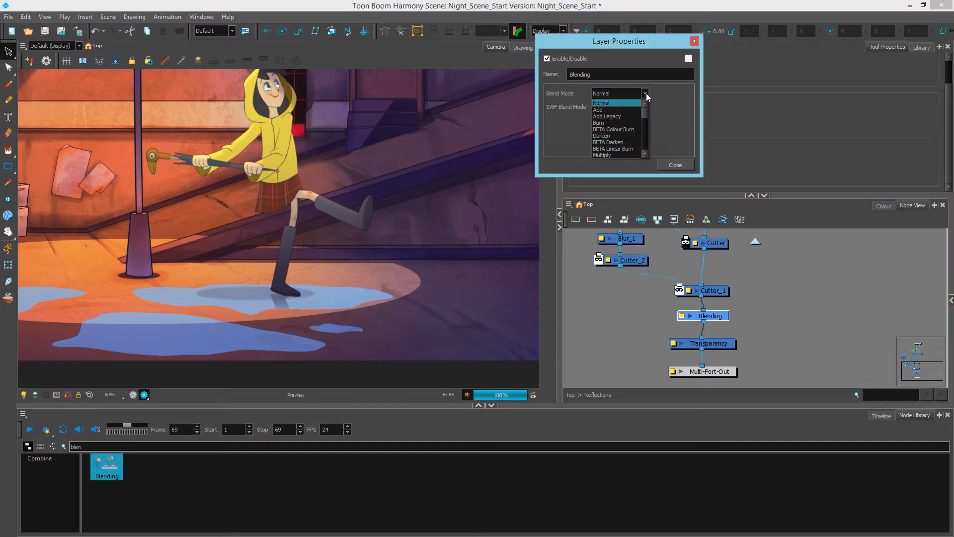
scroll(622, 143, down, 5)
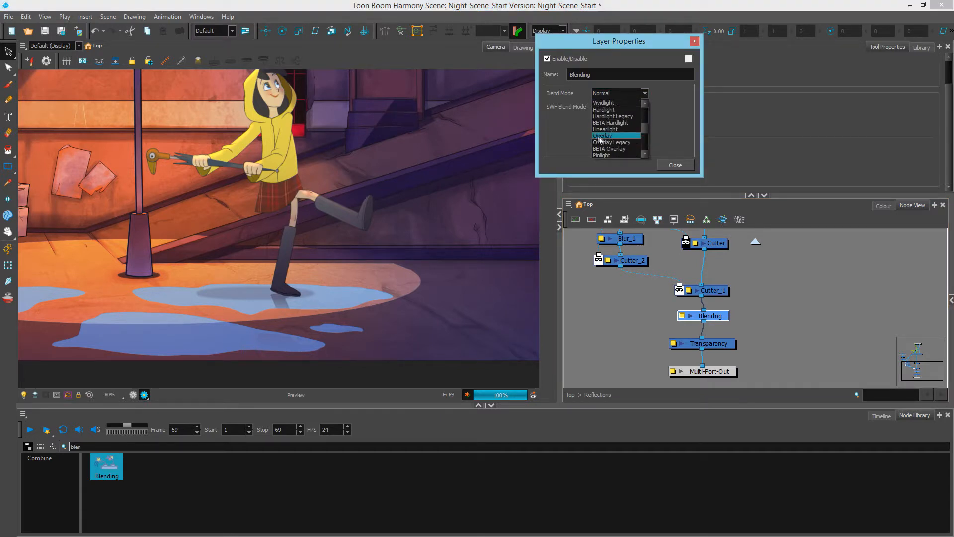
click(624, 136)
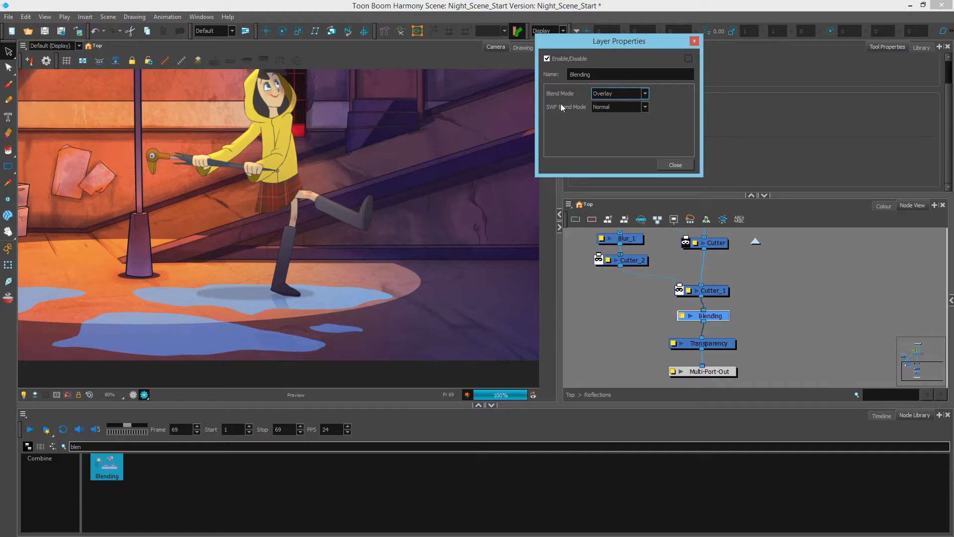
Try the Screen blend mode on the Blending node and undo the change
click(630, 98)
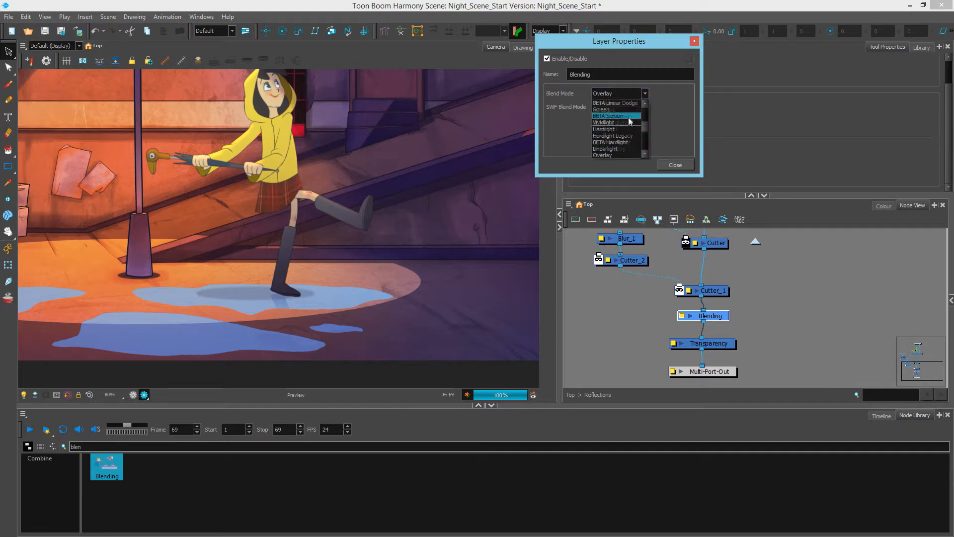
click(606, 131)
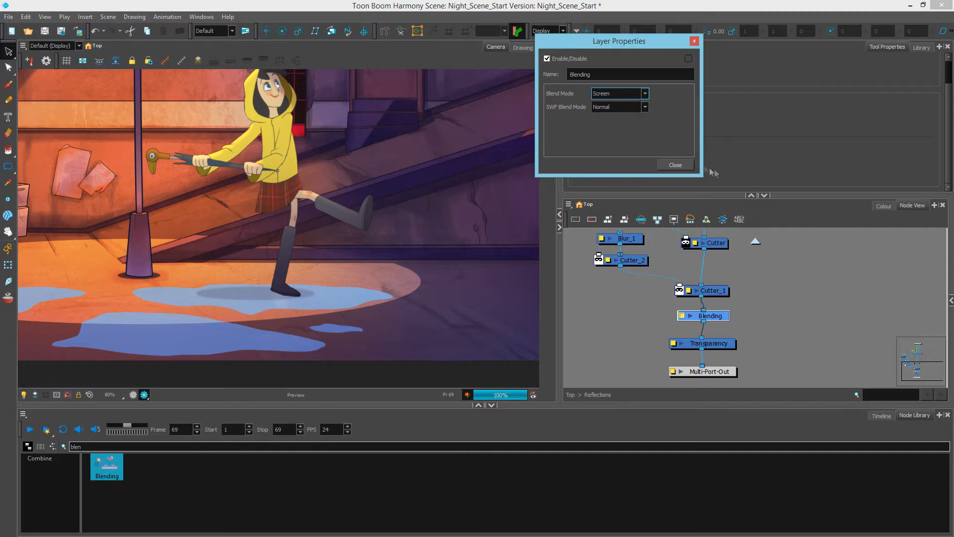
click(734, 173)
key(ctrl+z)
Rename the Blending node OVERLAY and shift it, with Transparency and Multi-Port-Out, farther below Cutter_1
double_click(582, 74)
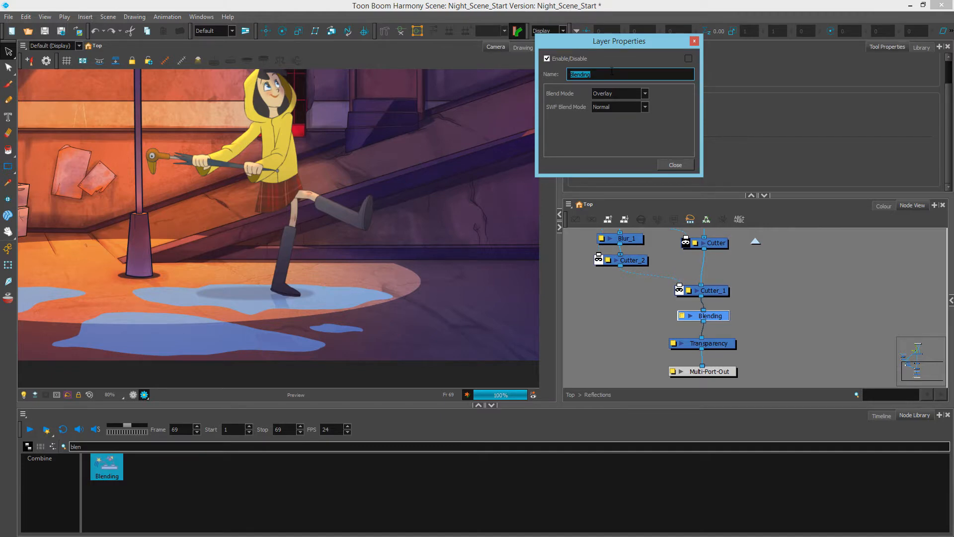
text(OVERLAY)
key(Return)
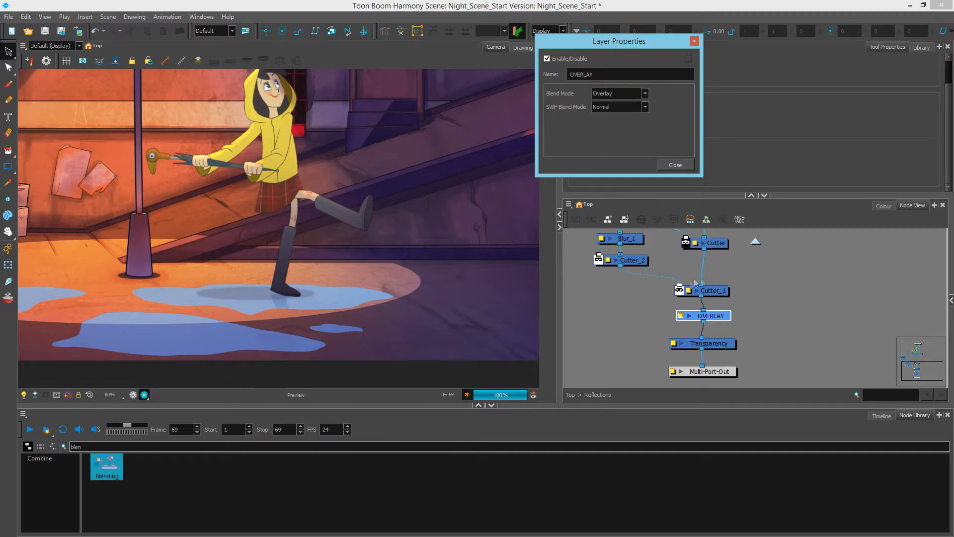
click(675, 165)
scroll(667, 328, down, 4)
drag(714, 301, 685, 327)
click(641, 316)
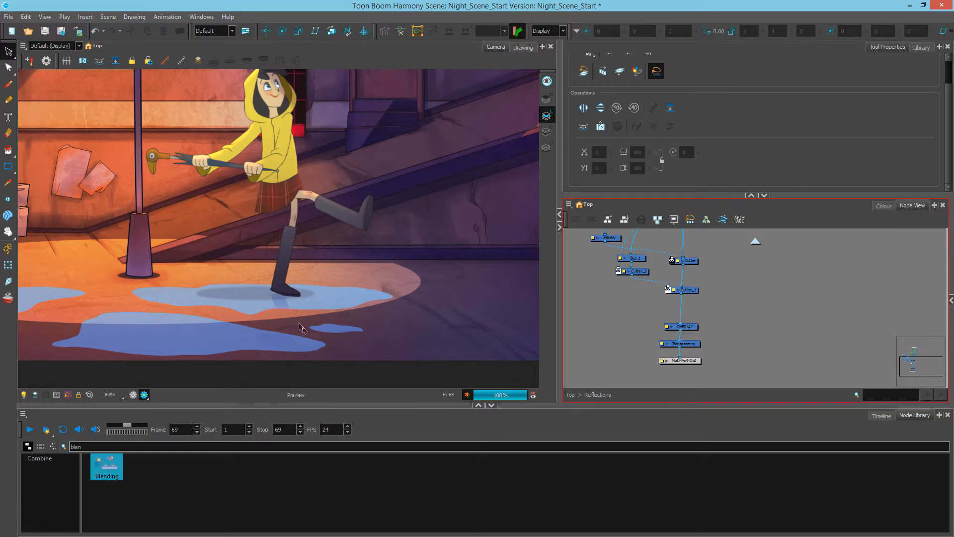
Switch the camera to OpenGL view, return to the Top node level and move the Reflections group slightly lower
click(134, 395)
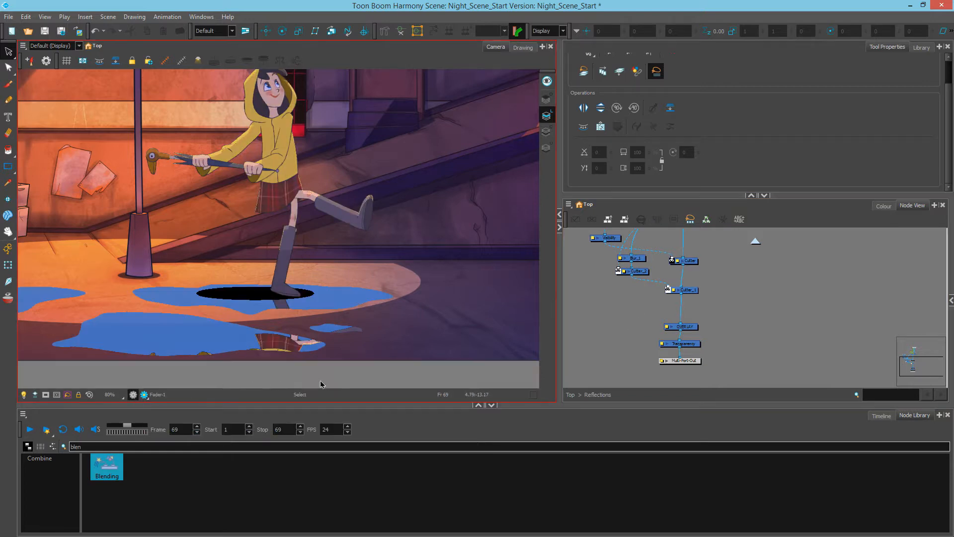
click(571, 395)
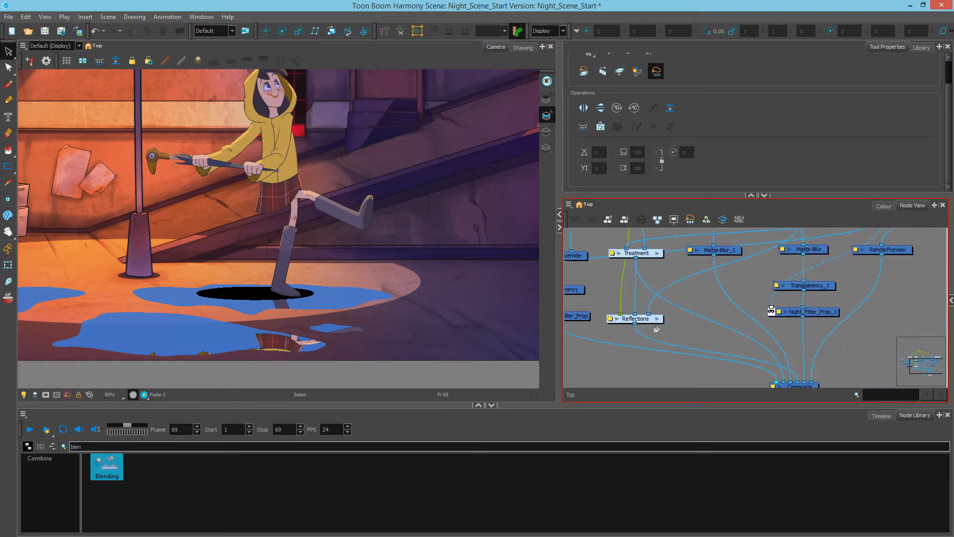
drag(652, 327, 659, 335)
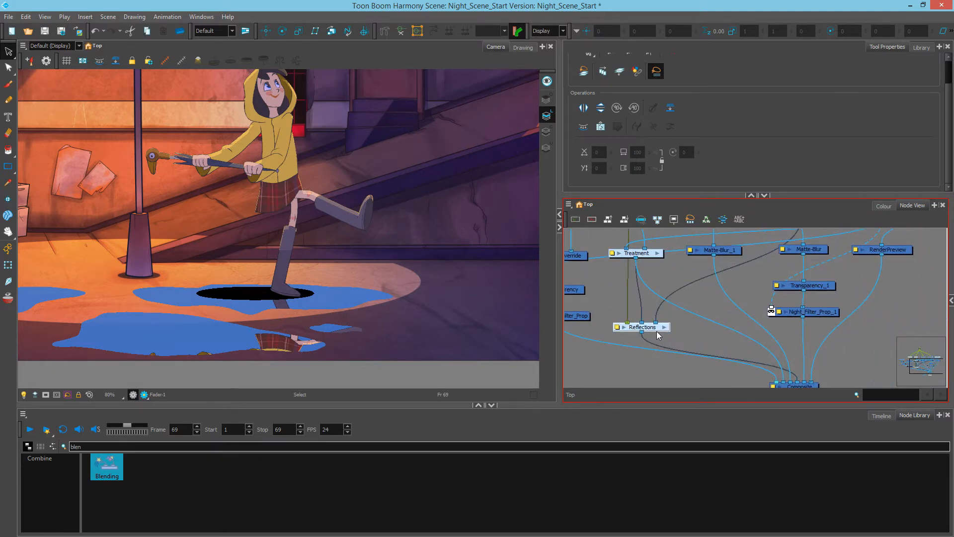
Go to frame 41 and compare the splash pose's reflection in the render preview and the OpenGL view
click(881, 416)
drag(463, 441, 418, 444)
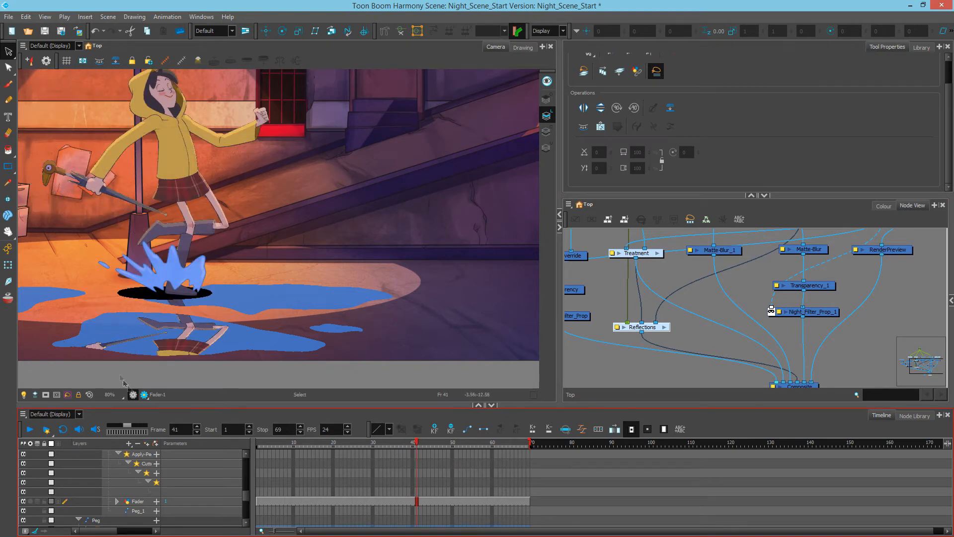
click(144, 395)
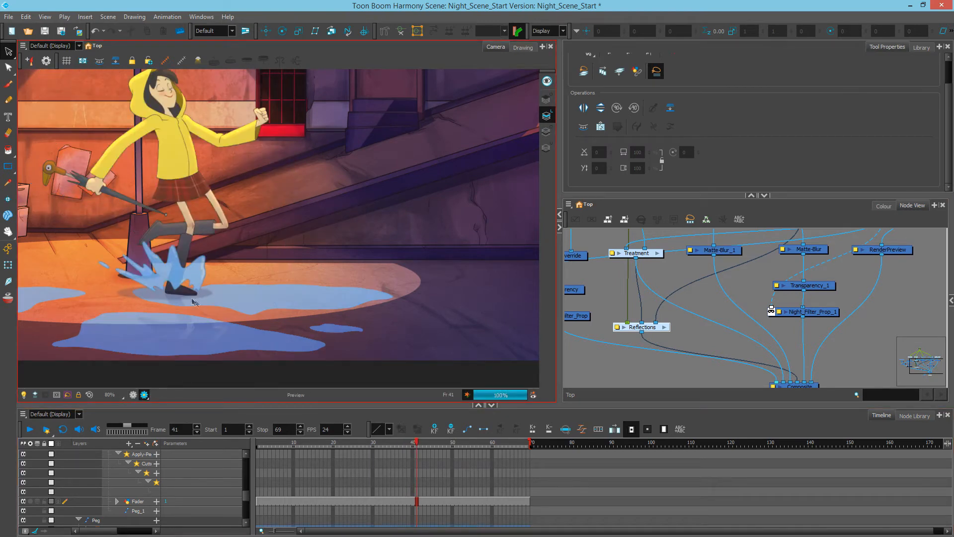
click(145, 395)
Insert a Composite node between Treatment and Reflections and connect Night_Filter_Prop's output to it
drag(629, 314, 668, 319)
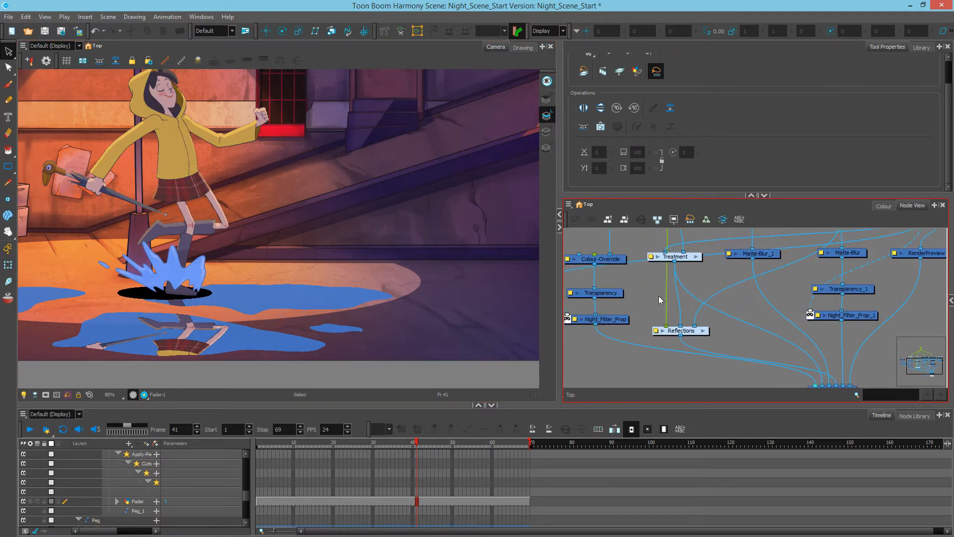
key(ctrl+h)
mouse_move(693, 292)
mouse_down()
mouse_move(681, 299)
mouse_move(681, 326)
mouse_move(683, 305)
mouse_up()
mouse_move(632, 271)
mouse_down()
mouse_move(642, 319)
mouse_move(642, 270)
mouse_up()
scroll(643, 316, down, 1)
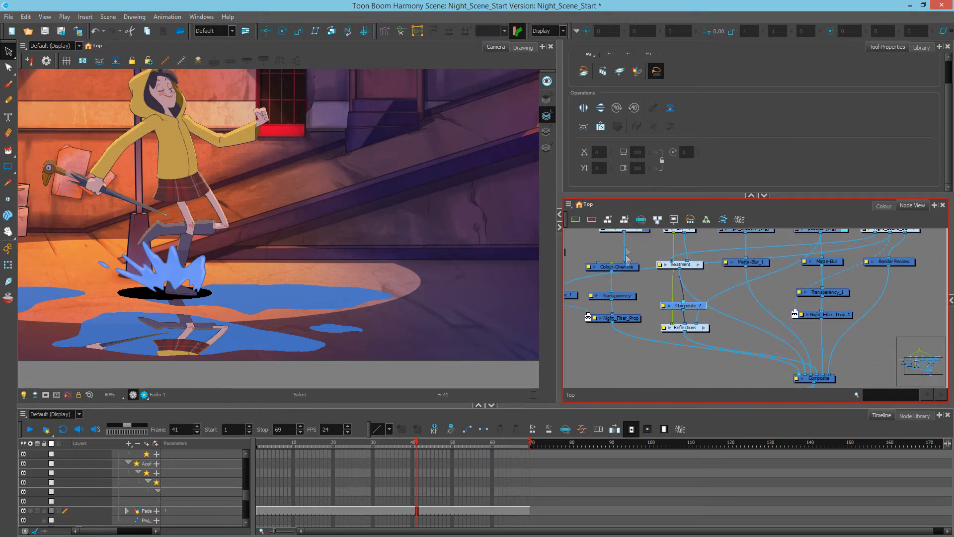
drag(614, 323, 674, 302)
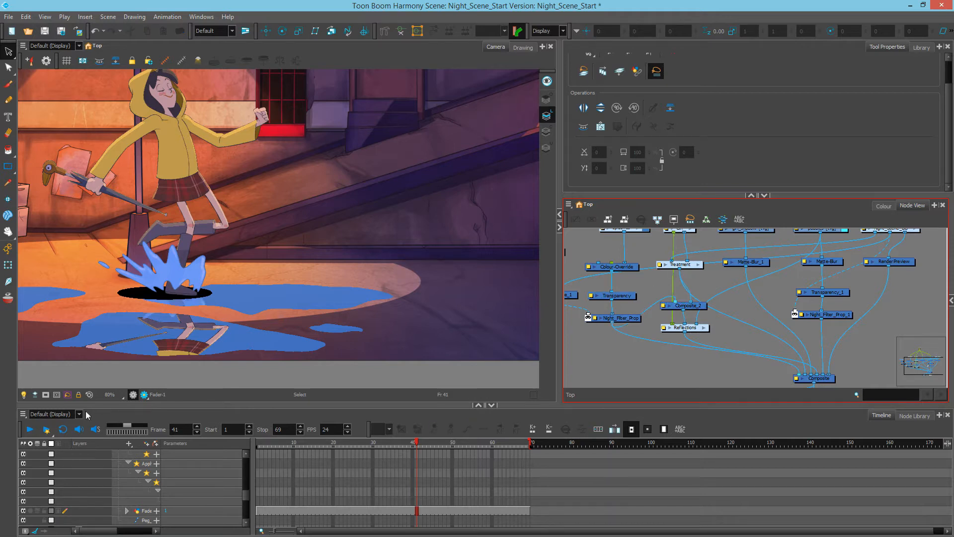
Examine the whole scene's reflection in the render preview and return to the OpenGL view
click(144, 394)
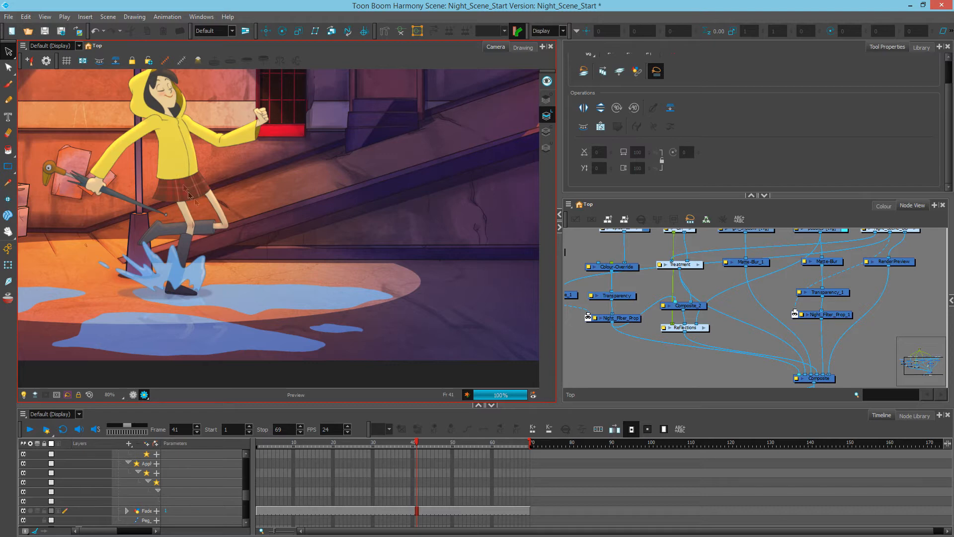
scroll(235, 248, down, 1)
drag(235, 248, 299, 273)
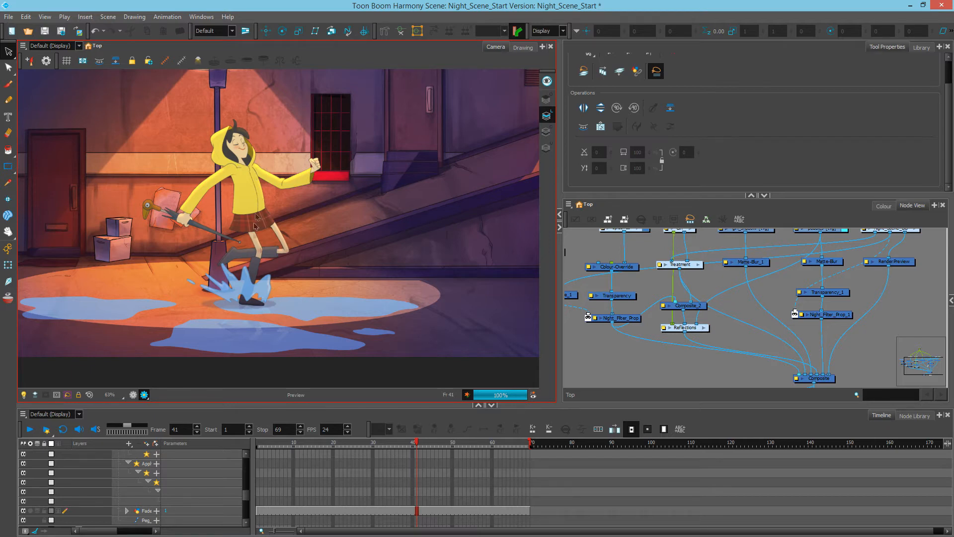
click(134, 394)
Enter the Reflections group, find Matte-Blur in the node library and insert it between Cutter_1 and OVERLAY
scroll(736, 323, up, 3)
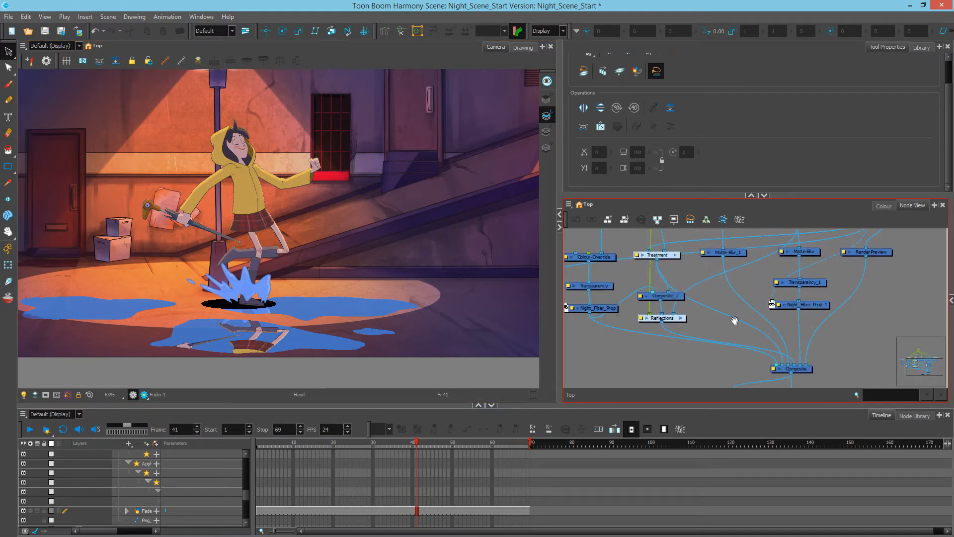
click(671, 320)
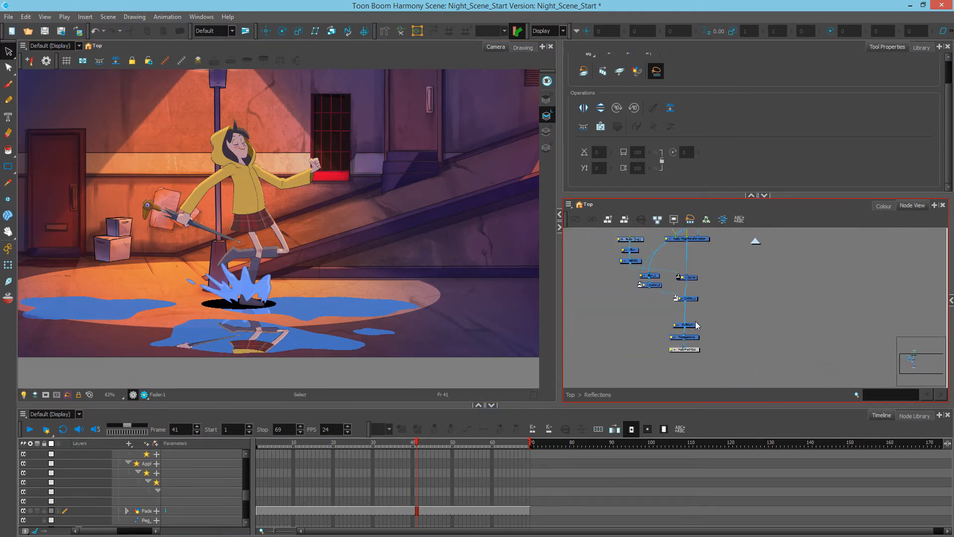
click(917, 417)
double_click(136, 446)
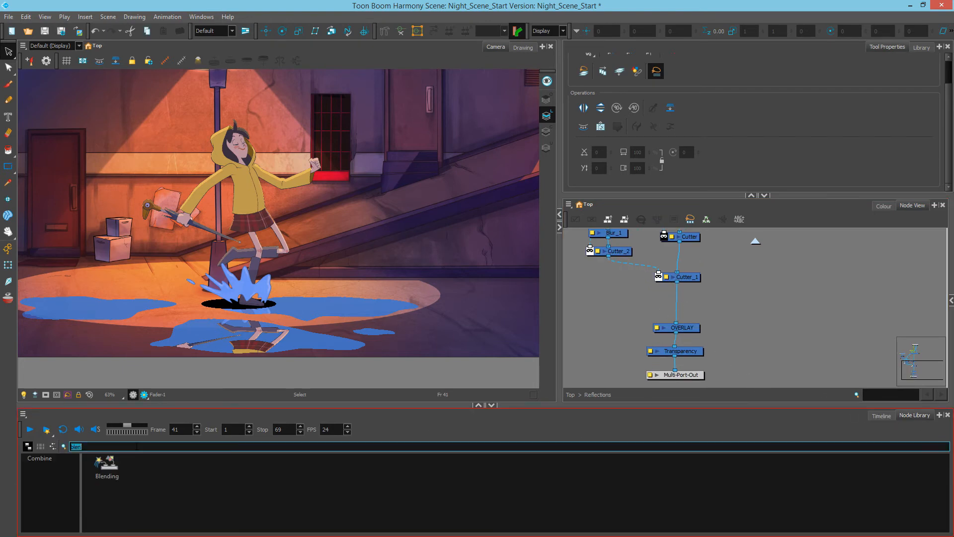
key(BackSpace)
text(matte)
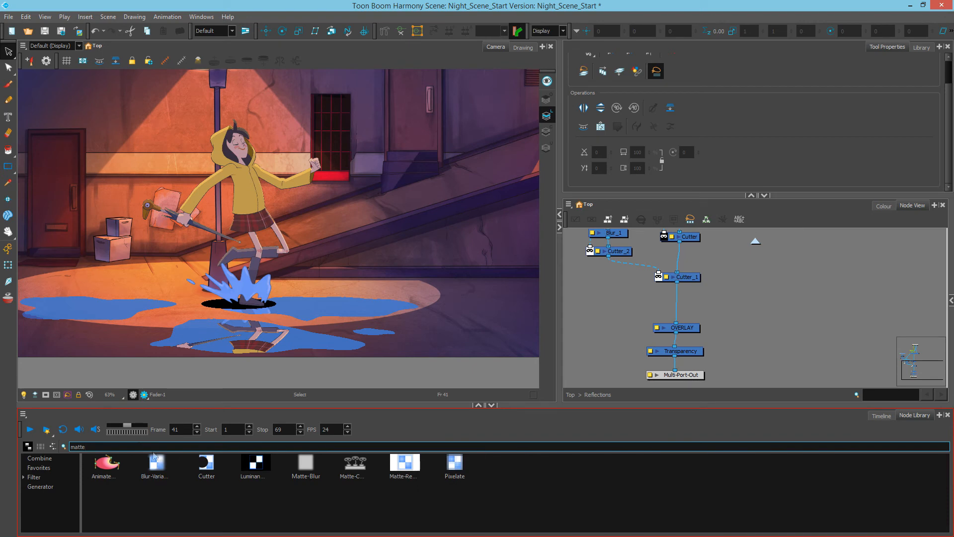
drag(306, 465, 696, 308)
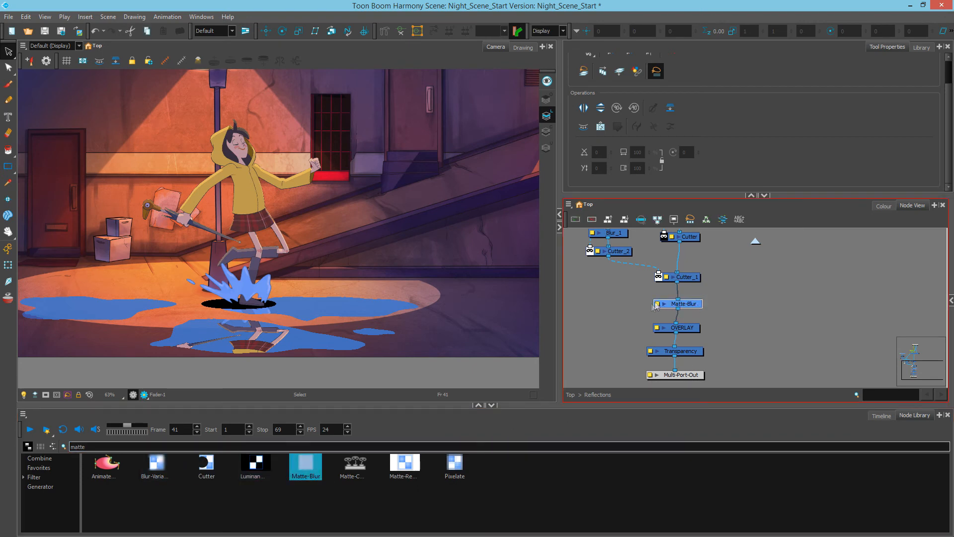
Show the render preview and set the Matte-Blur colour by sampling the light blue of the rendered puddle
click(145, 395)
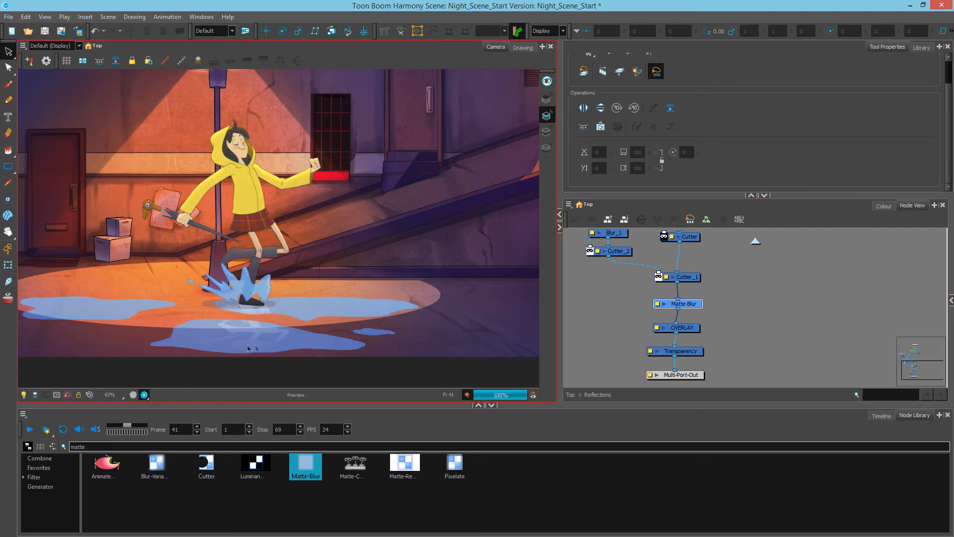
double_click(659, 304)
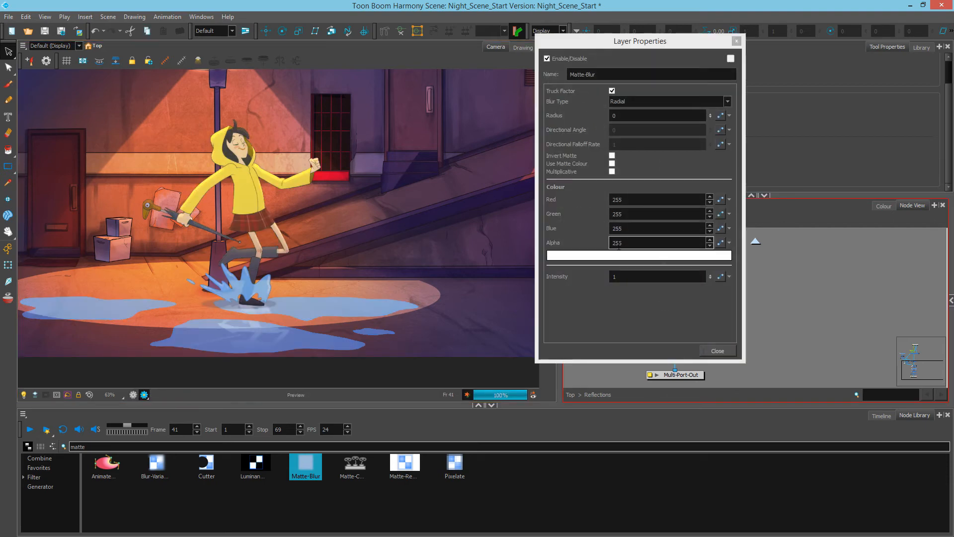
click(621, 257)
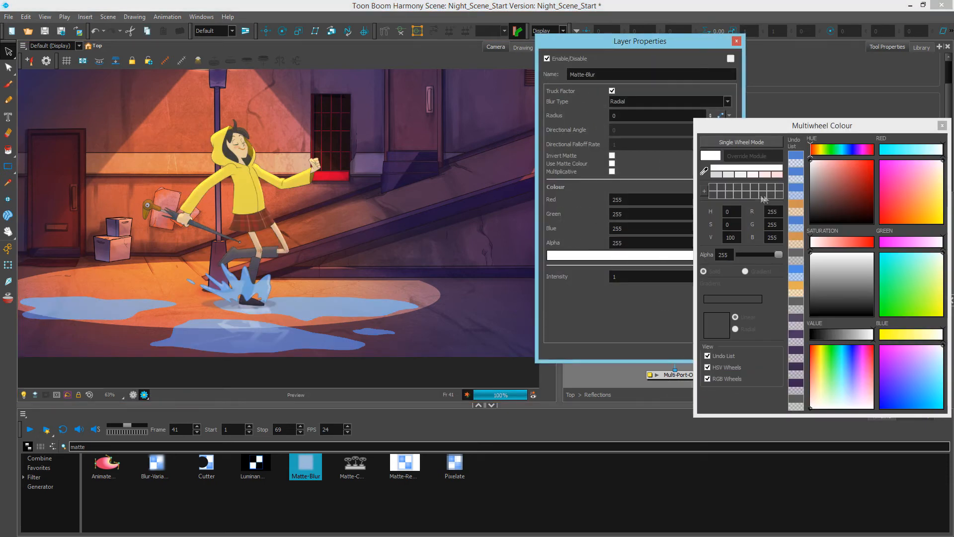
click(705, 172)
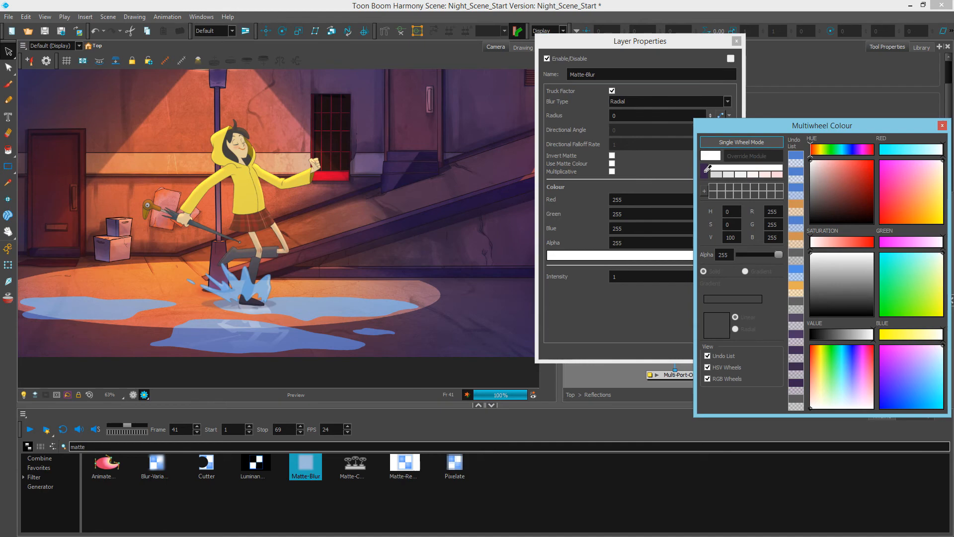
click(316, 304)
drag(832, 125, 674, 95)
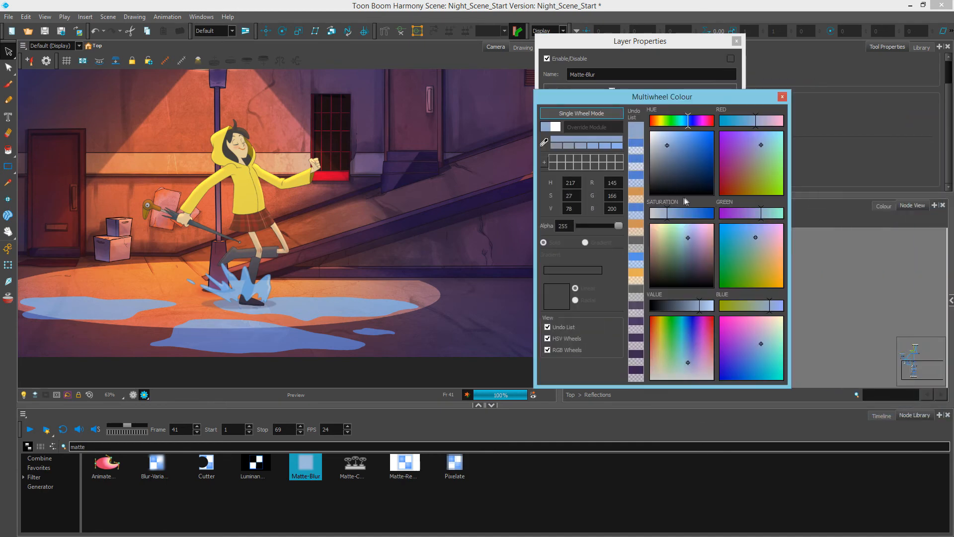
Darken the Matte-Blur colour to a muted navy with hue 215, saturation 47 and value 35, and close its properties
click(691, 167)
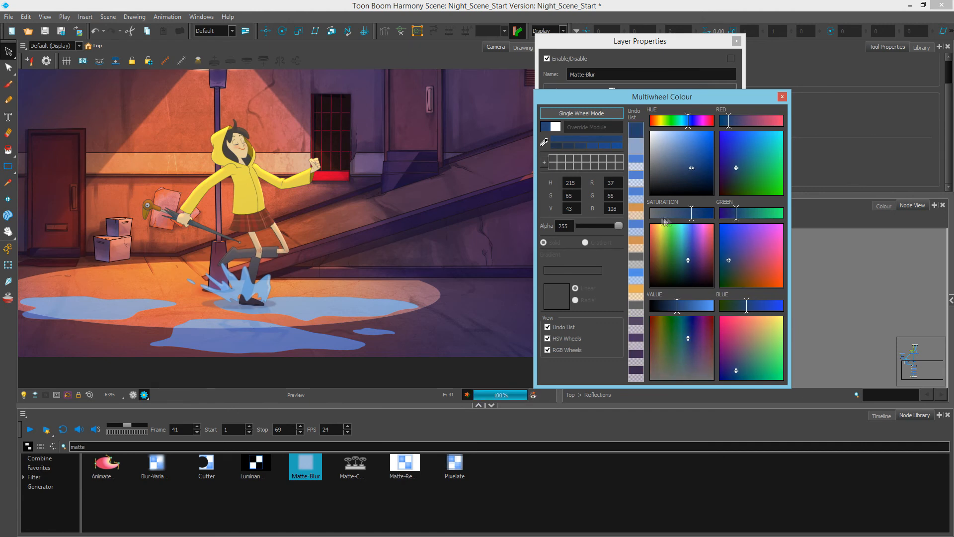
click(679, 255)
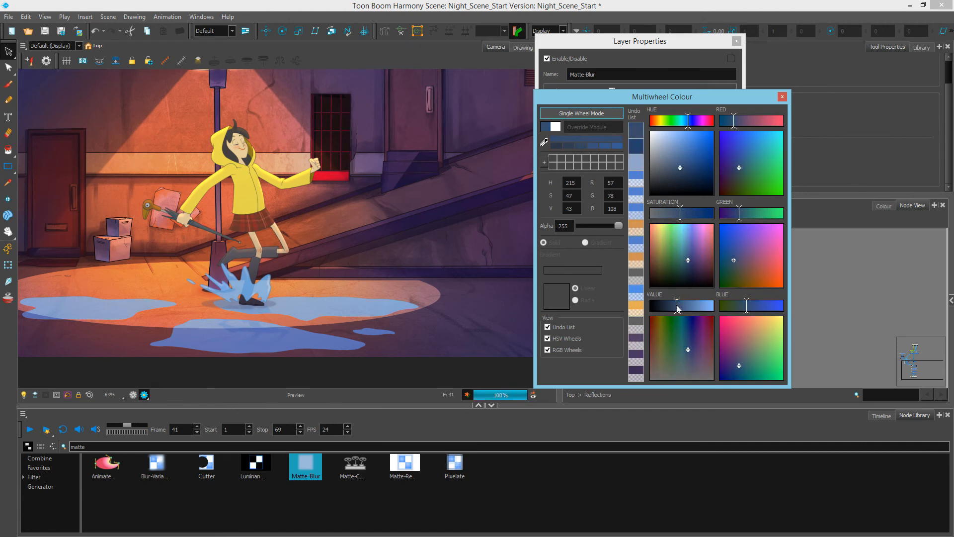
drag(677, 305, 671, 306)
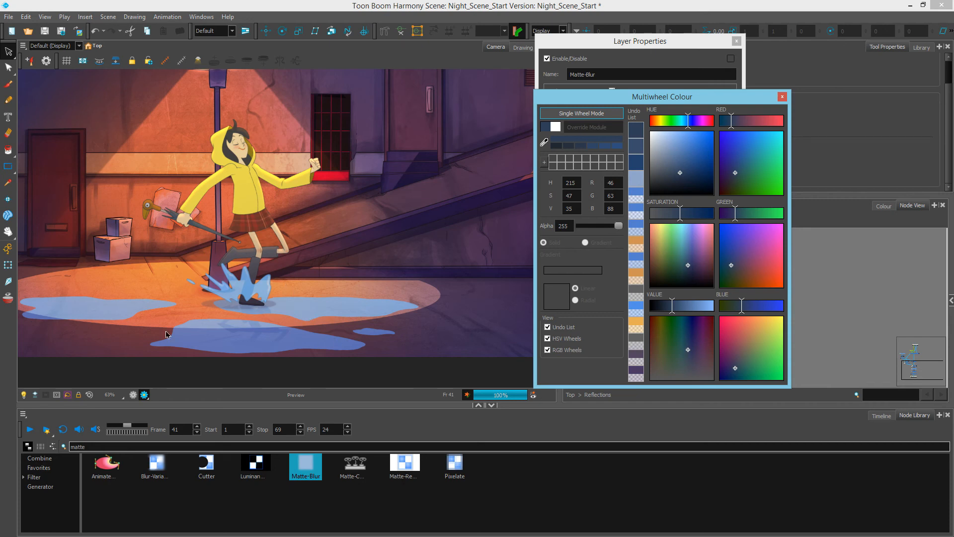
click(783, 97)
click(737, 41)
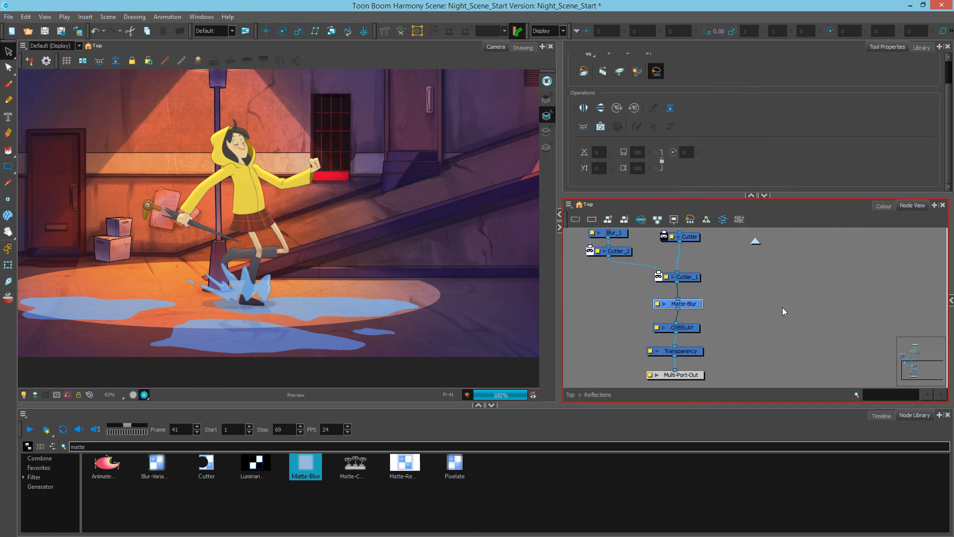
Tidy the spacing of the OVERLAY and Transparency nodes between Matte-Blur and Multi-Port-Out, and clear the selection
drag(691, 330, 693, 346)
click(595, 292)
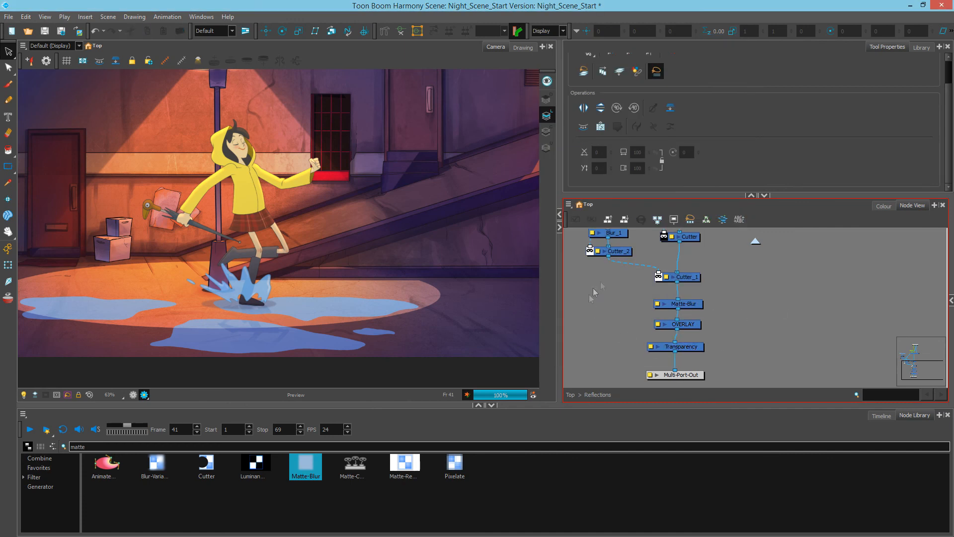